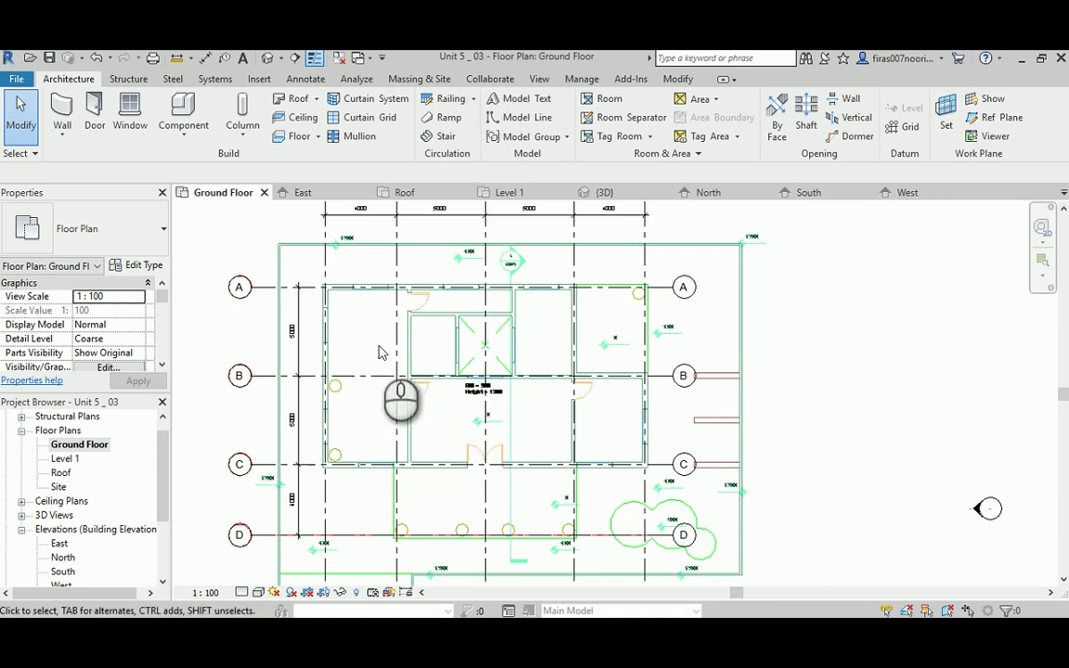
# Step: Start an aligned dimension at the building's upper exterior wall, beside the window next to grid line 4
pyautogui.moveTo(369, 325); pyautogui.dragTo(379, 346, button='middle')
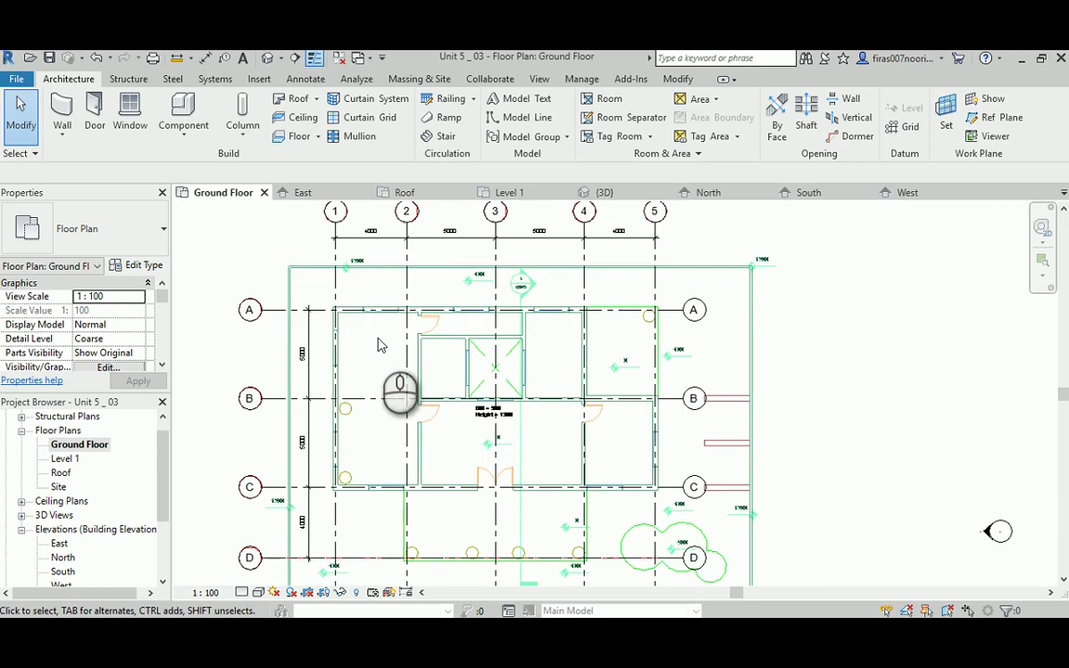
pyautogui.scroll(3, 378, 346)
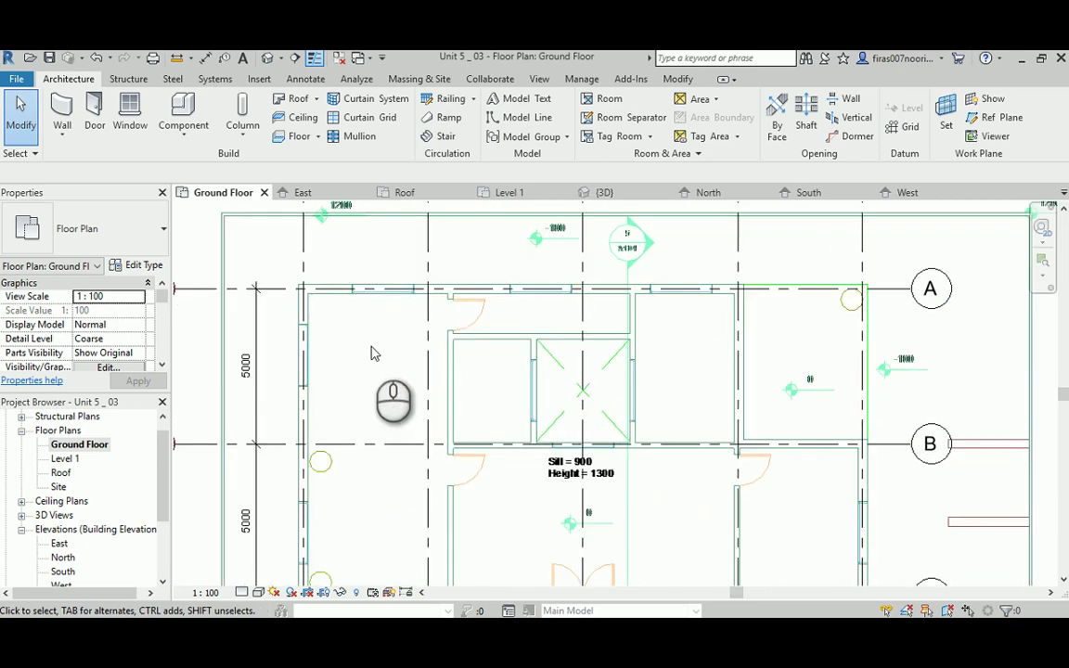
pyautogui.moveTo(440, 346); pyautogui.dragTo(477, 399, button='middle')
pyautogui.moveTo(702, 401); pyautogui.dragTo(661, 402, button='middle')
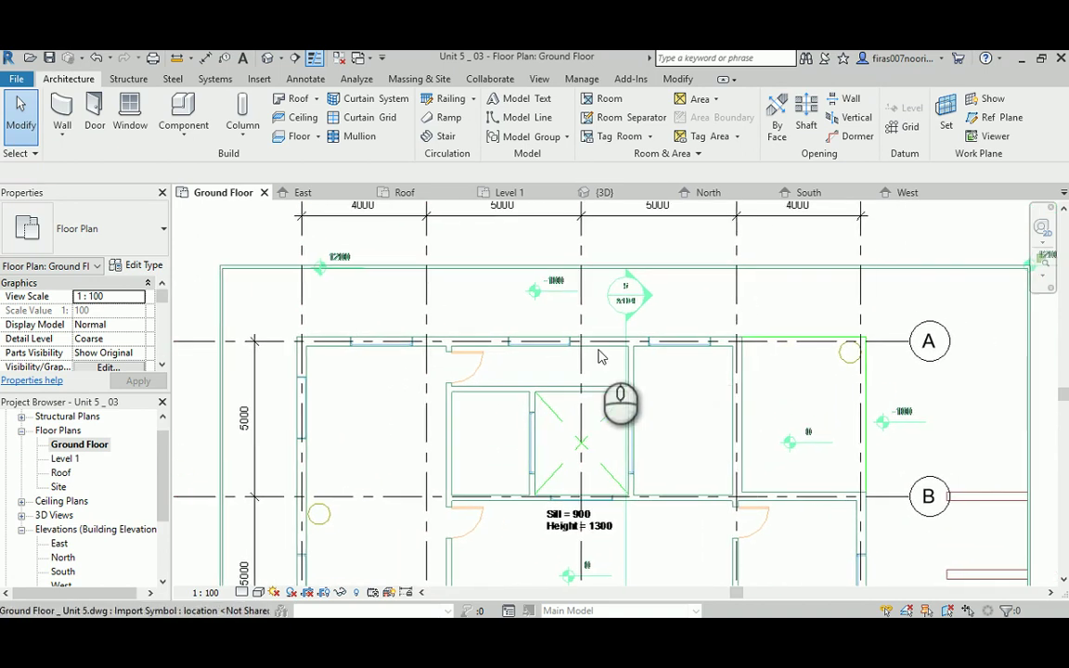
pyautogui.scroll(4, 725, 357)
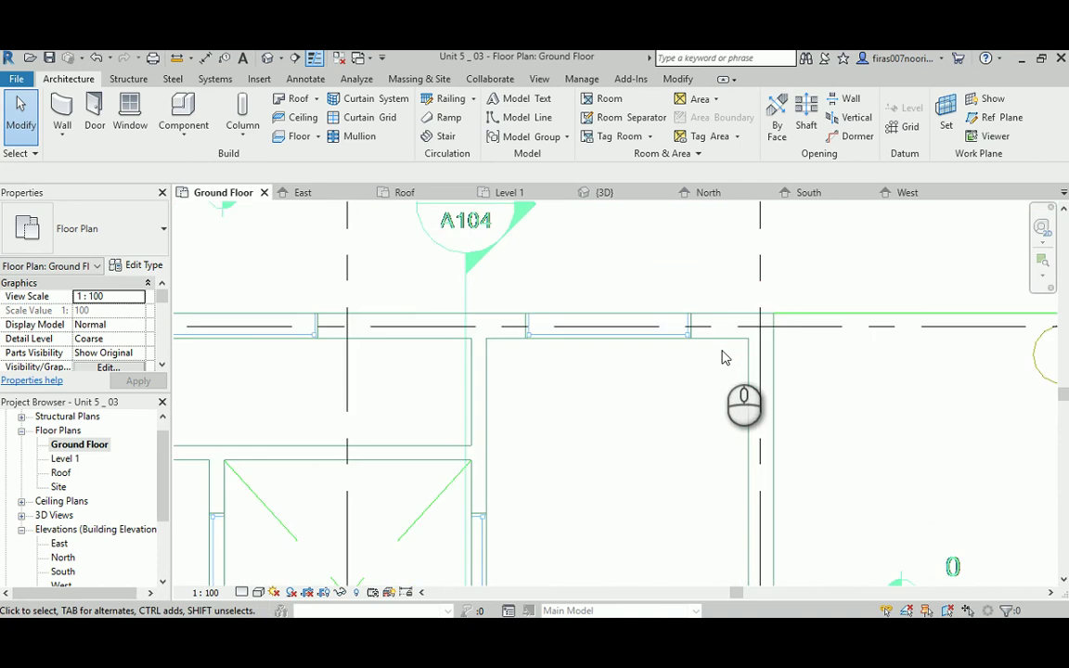
pyautogui.scroll(2, 725, 356)
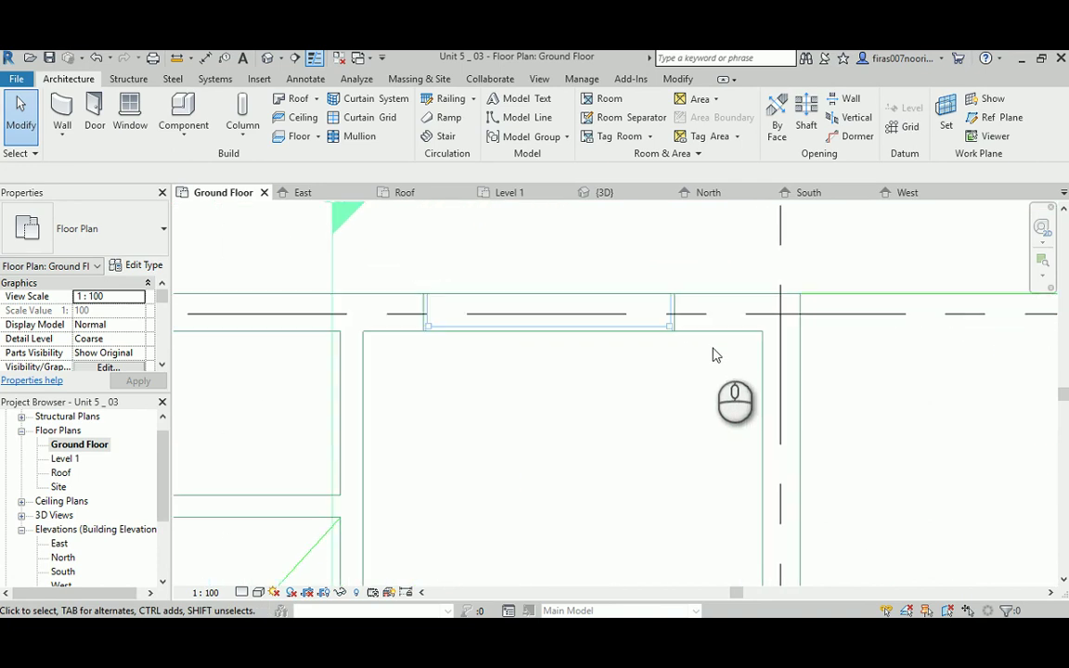
pyautogui.press('d')
pyautogui.press('i')
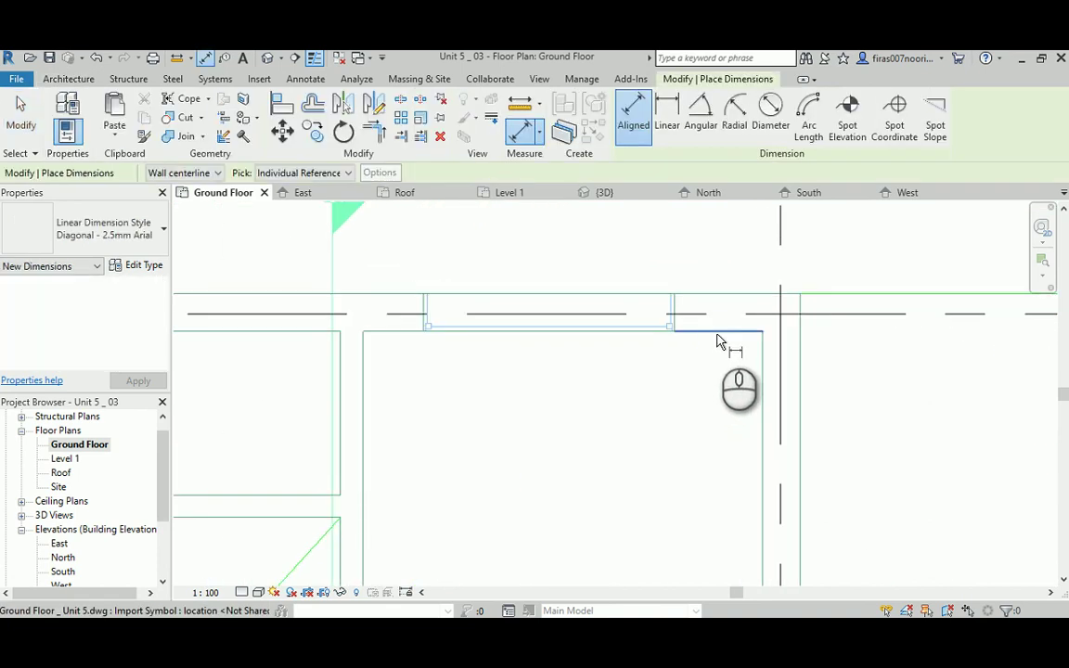
pyautogui.click(706, 332)
pyautogui.click(701, 313)
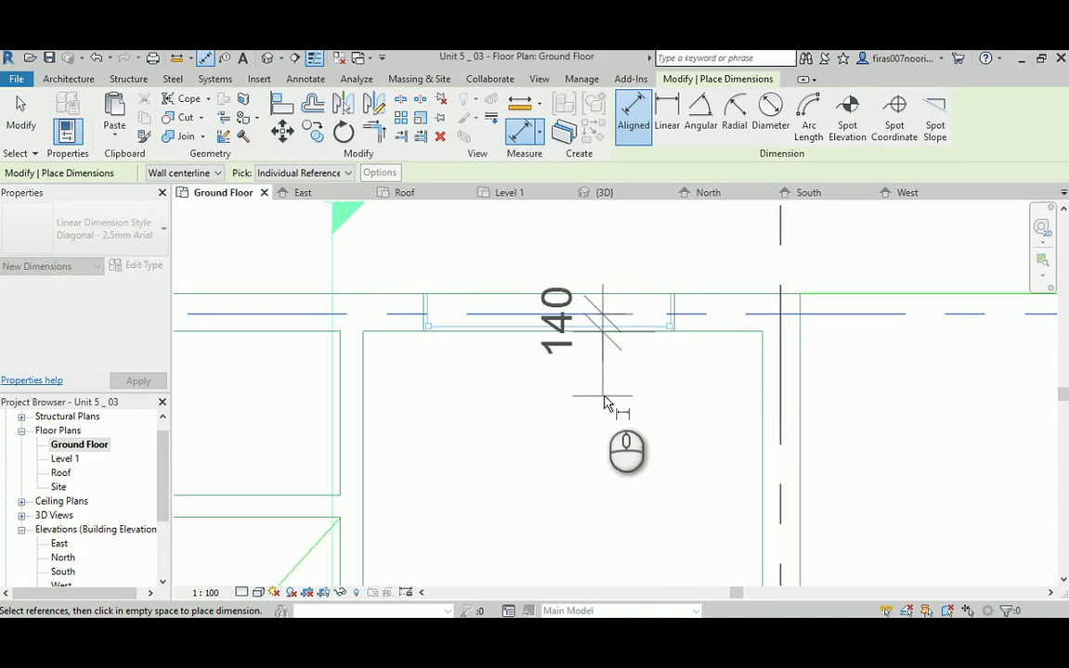
pyautogui.click(685, 289)
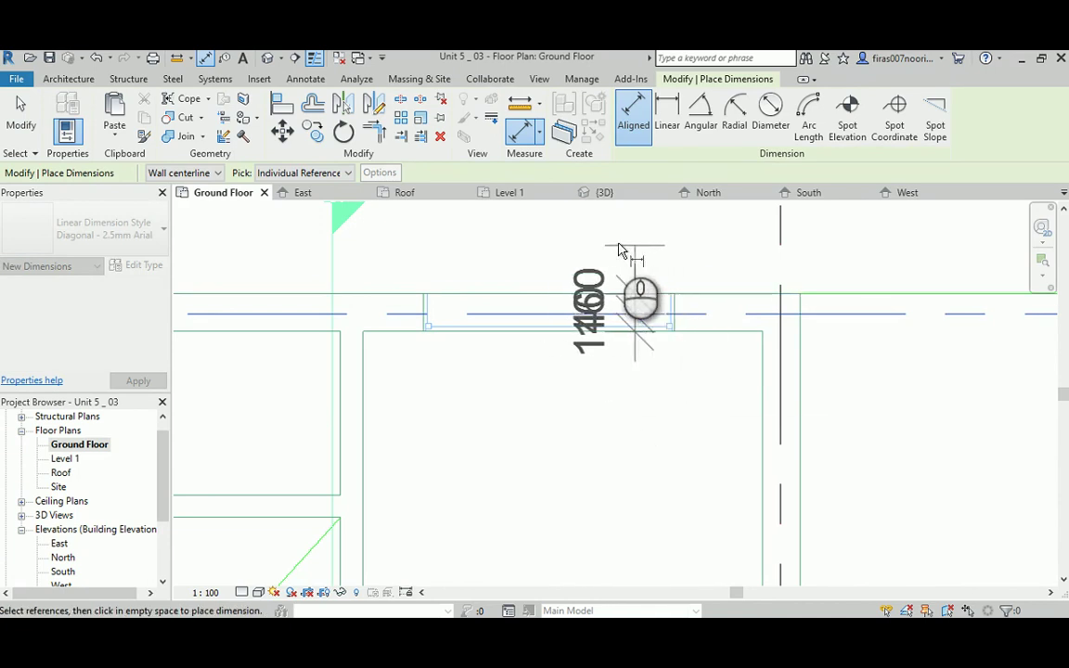
pyautogui.press('Escape')
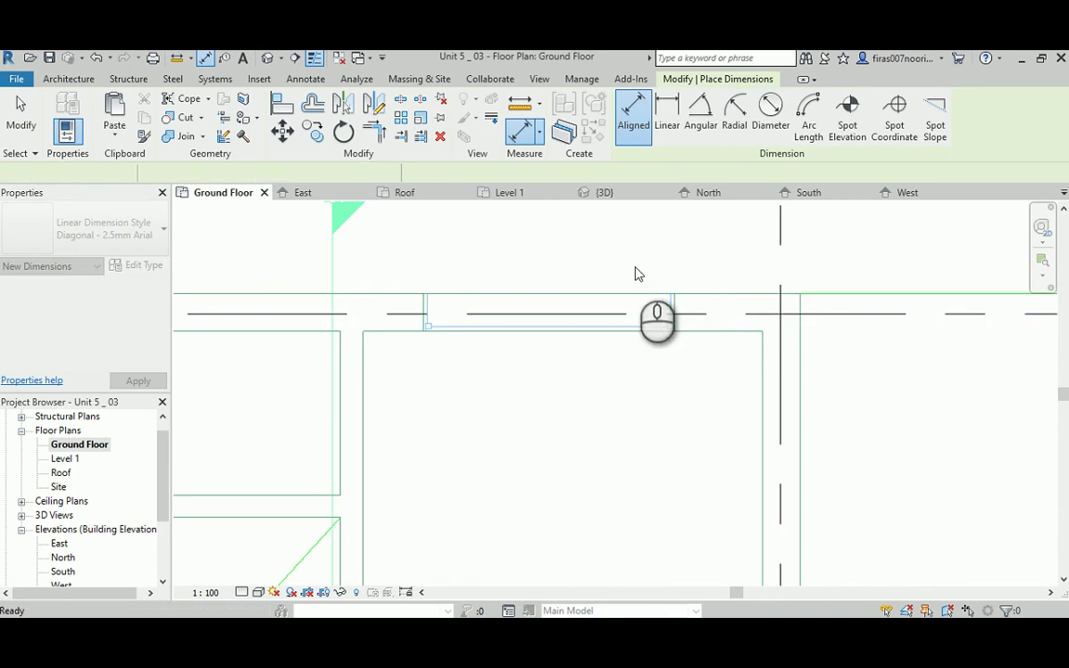
# Step: Dimension the distance from the upper exterior wall's inner face to grid line A
pyautogui.click(720, 330)
pyautogui.click(711, 314)
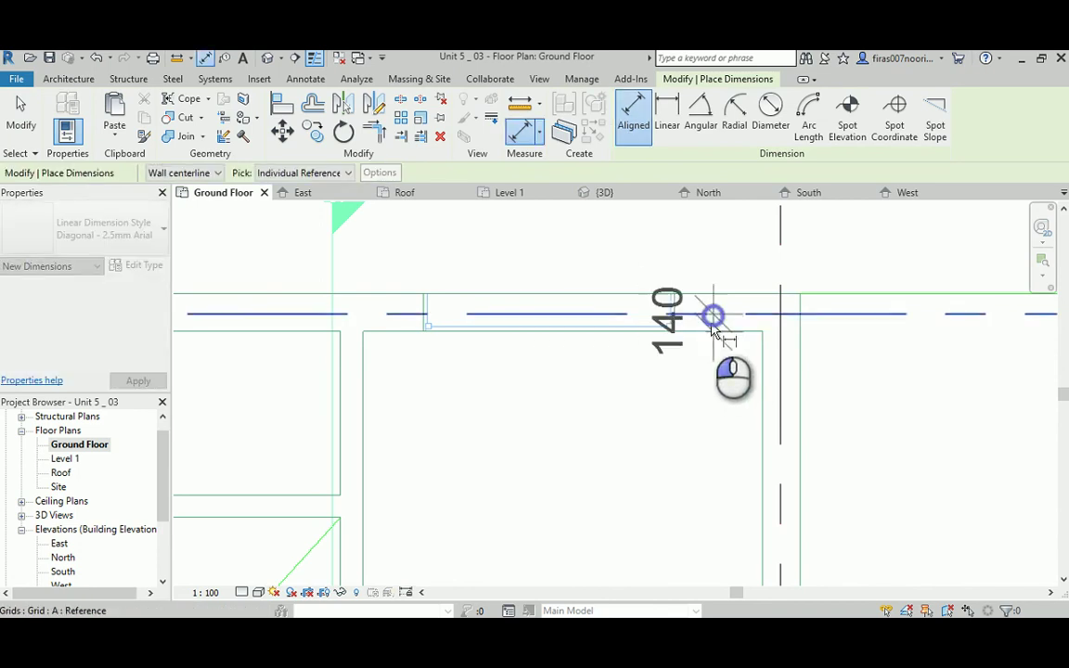
pyautogui.click(616, 419)
# Step: Dimension the distance from grid line A to the upper exterior wall's outer face, placing it beside the first dimension
pyautogui.scroll(3, 729, 320)
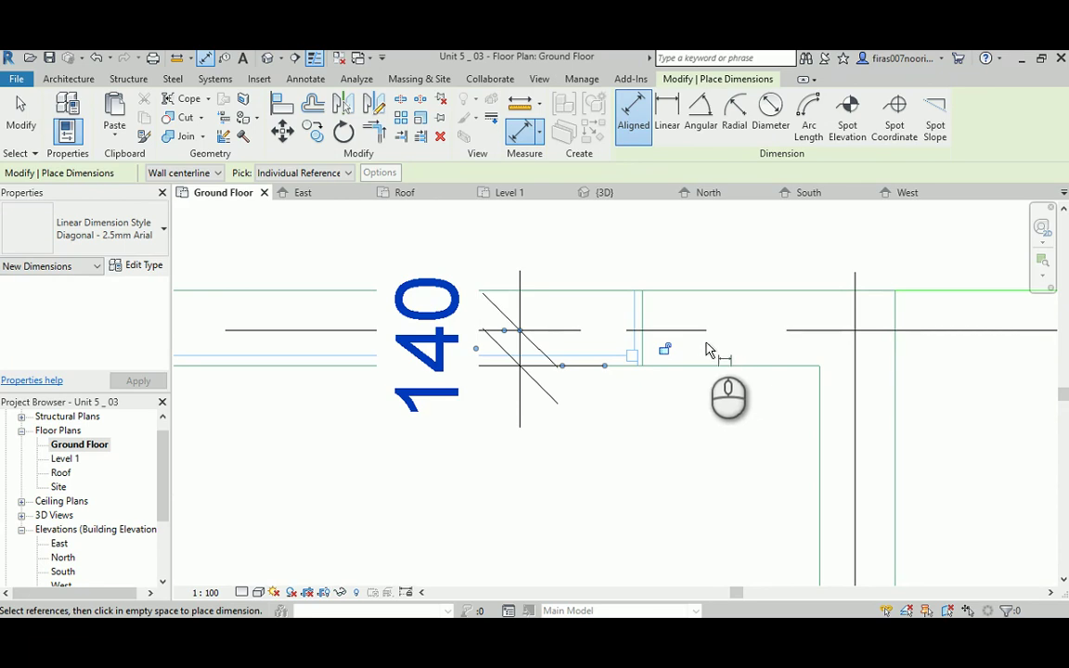
pyautogui.click(703, 334)
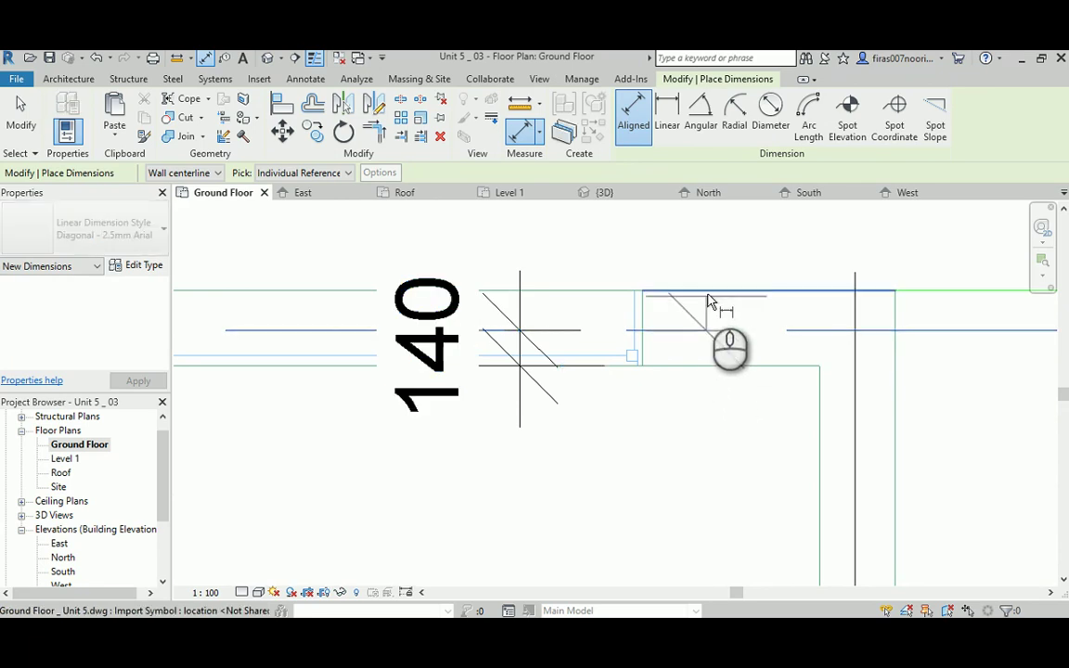
pyautogui.click(715, 295)
pyautogui.scroll(-2, 716, 290)
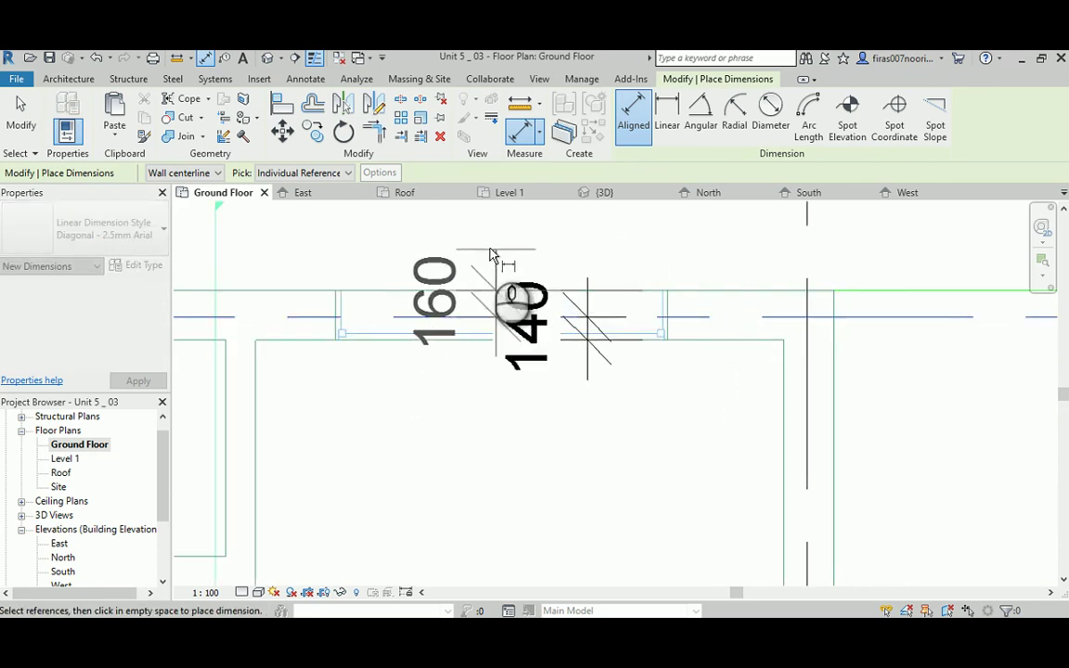
pyautogui.click(452, 242)
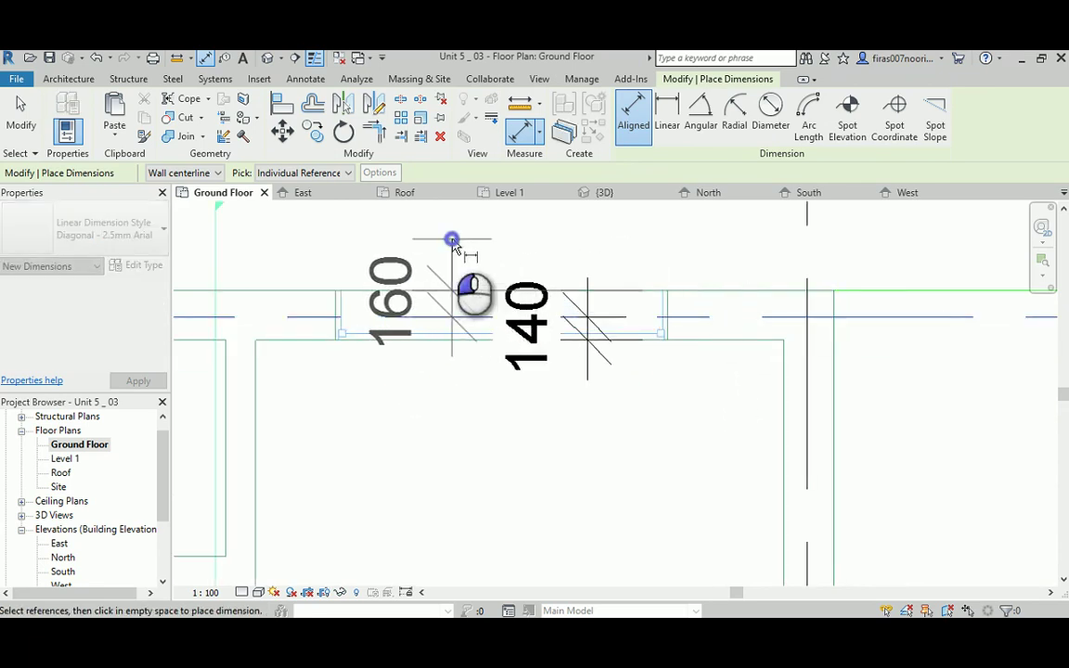
pyautogui.middleClick(560, 445)
pyautogui.moveTo(559, 445); pyautogui.dragTo(553, 436, button='middle')
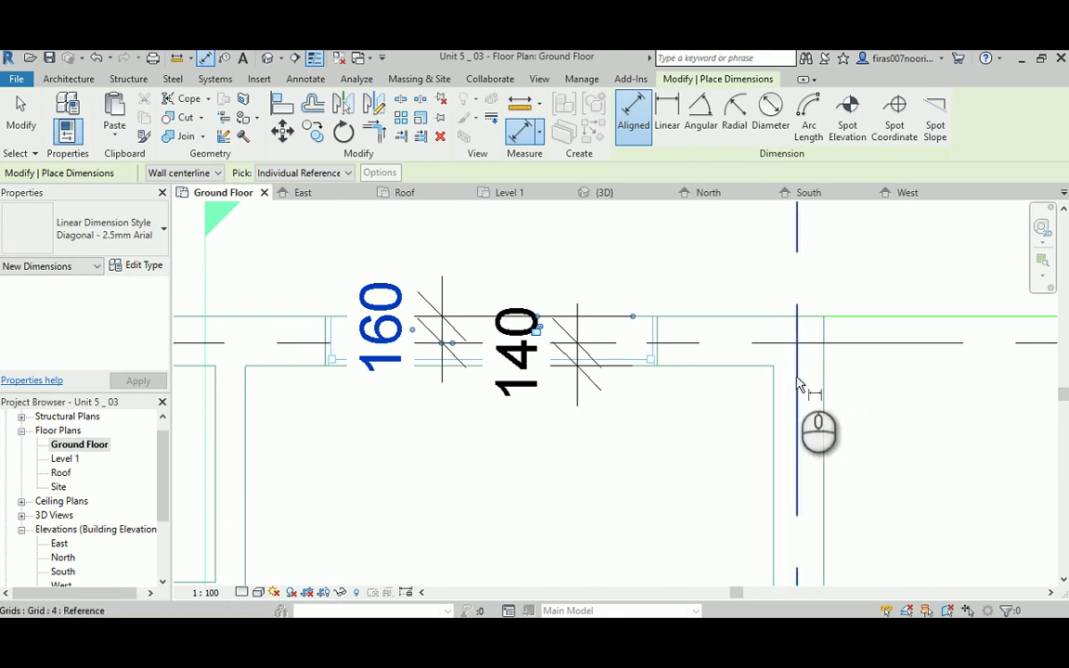
# Step: Duplicate the Generic - 200mm basic wall type, naming it with the author's first name plus "_300mm_20mm Ex. Finishes_280mm Brick _ Paint"
pyautogui.click(69, 80)
pyautogui.click(61, 110)
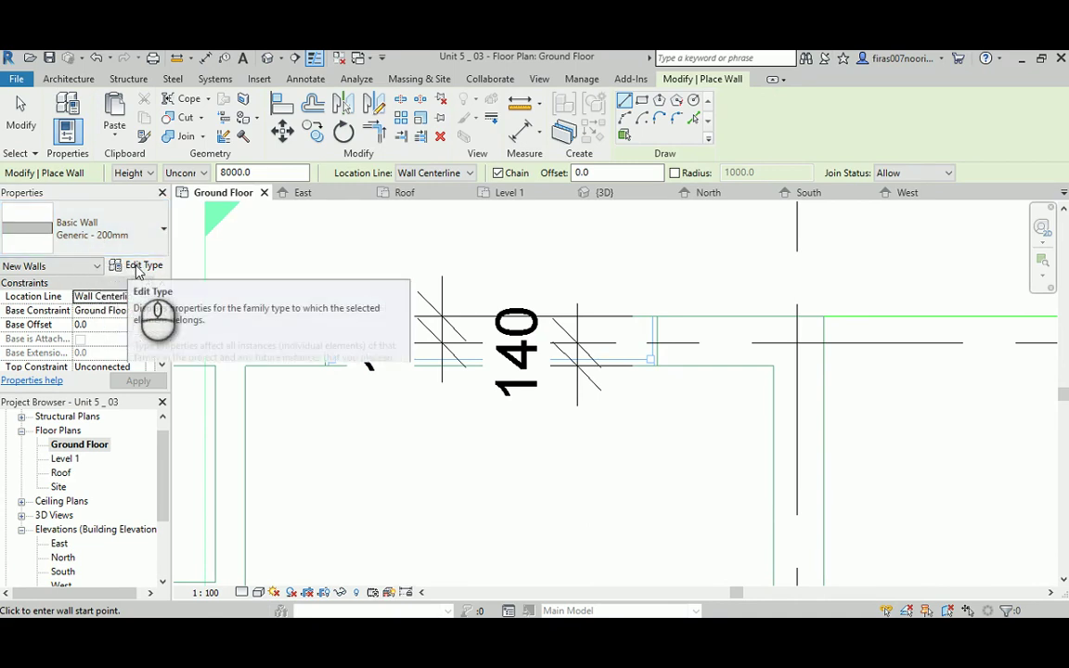
pyautogui.click(136, 266)
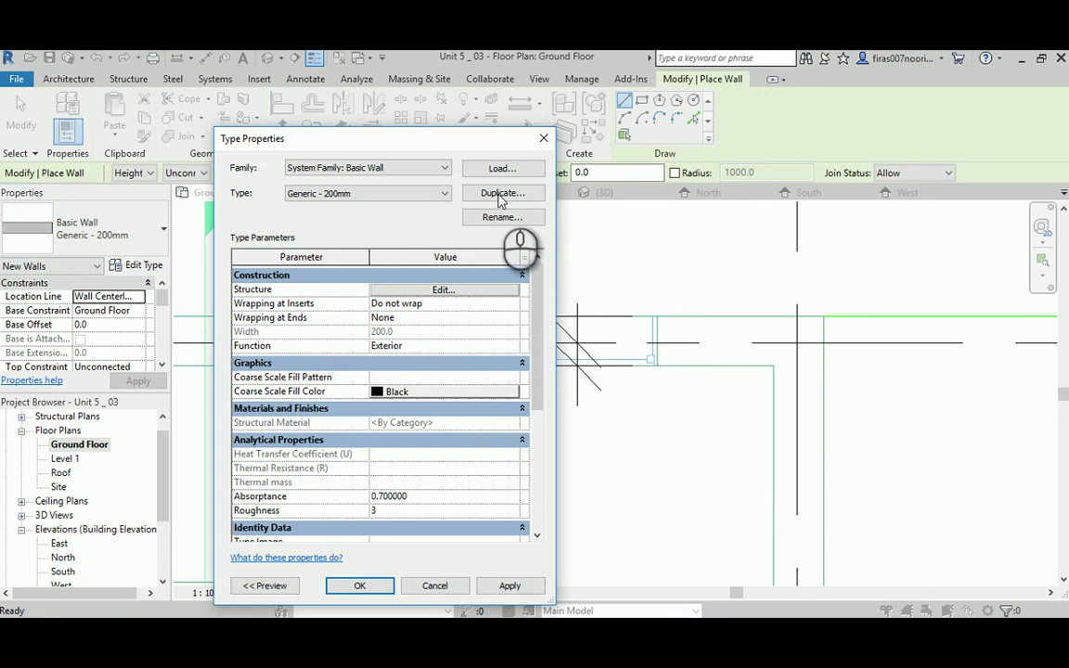
pyautogui.click(502, 195)
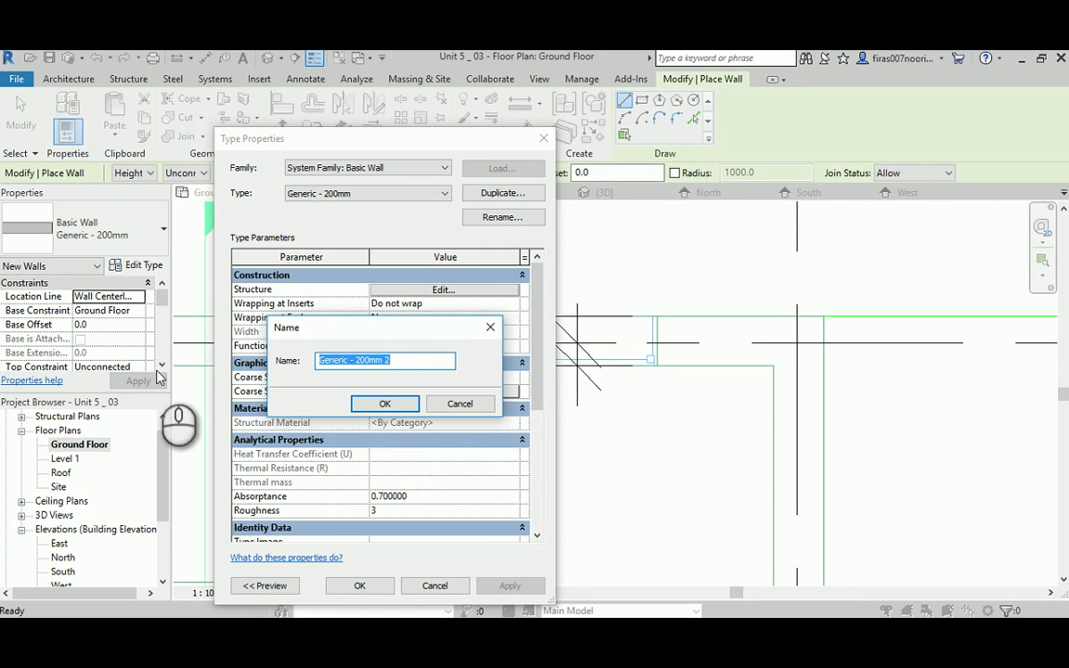
pyautogui.write('Firas_300mm_20mm Ex. Finishes_')
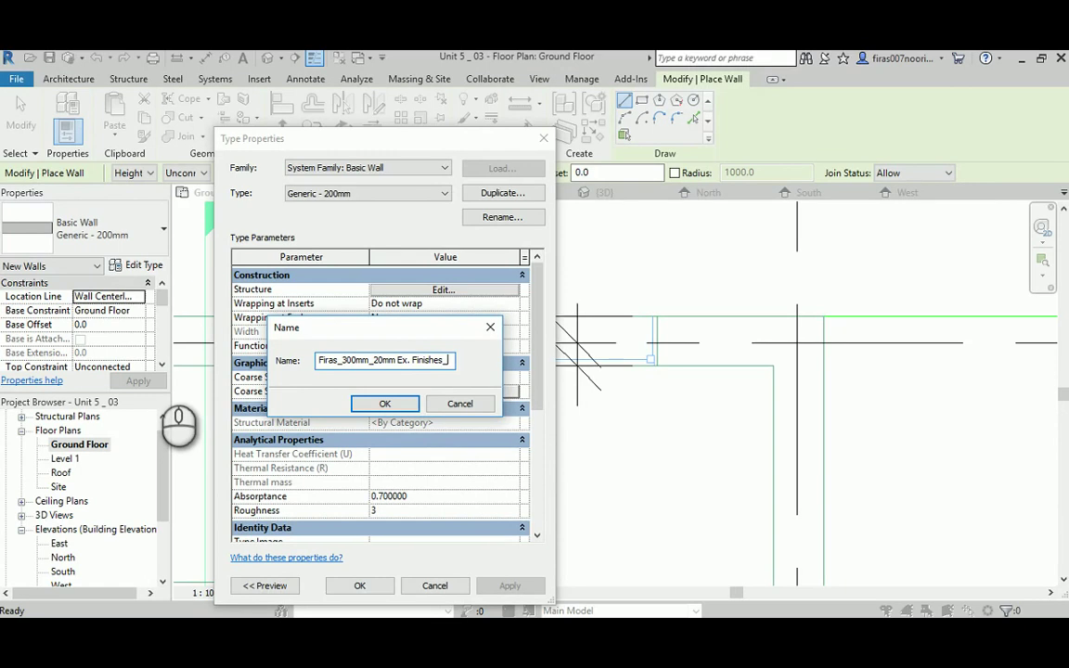
pyautogui.write('1')
pyautogui.write('80')
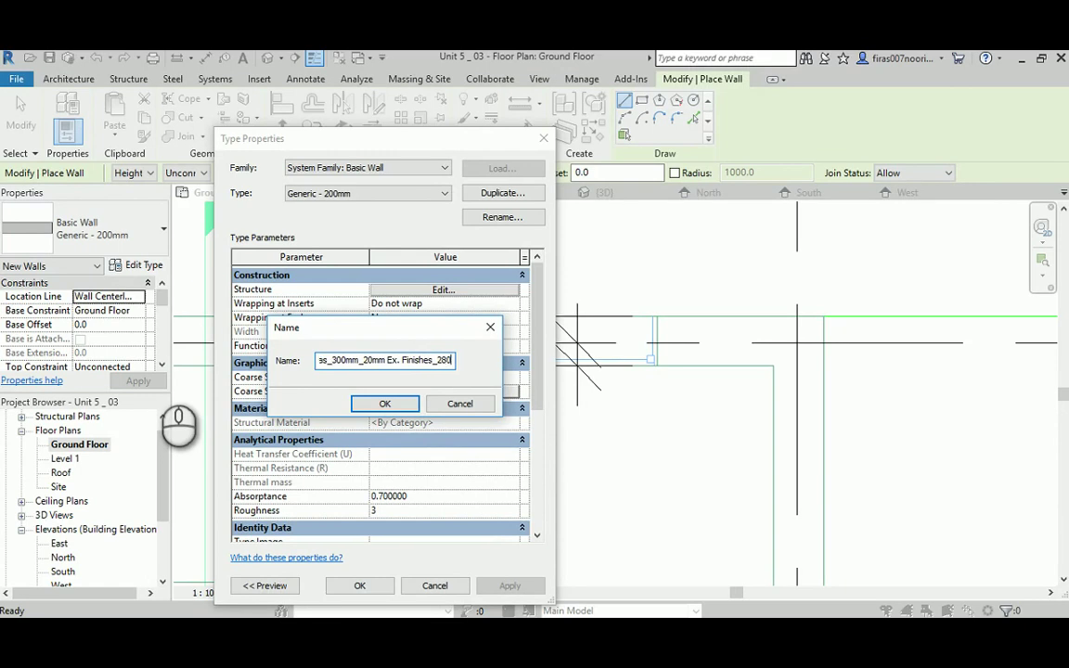
pyautogui.write('mm')
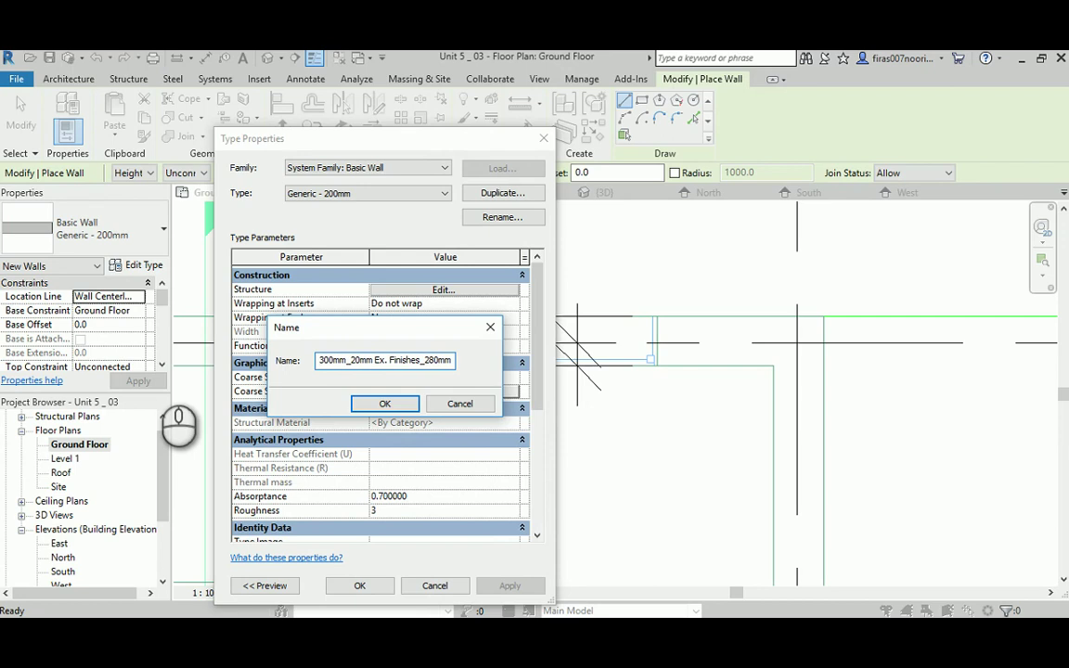
pyautogui.write(' Br')
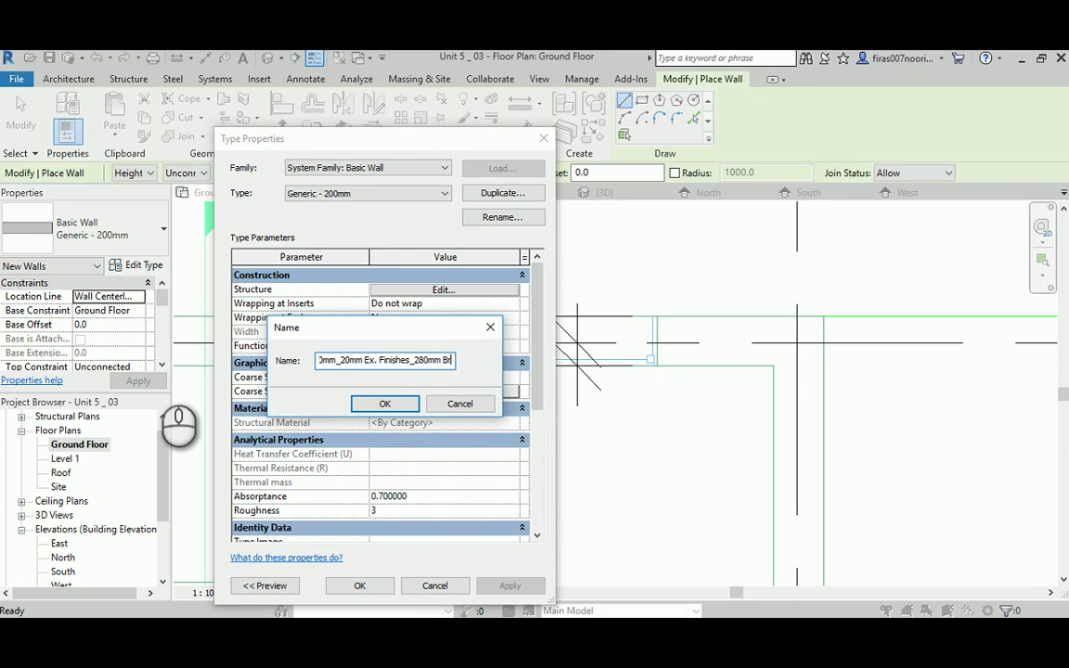
pyautogui.write('ick _')
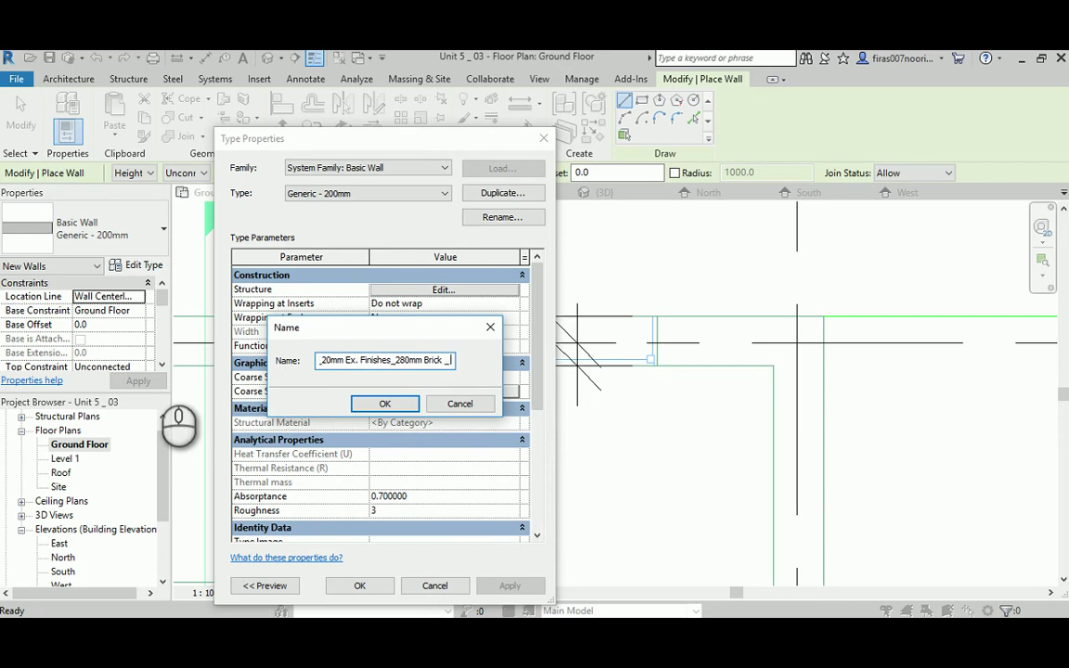
pyautogui.write('Paint')
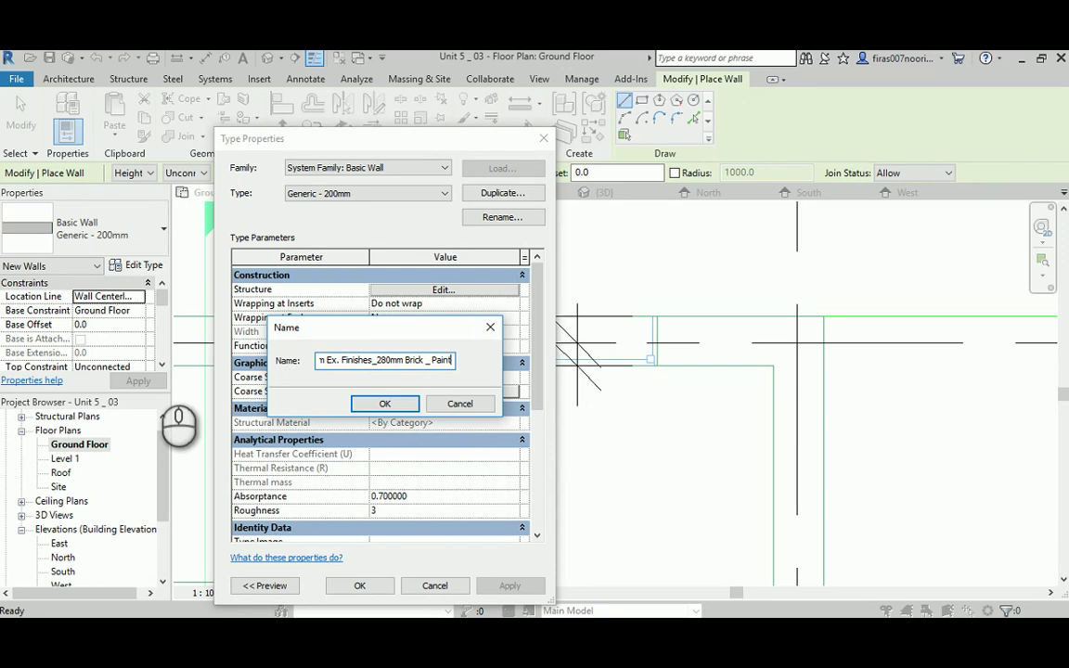
pyautogui.click(385, 403)
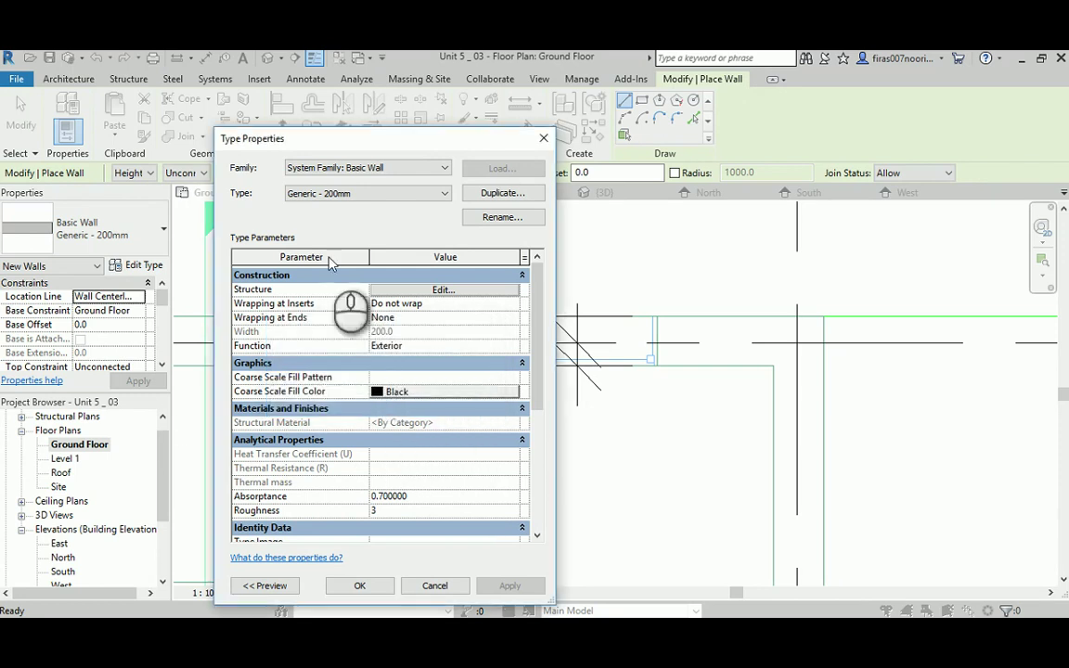
# Step: In the new wall type's assembly, give the structure layer the Brick, Common material and a thickness of 280 mm
pyautogui.click(413, 291)
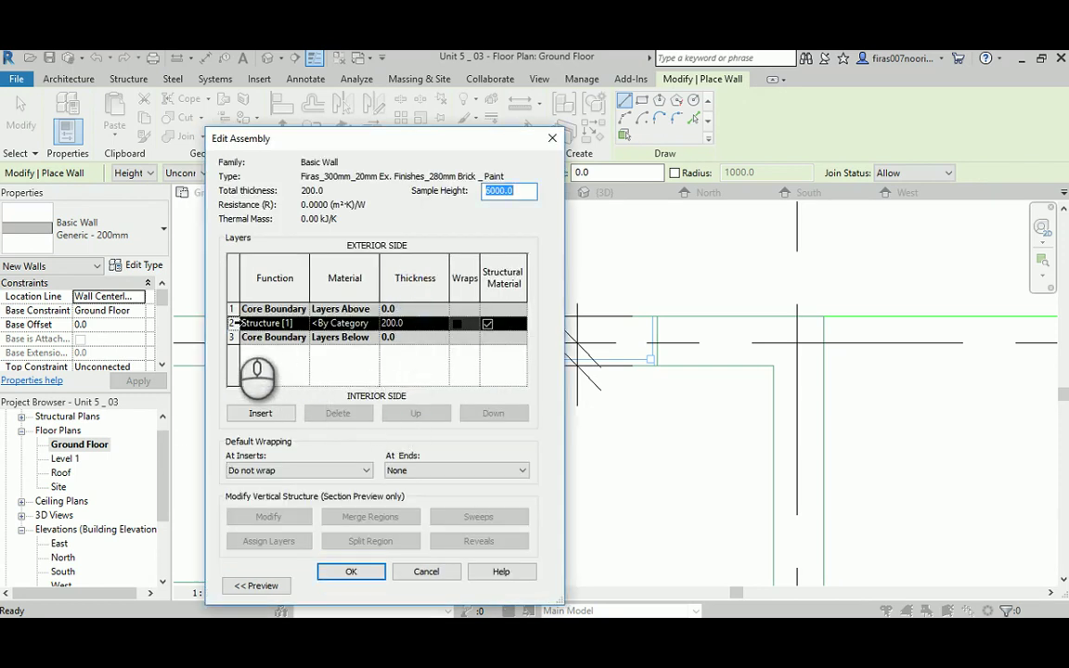
pyautogui.moveTo(287, 138); pyautogui.dragTo(390, 90)
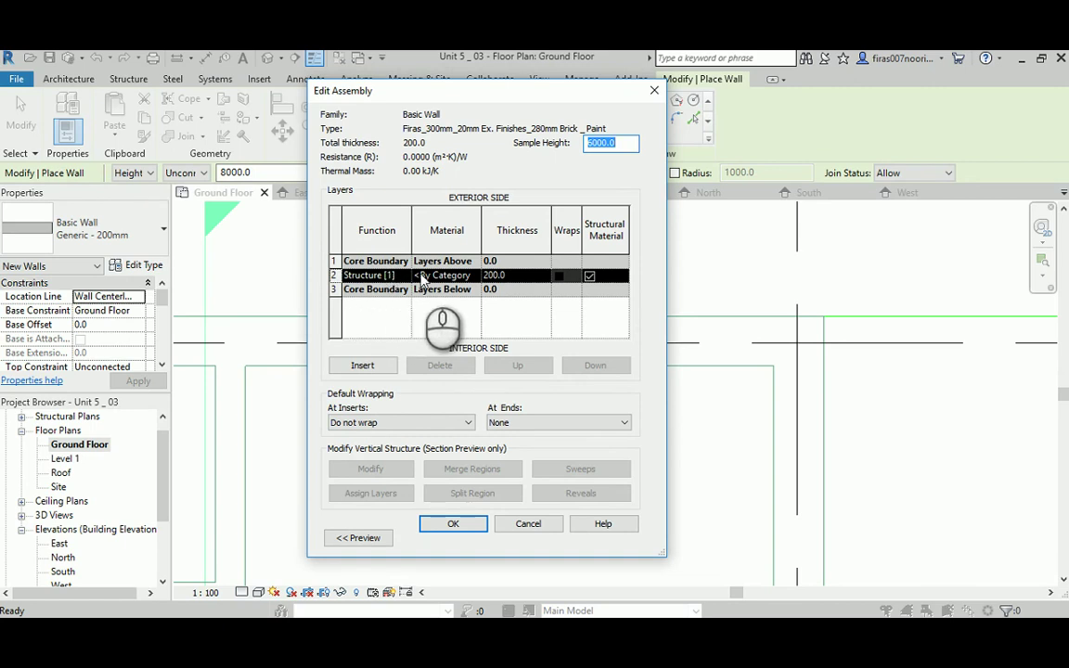
pyautogui.click(469, 276)
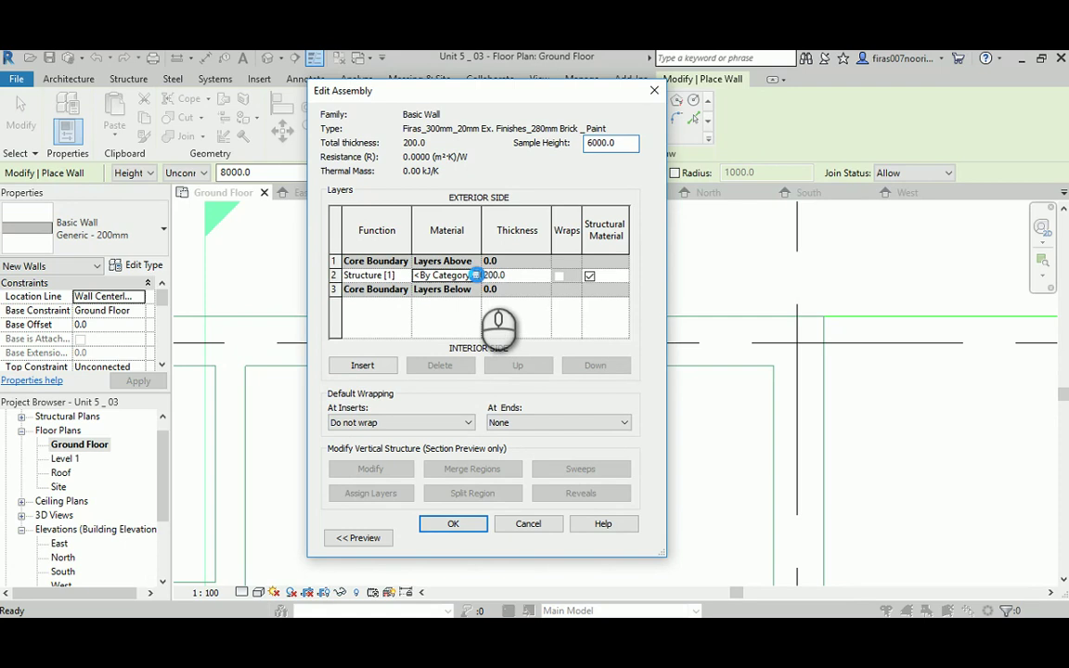
pyautogui.click(474, 276)
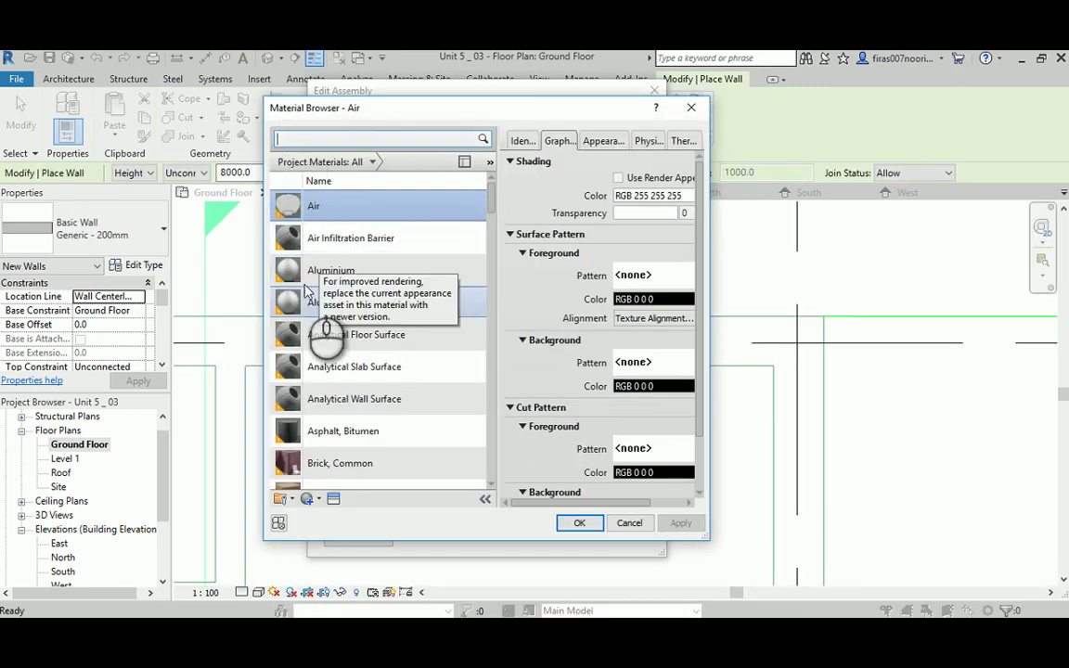
pyautogui.scroll(-1, 349, 454)
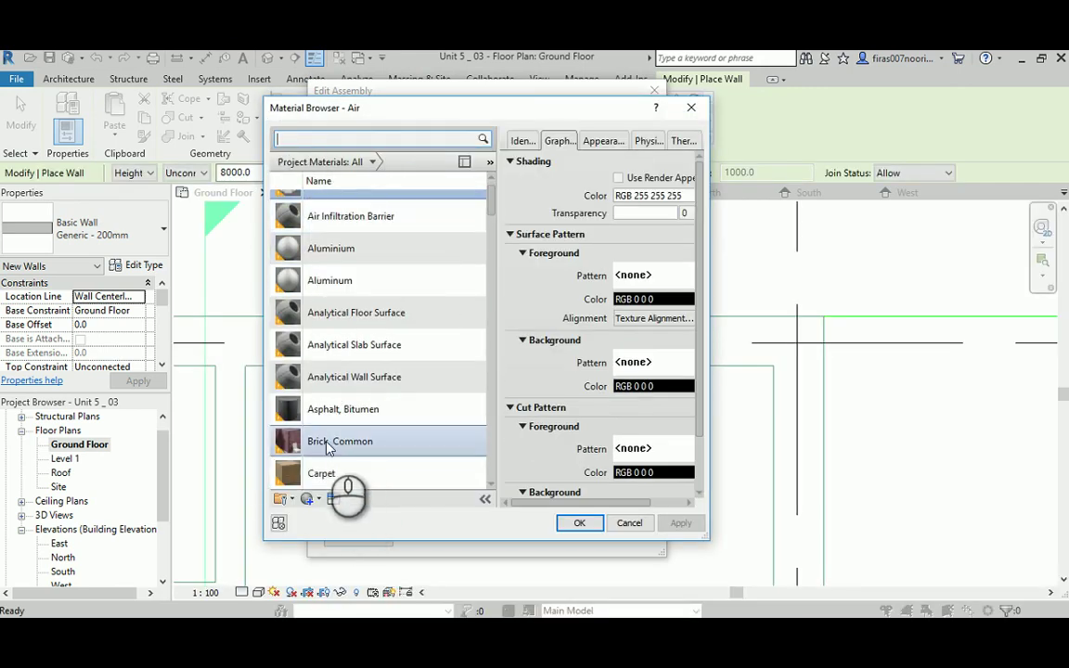
pyautogui.doubleClick(340, 444)
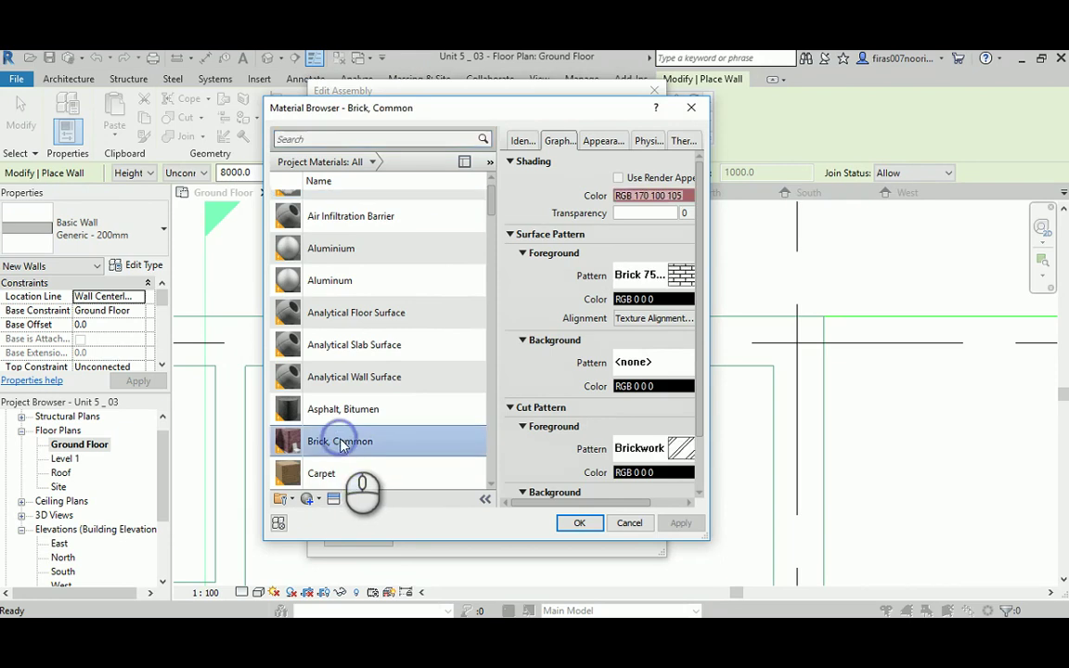
pyautogui.click(506, 276)
pyautogui.doubleClick(525, 277)
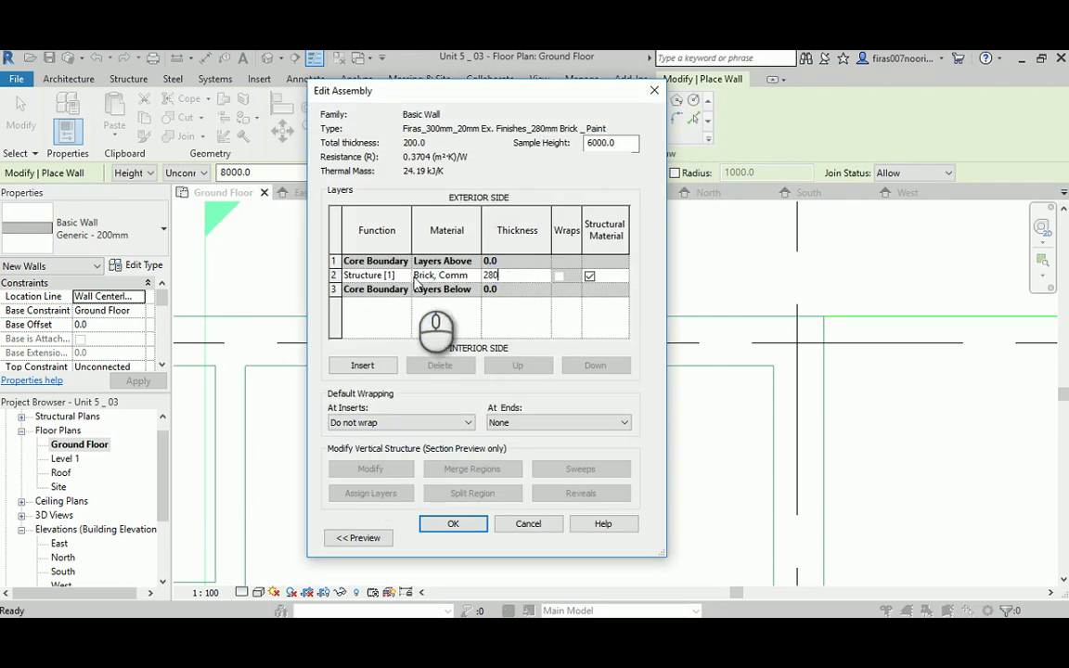
pyautogui.click(505, 315)
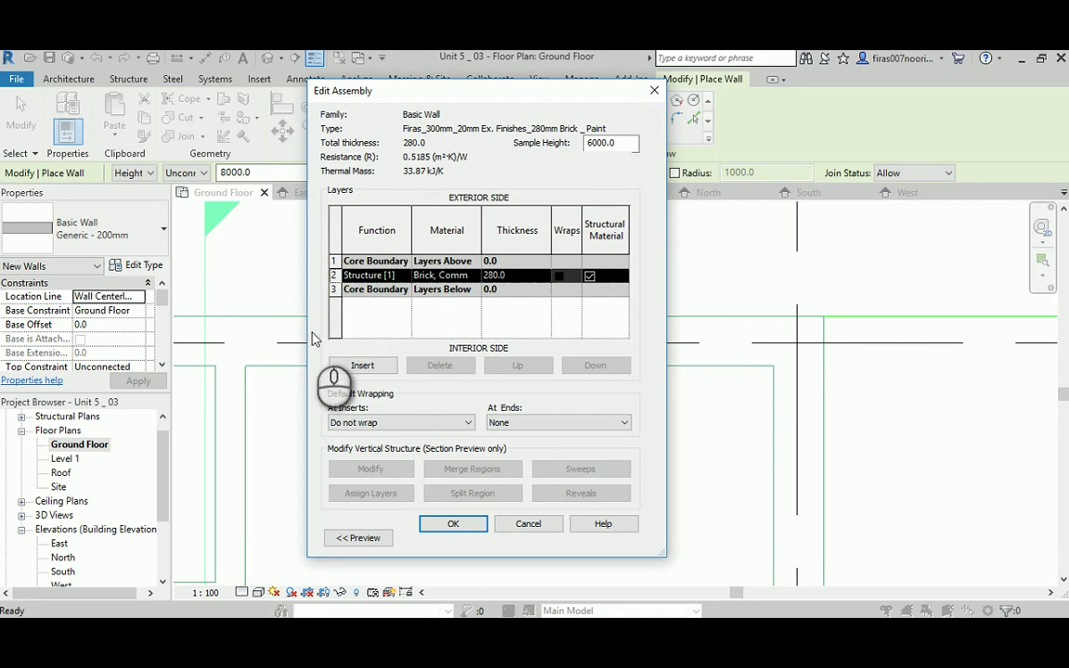
# Step: Insert a layer outside the core boundary on the exterior side of the wall assembly and set its function to Finish 1 [4]
pyautogui.click(362, 367)
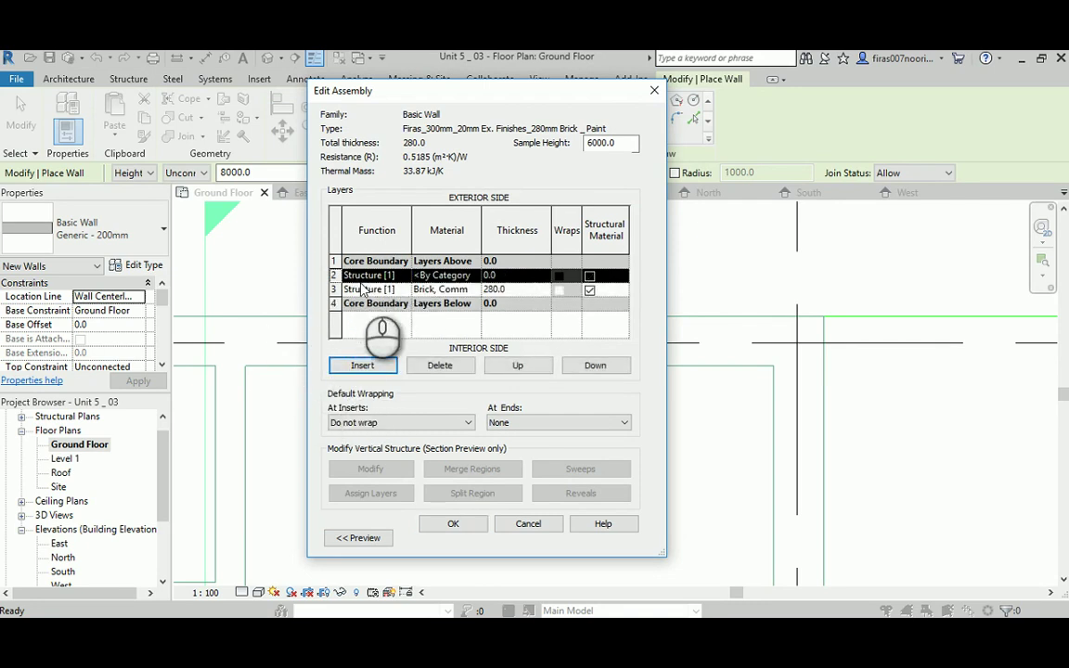
pyautogui.click(518, 365)
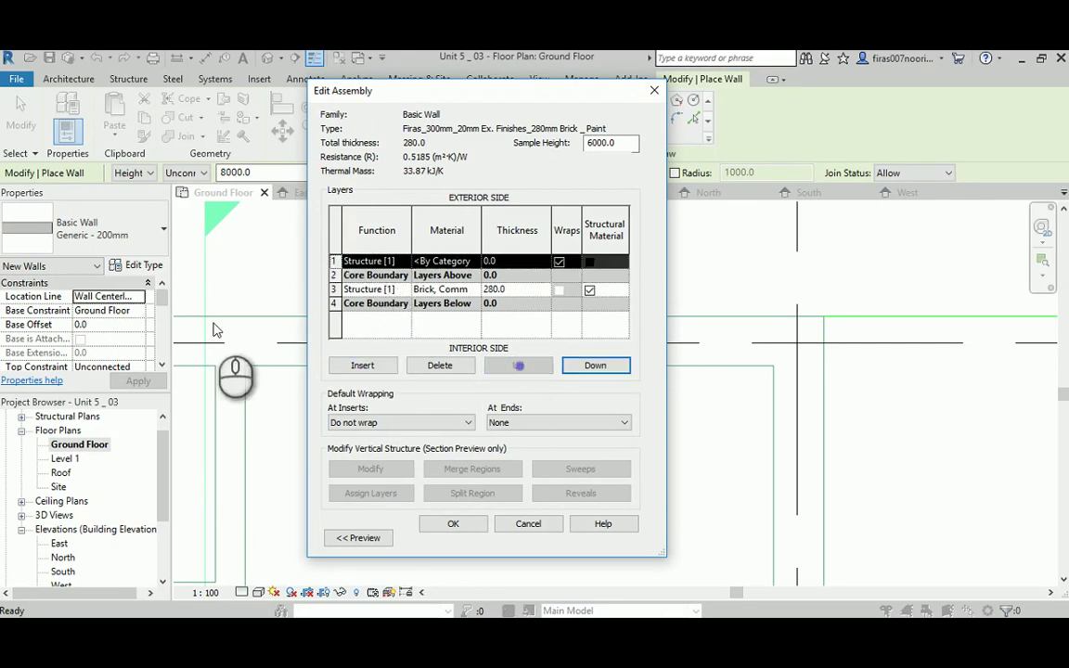
pyautogui.click(406, 261)
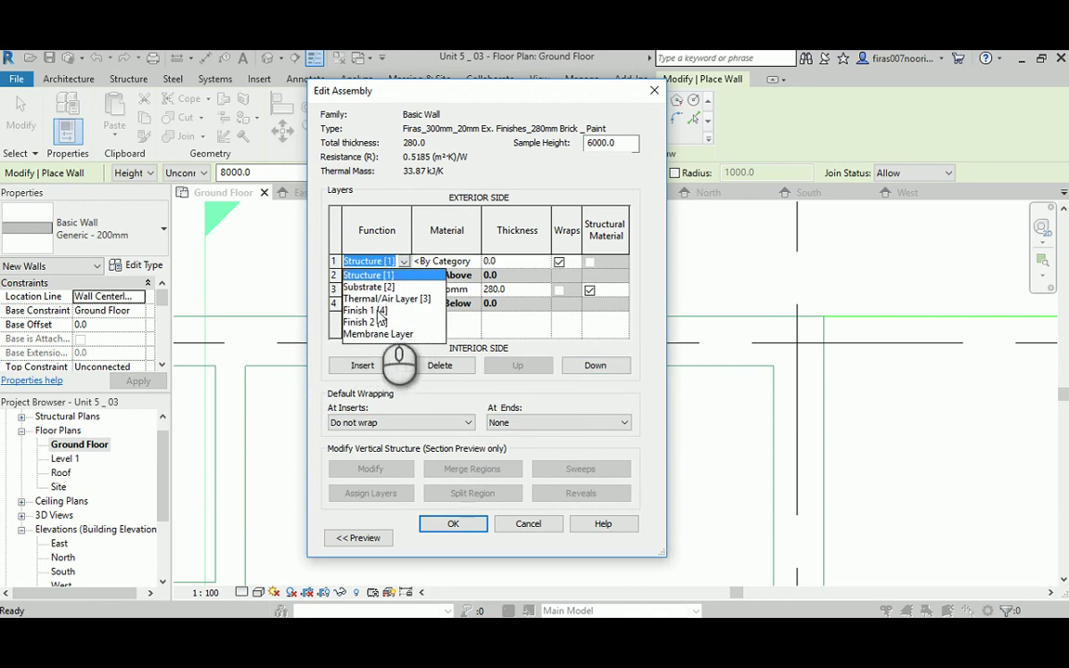
pyautogui.click(365, 311)
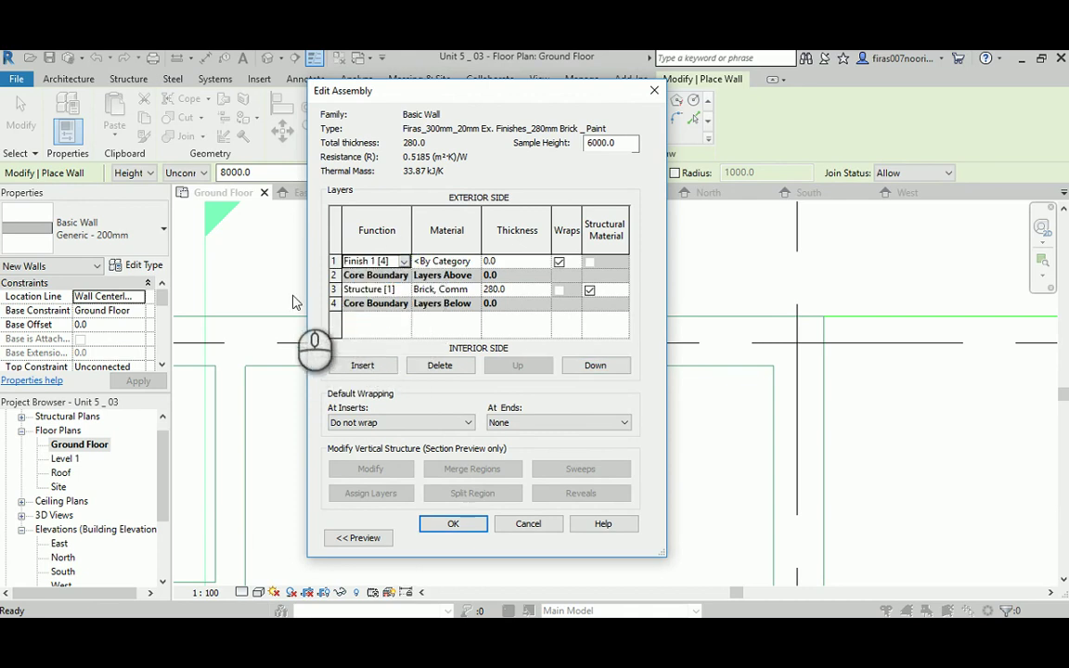
# Step: Open the material choices for the Finish 1 layer, search for "cmu" and select Concrete Masonry Units
pyautogui.click(477, 262)
pyautogui.doubleClick(449, 289)
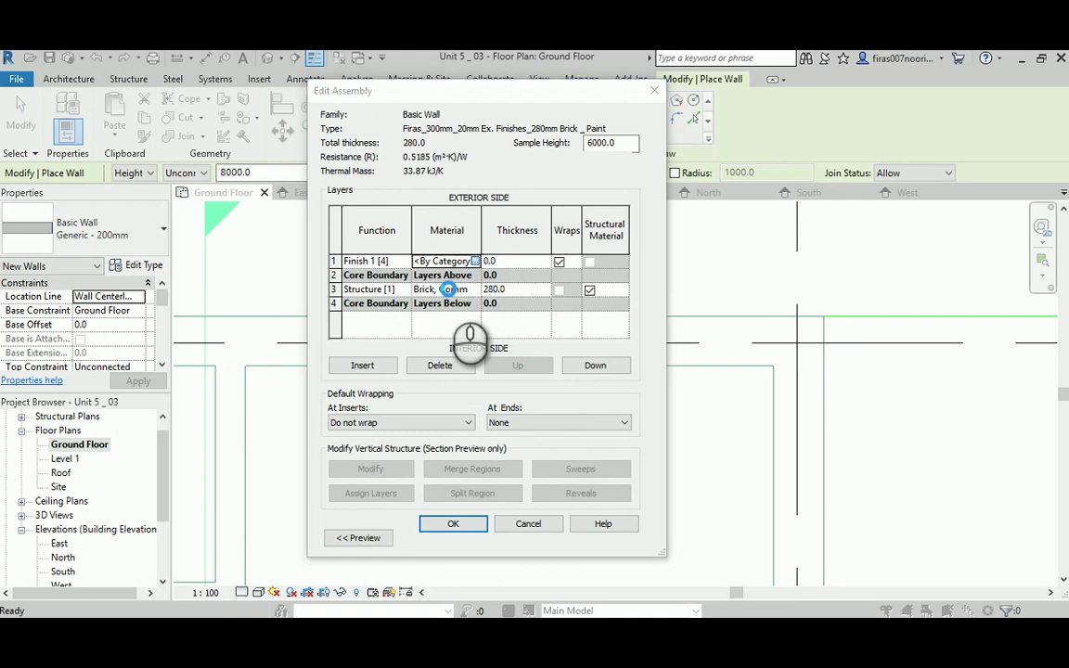
pyautogui.moveTo(387, 111); pyautogui.dragTo(506, 209)
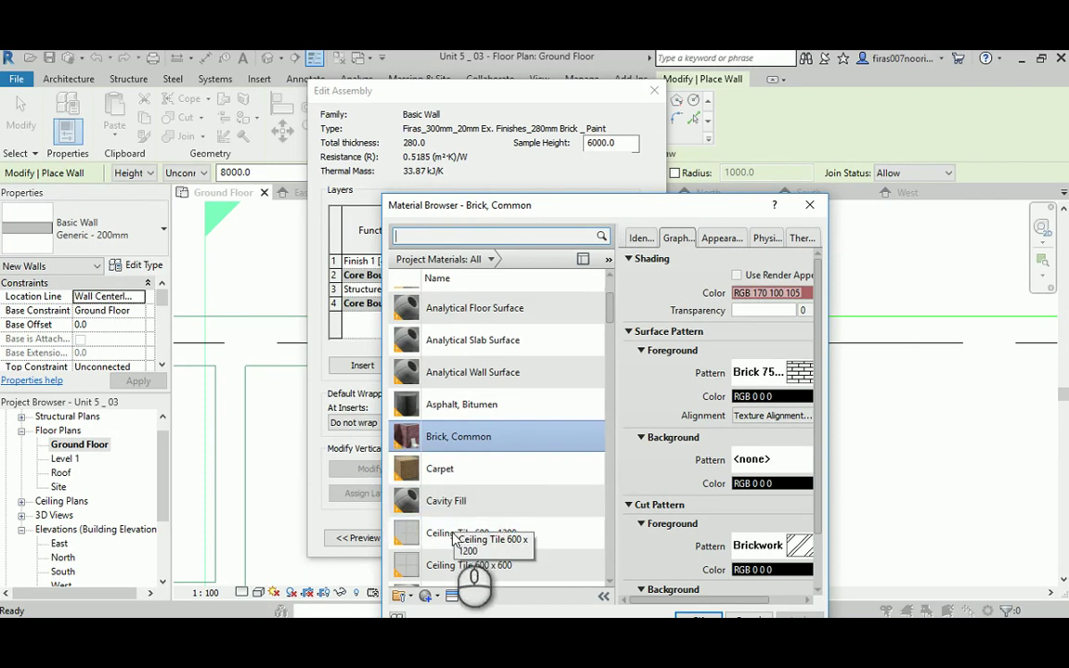
pyautogui.moveTo(492, 211); pyautogui.dragTo(477, 101)
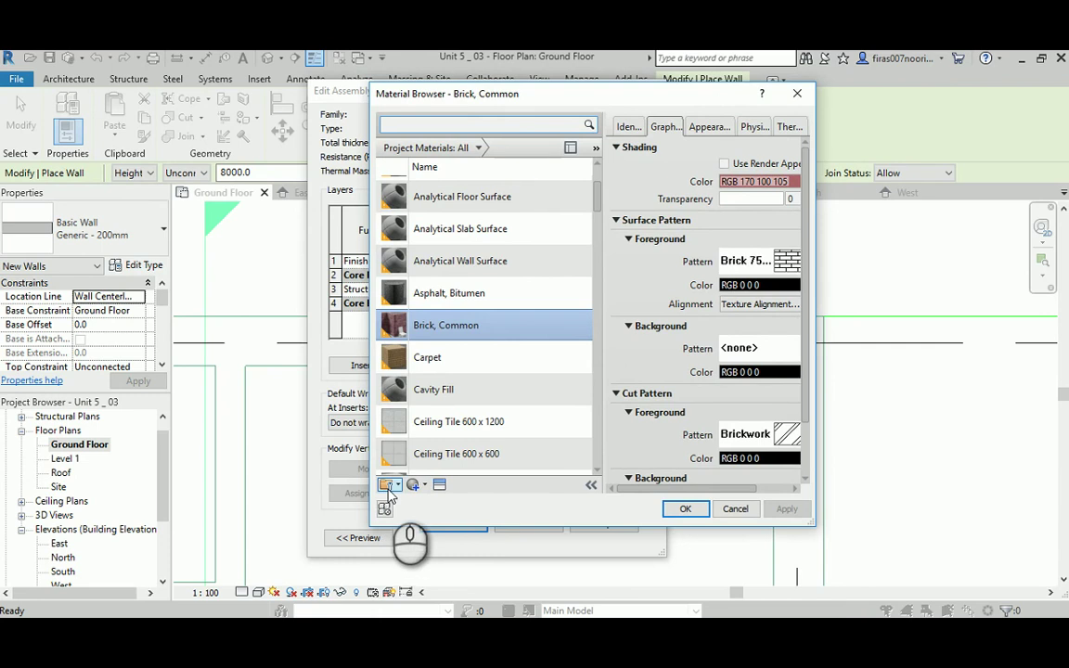
pyautogui.scroll(-1, 422, 478)
pyautogui.scroll(-4, 472, 377)
pyautogui.scroll(-3, 473, 377)
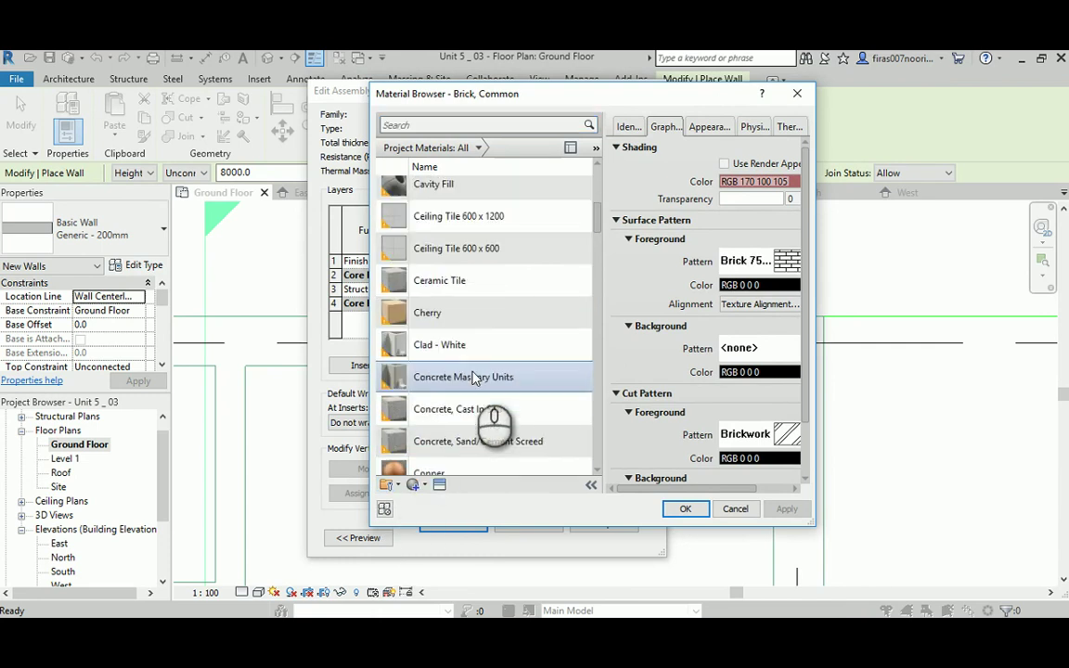
pyautogui.click(398, 122)
pyautogui.write('c')
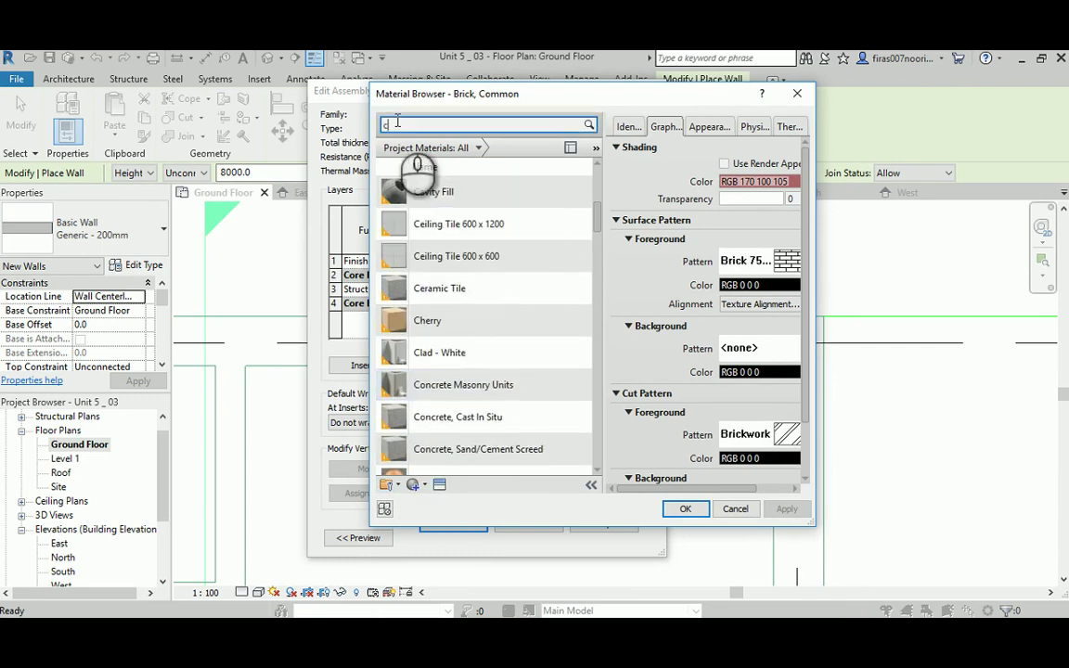
pyautogui.write('mu')
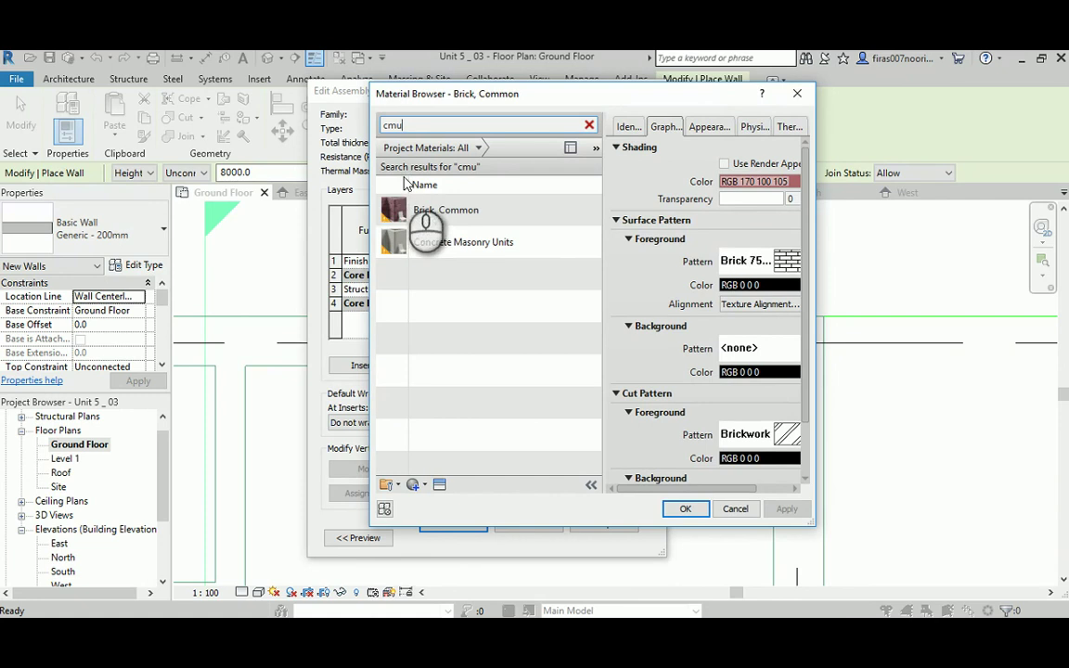
pyautogui.click(441, 248)
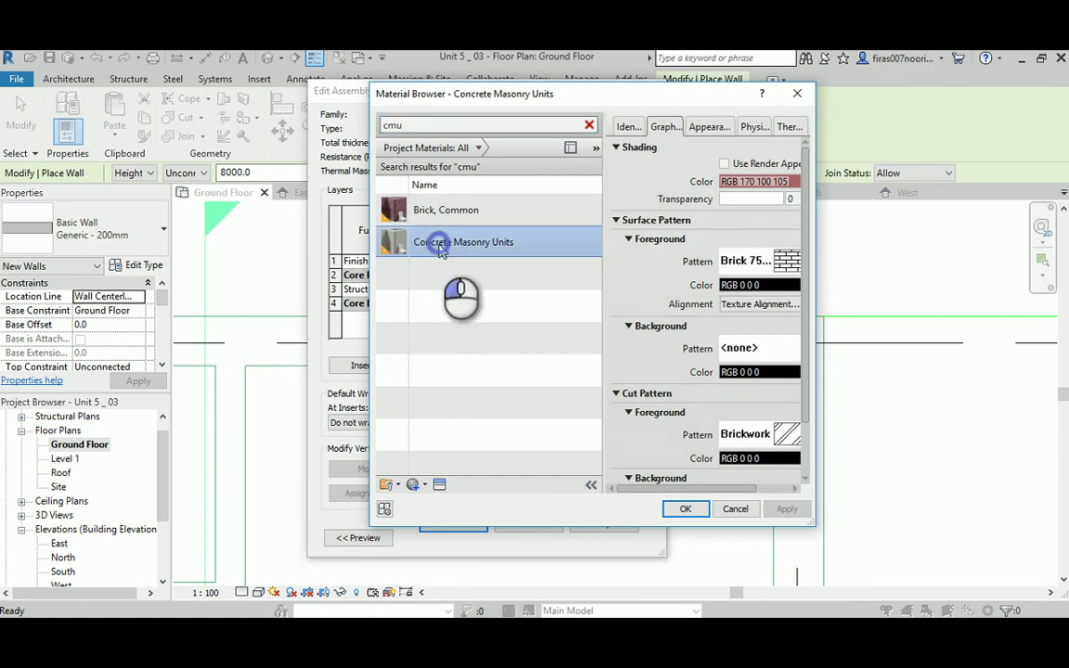
# Step: Duplicate the Concrete Masonry Units material and name the copy "Ex. Finishes"
pyautogui.click(422, 487)
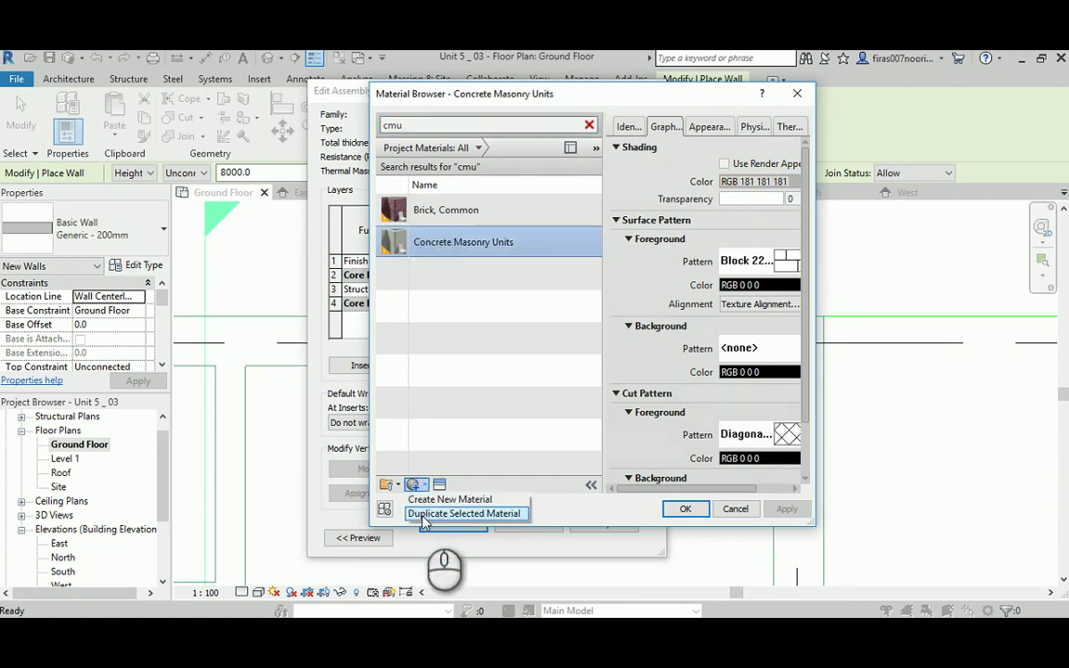
pyautogui.click(446, 514)
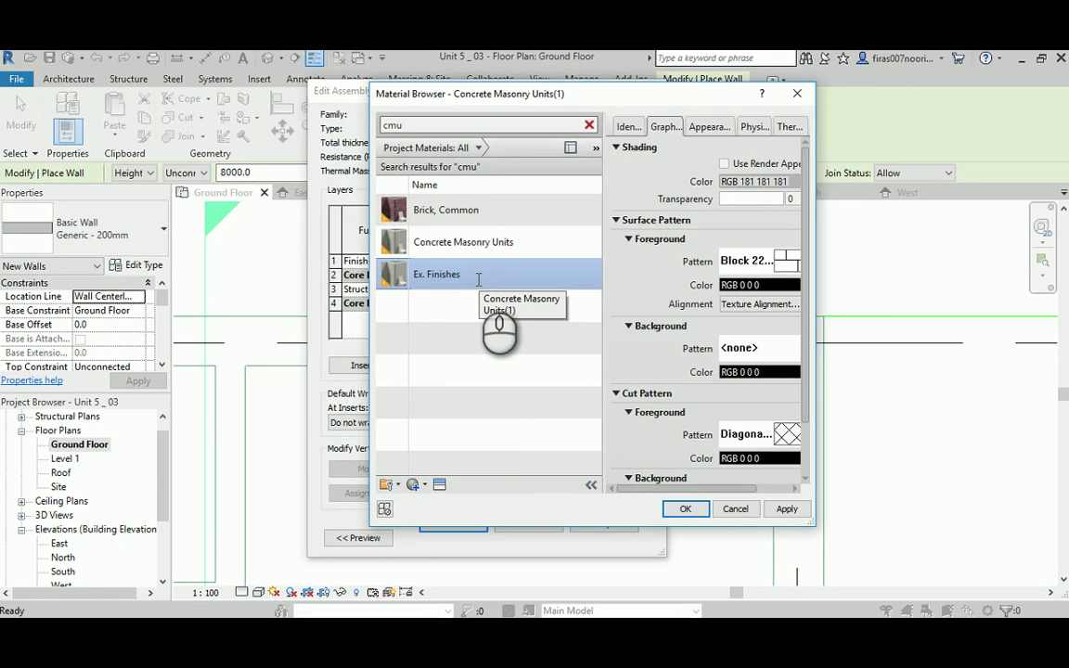
pyautogui.click(469, 340)
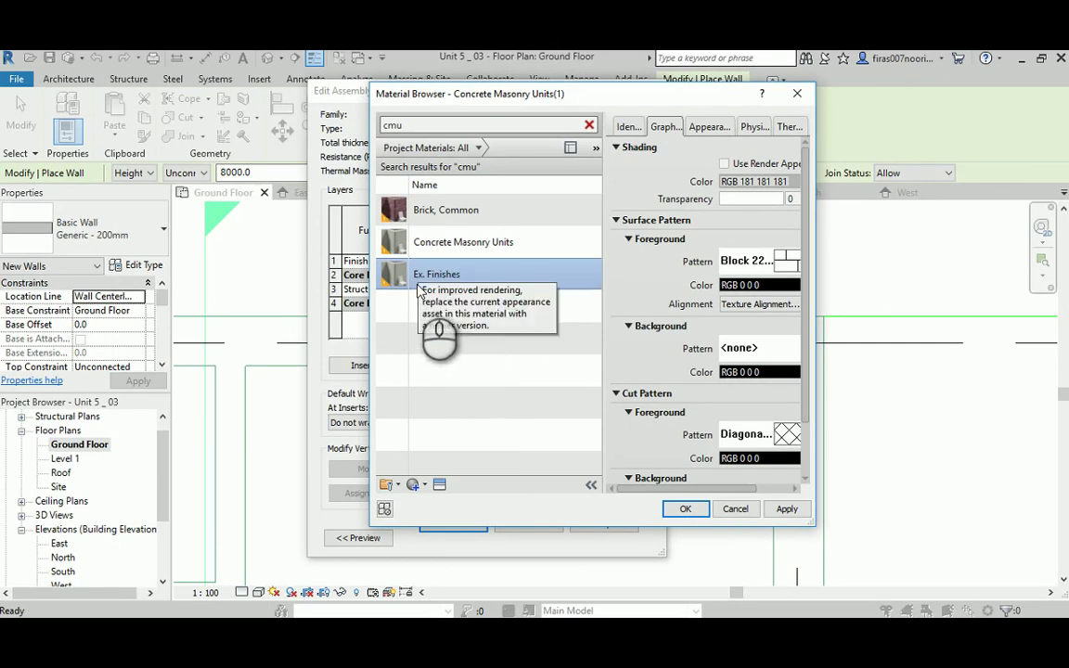
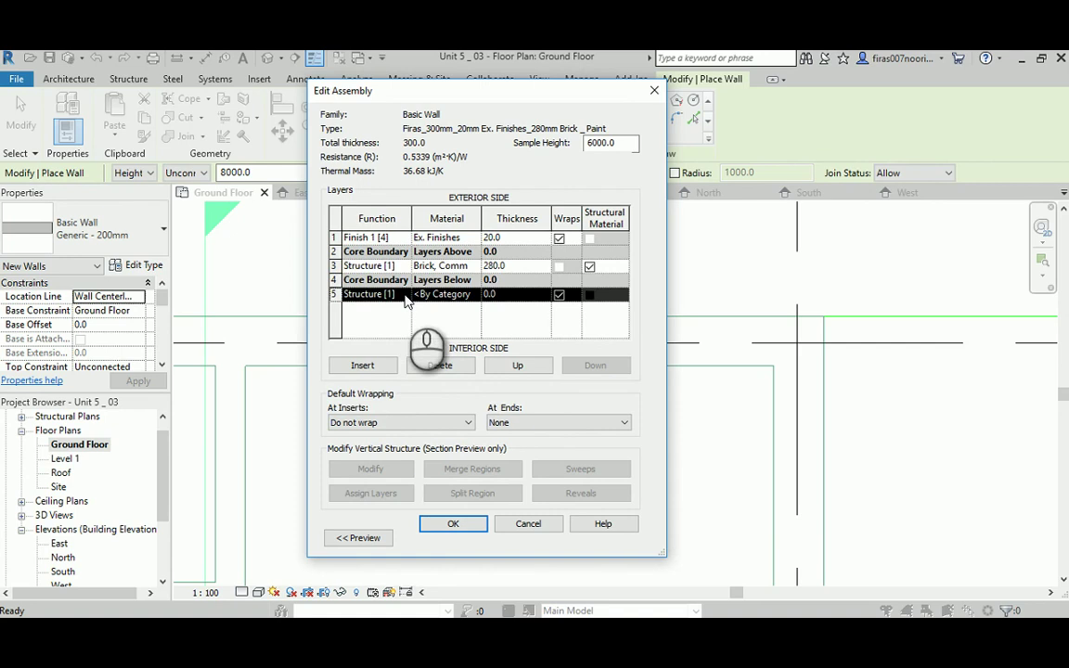
# Step: Make the interior-side layer a Membrane Layer with the Clad - White material, found by searching "paint", and accept the assembly and wall type
pyautogui.click(390, 294)
pyautogui.click(404, 294)
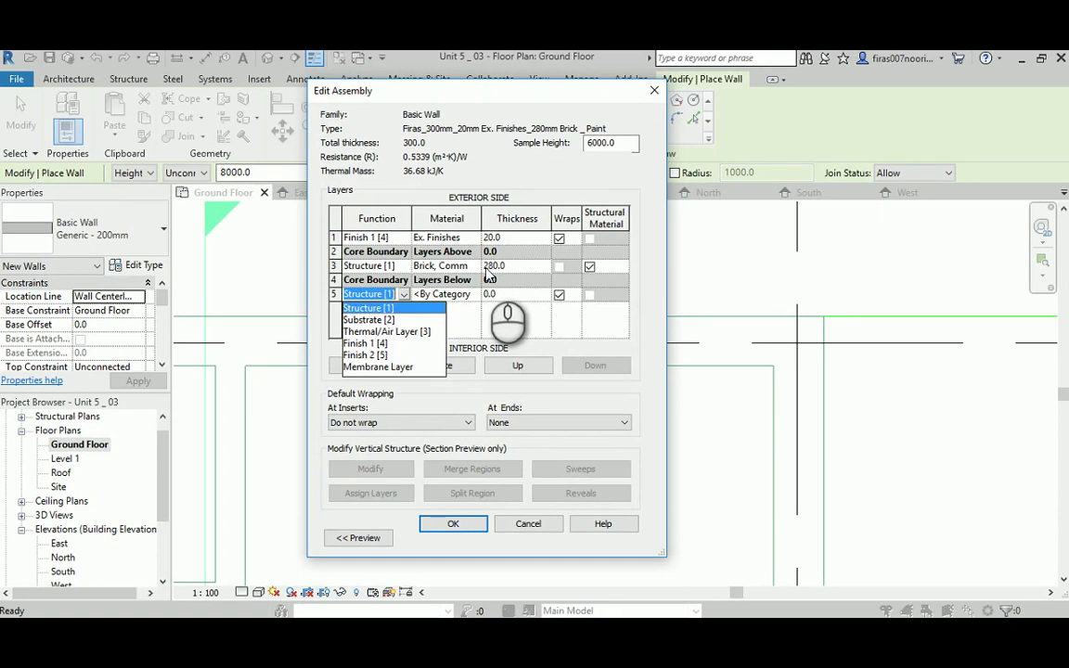
pyautogui.click(376, 367)
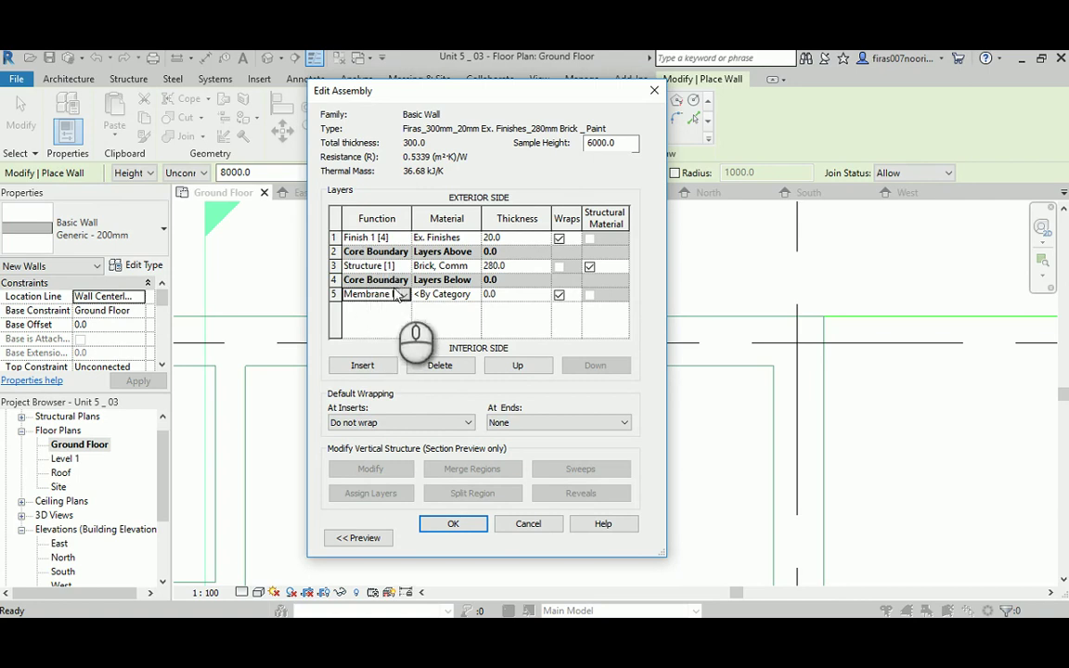
pyautogui.click(469, 295)
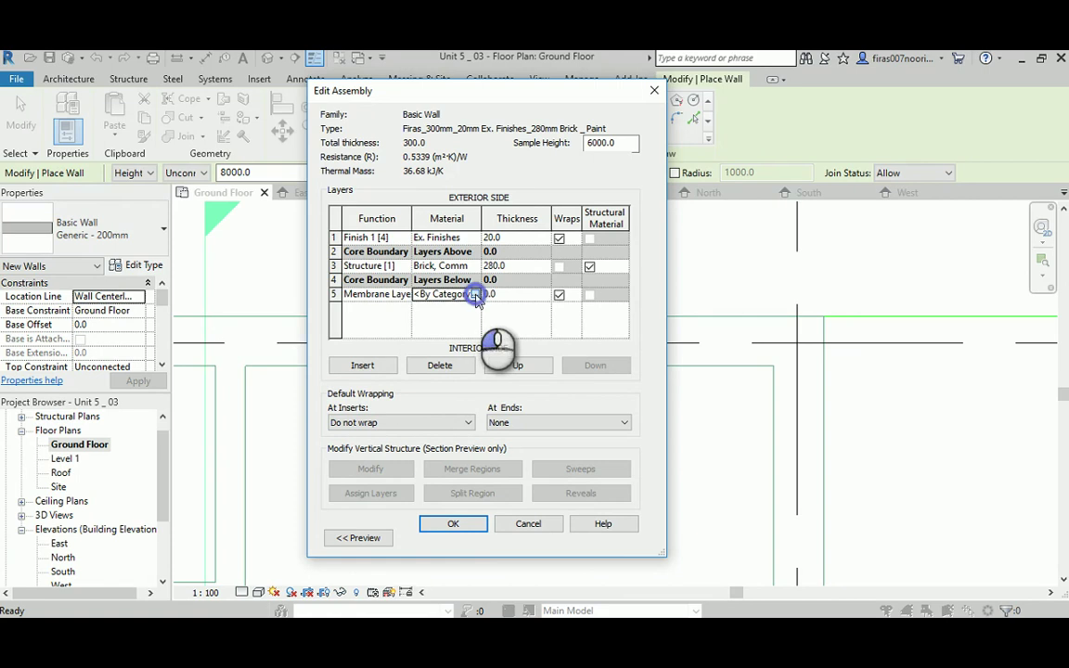
pyautogui.click(474, 295)
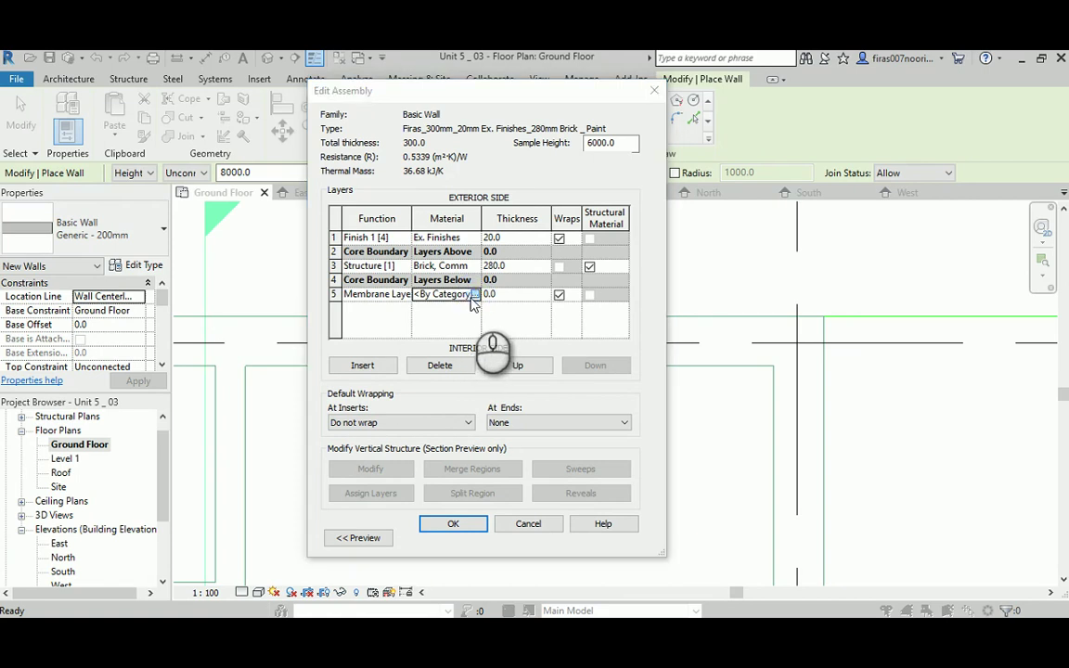
pyautogui.scroll(1, 406, 244)
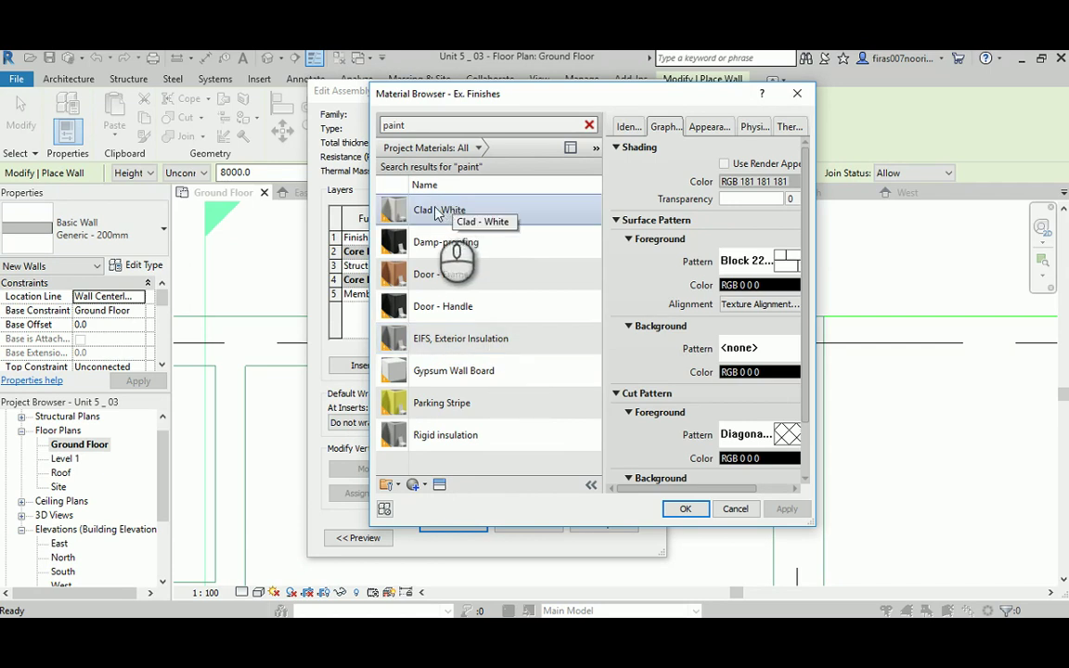
pyautogui.doubleClick(460, 212)
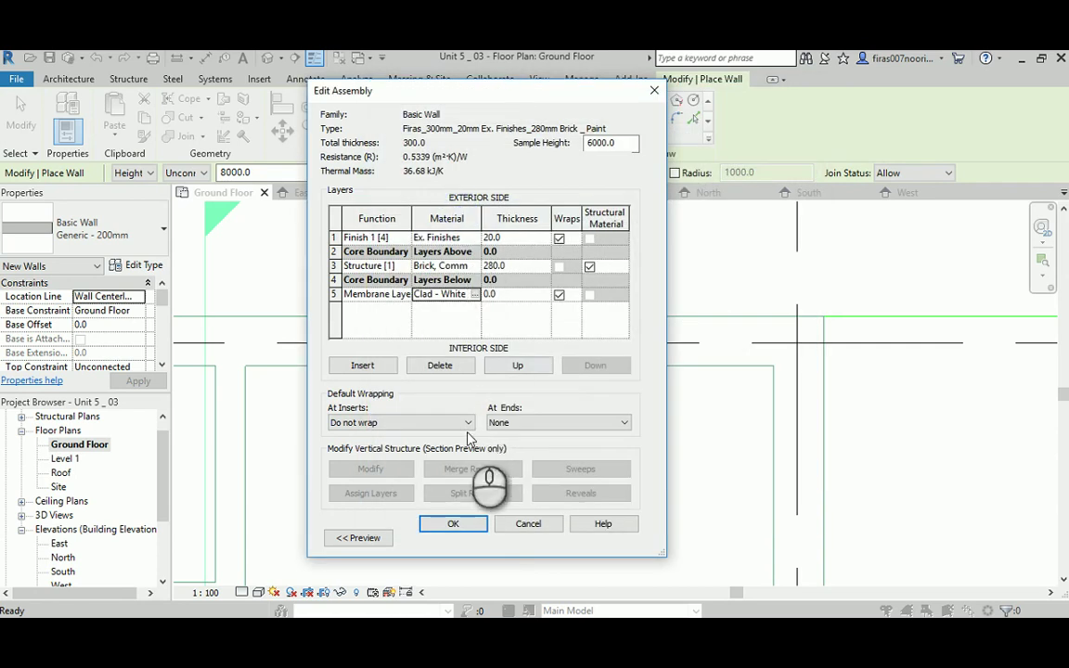
pyautogui.click(464, 525)
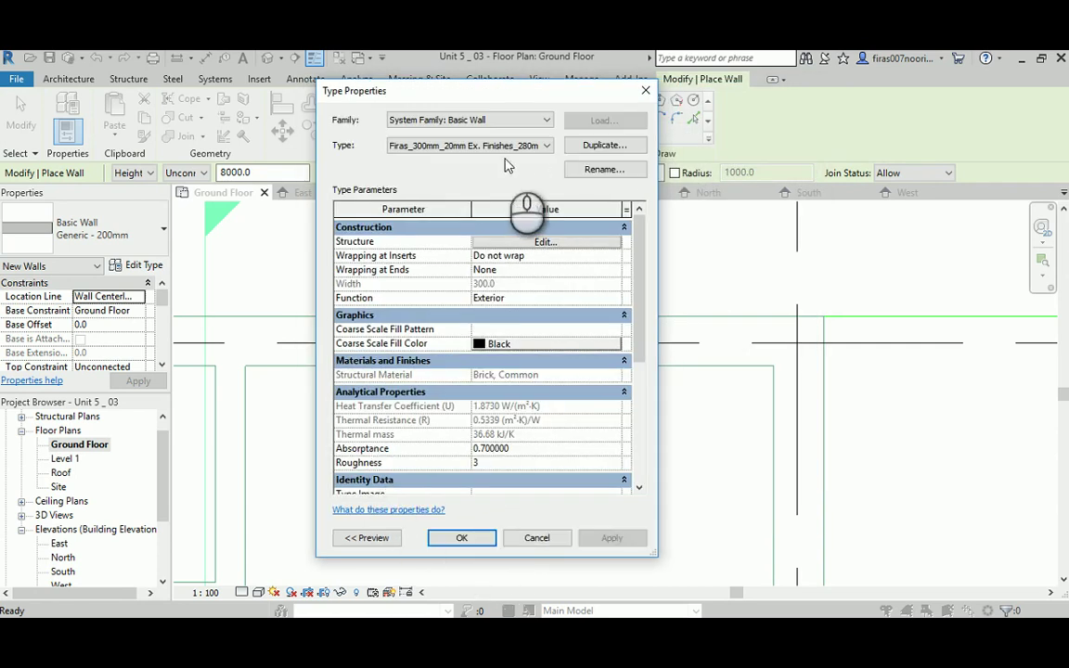
pyautogui.click(461, 539)
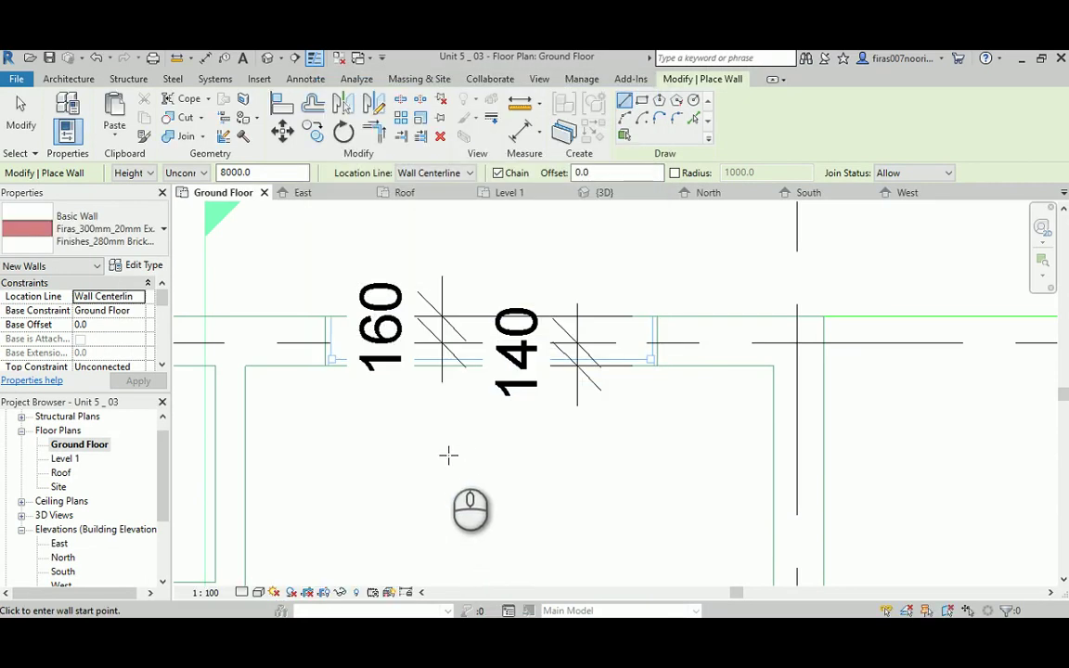
# Step: Set the location line for new walls to Core Centerline
pyautogui.scroll(-2, 502, 411)
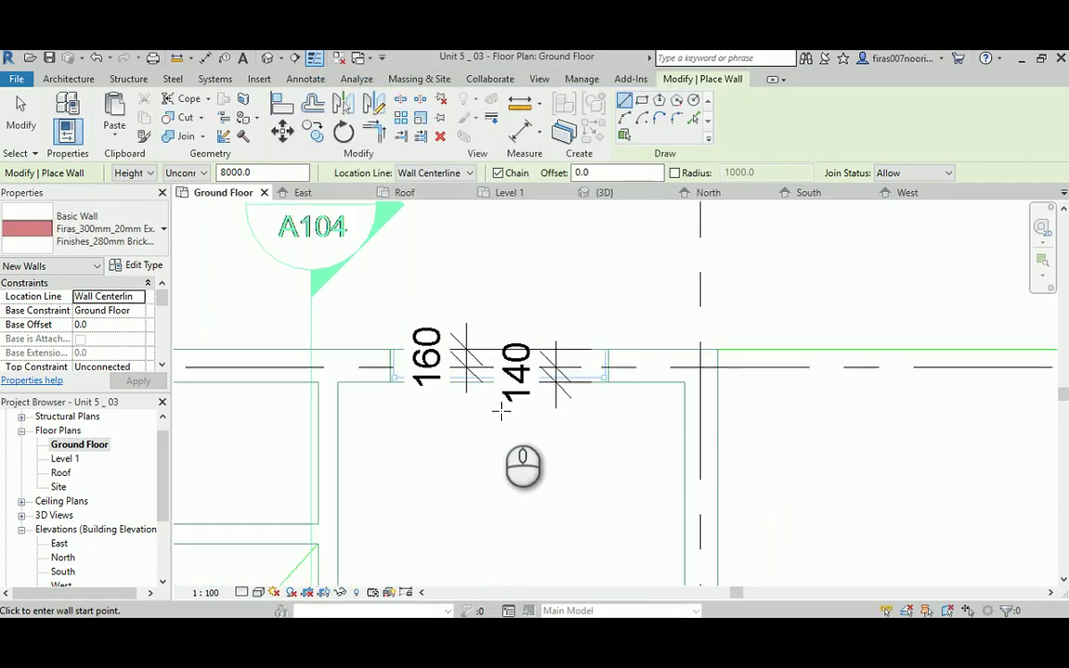
pyautogui.moveTo(176, 359); pyautogui.dragTo(395, 348, button='middle')
pyautogui.scroll(4, 437, 353)
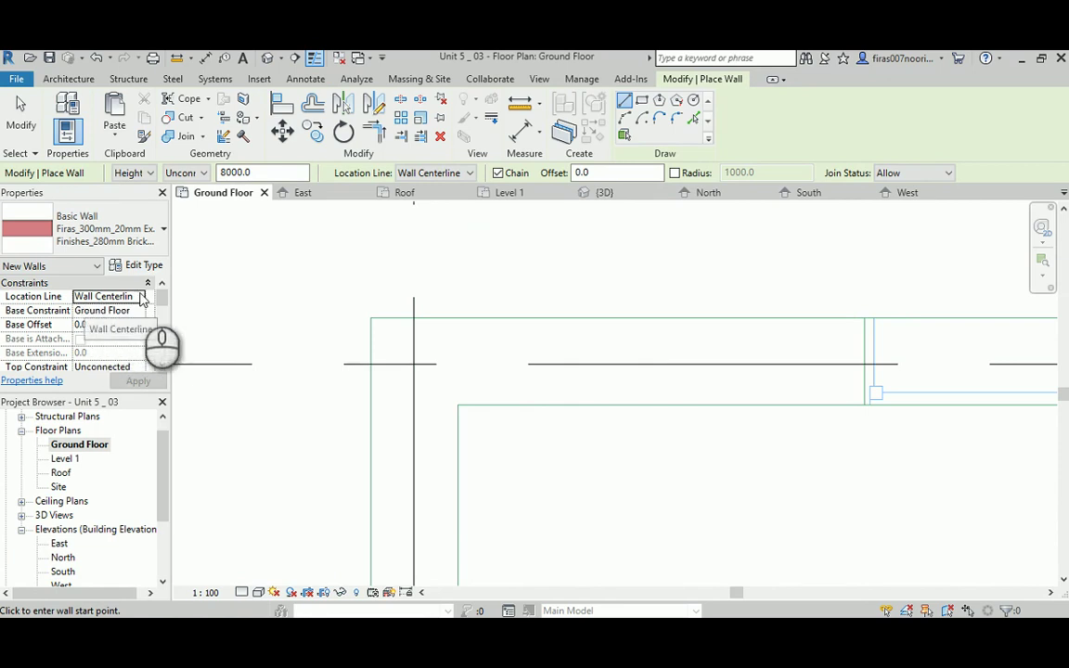
pyautogui.click(139, 298)
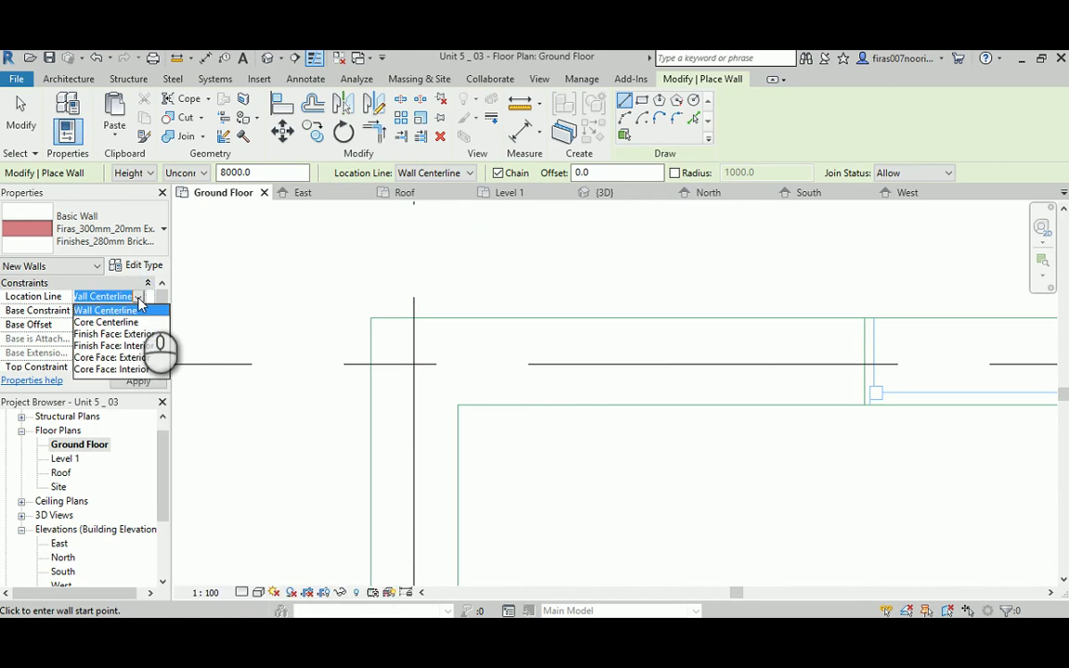
pyautogui.click(83, 322)
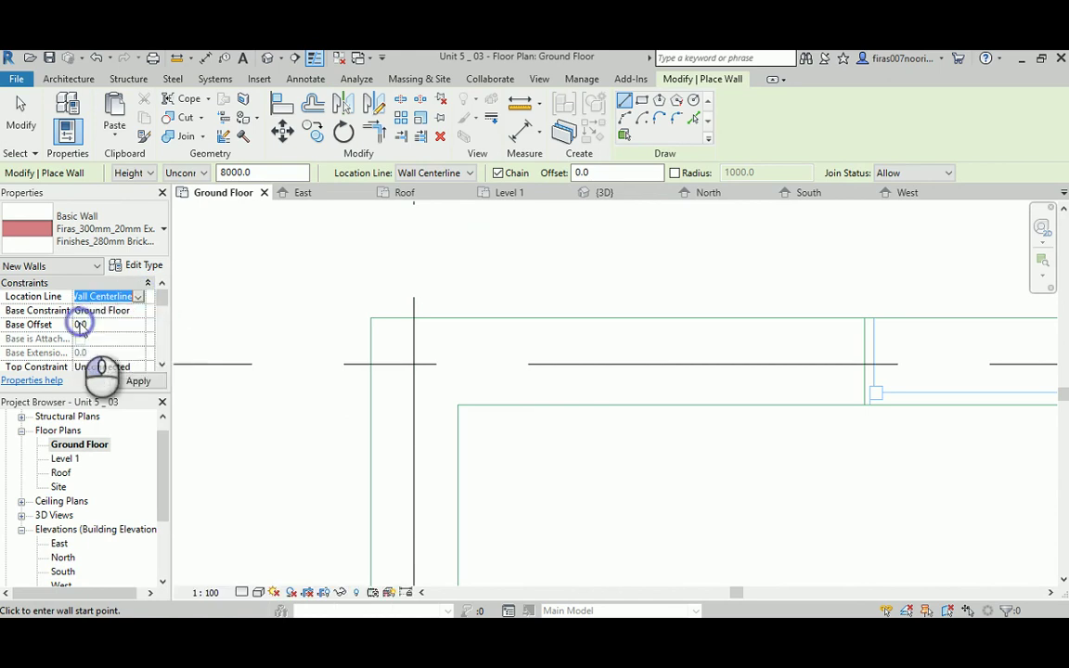
pyautogui.click(414, 363)
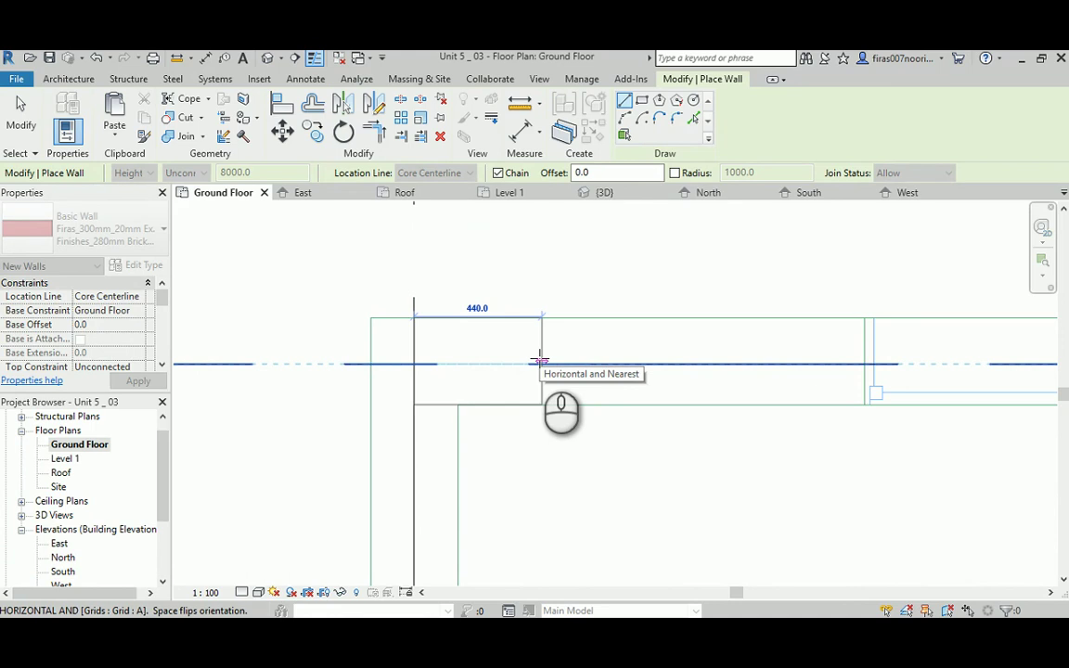
pyautogui.rightClick(553, 272)
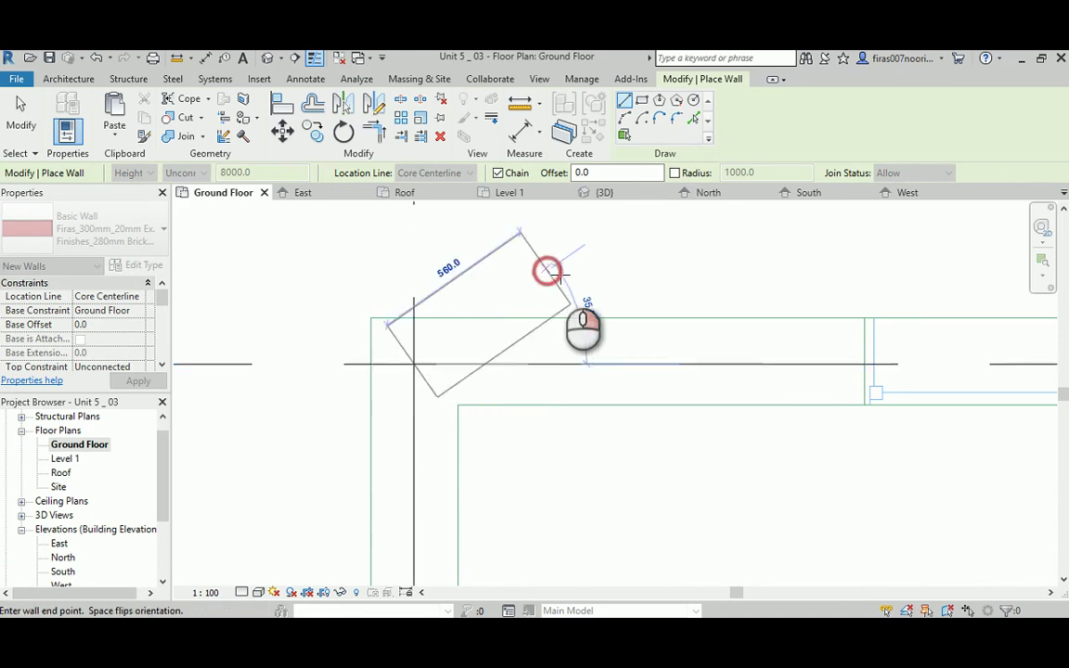
pyautogui.click(571, 281)
# Step: Set the Ground Floor plan's detail level to Fine
pyautogui.click(259, 592)
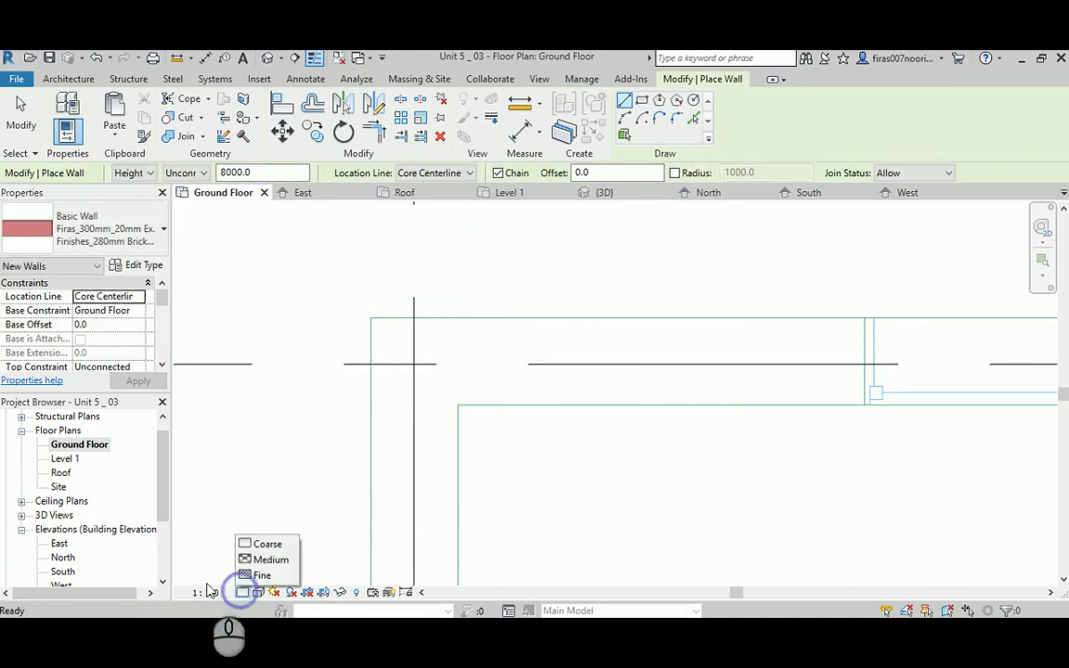
pyautogui.click(259, 576)
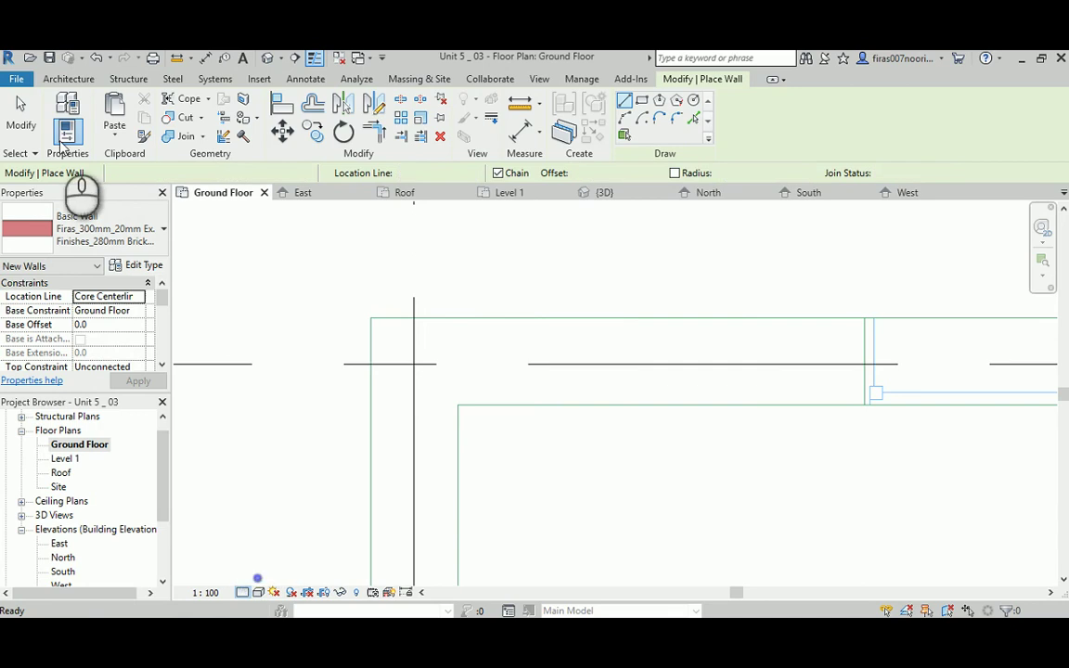
# Step: Draw an exterior wall along grid A from its intersection with grid 1 to grid 4
pyautogui.click(67, 79)
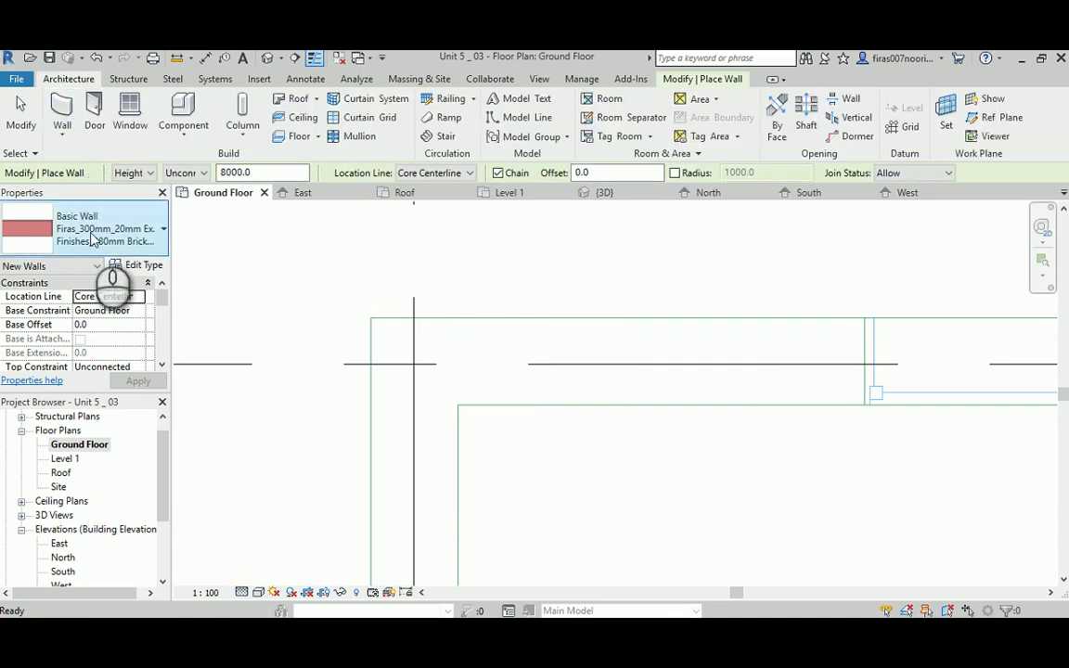
pyautogui.click(413, 364)
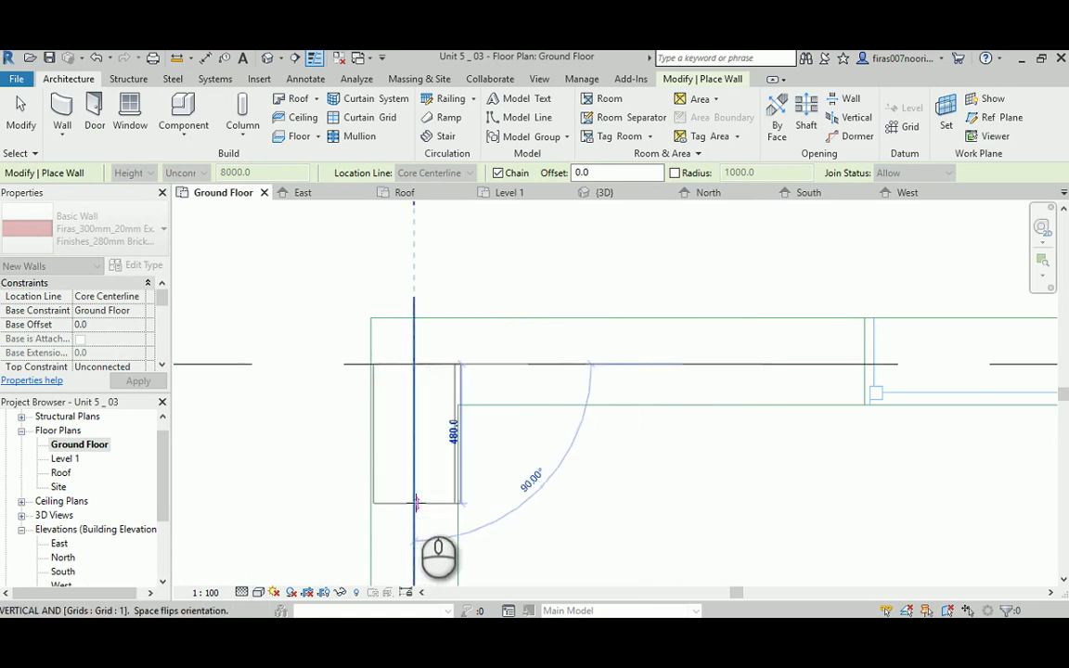
pyautogui.moveTo(618, 361); pyautogui.dragTo(501, 358, button='middle')
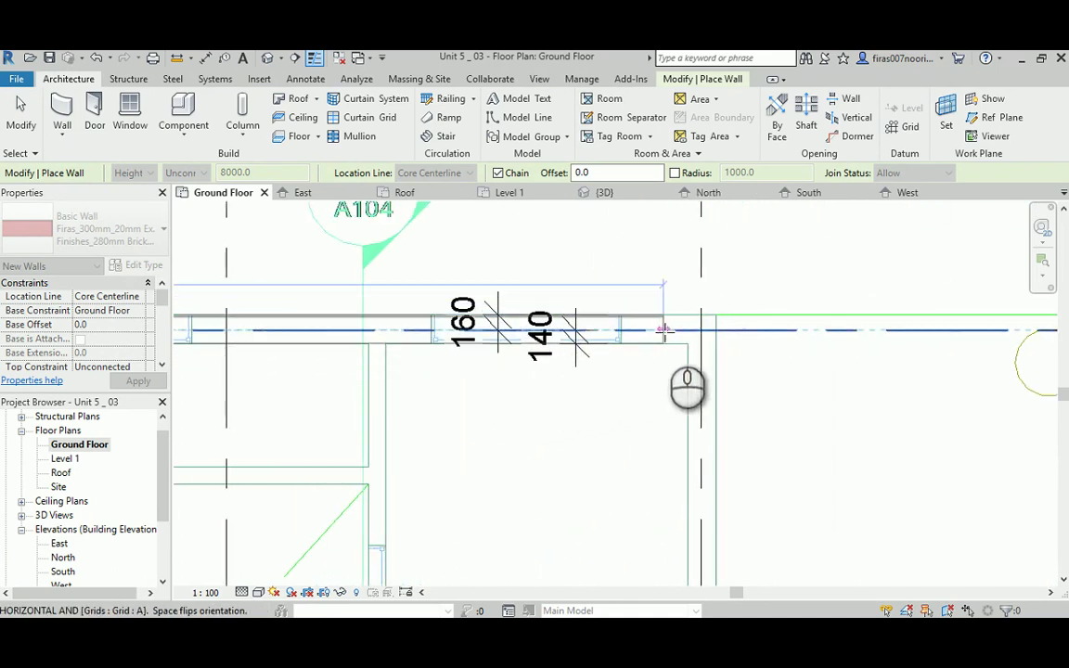
pyautogui.click(702, 330)
pyautogui.scroll(2, 702, 330)
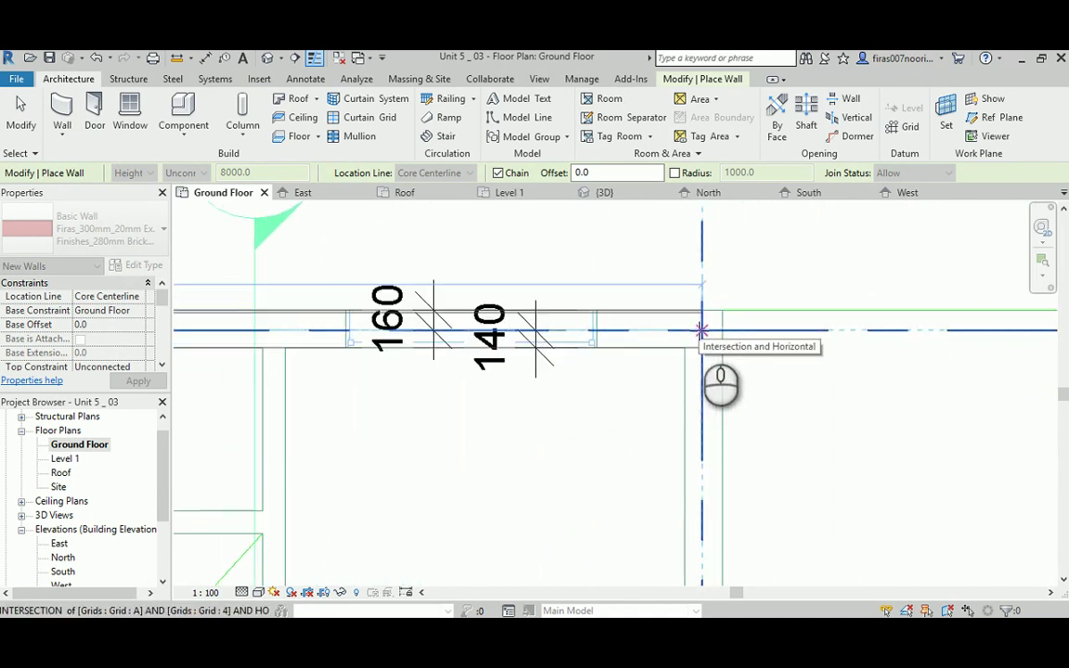
# Step: Continue the wall chain along grid 4 to grid B, turning along grid B to grid 5
pyautogui.moveTo(685, 433); pyautogui.dragTo(661, 420, button='middle')
pyautogui.scroll(-3, 661, 419)
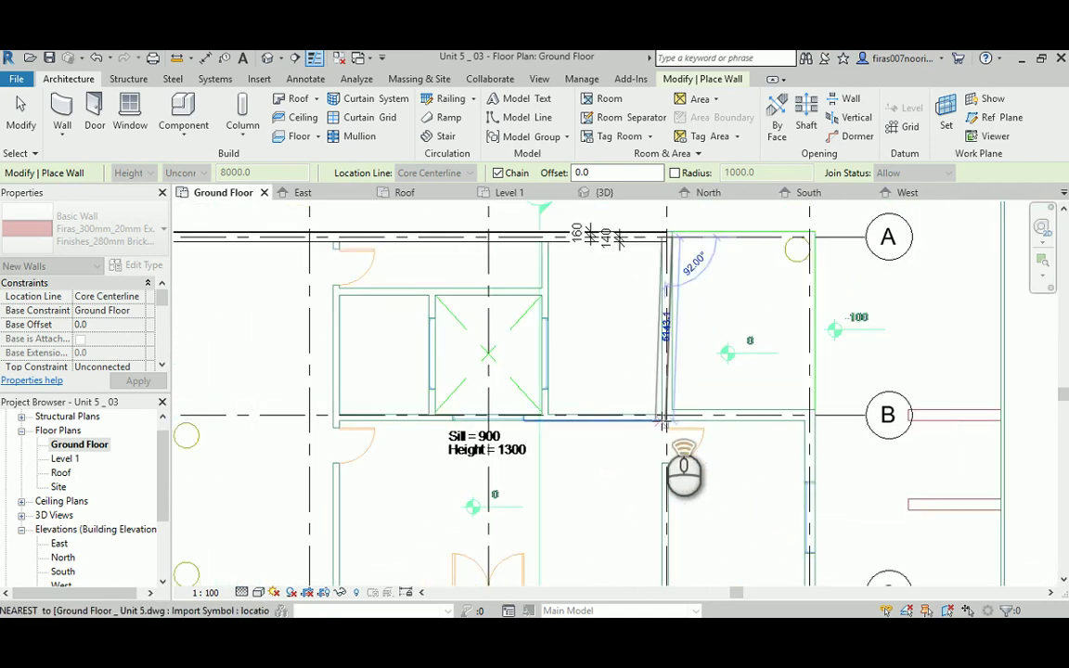
pyautogui.scroll(4, 663, 413)
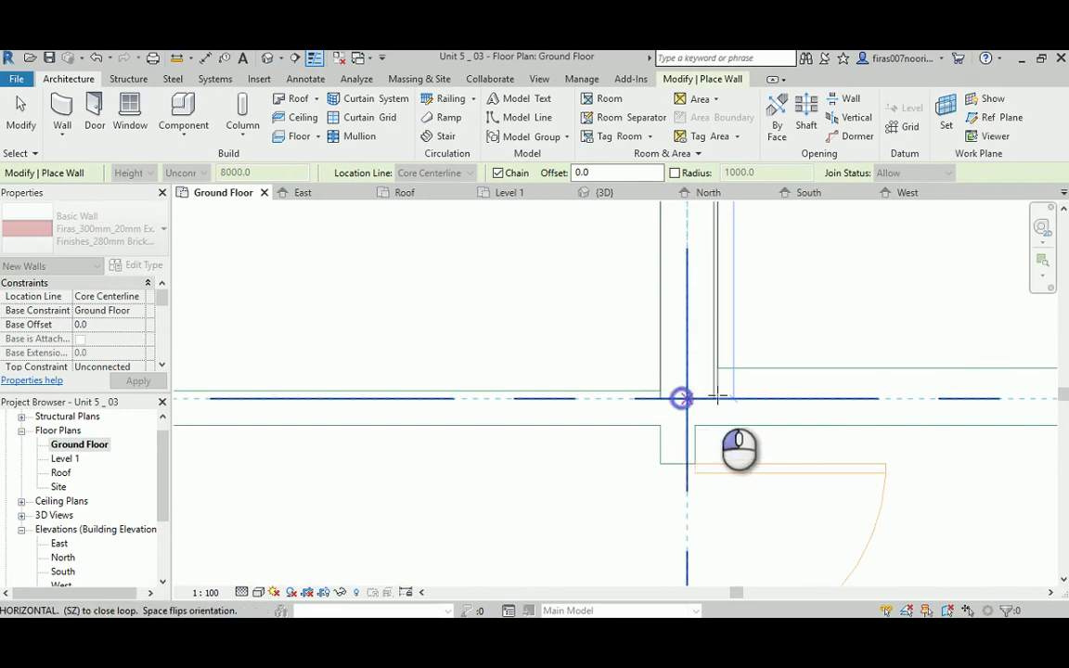
pyautogui.moveTo(680, 397); pyautogui.dragTo(568, 390, button='middle')
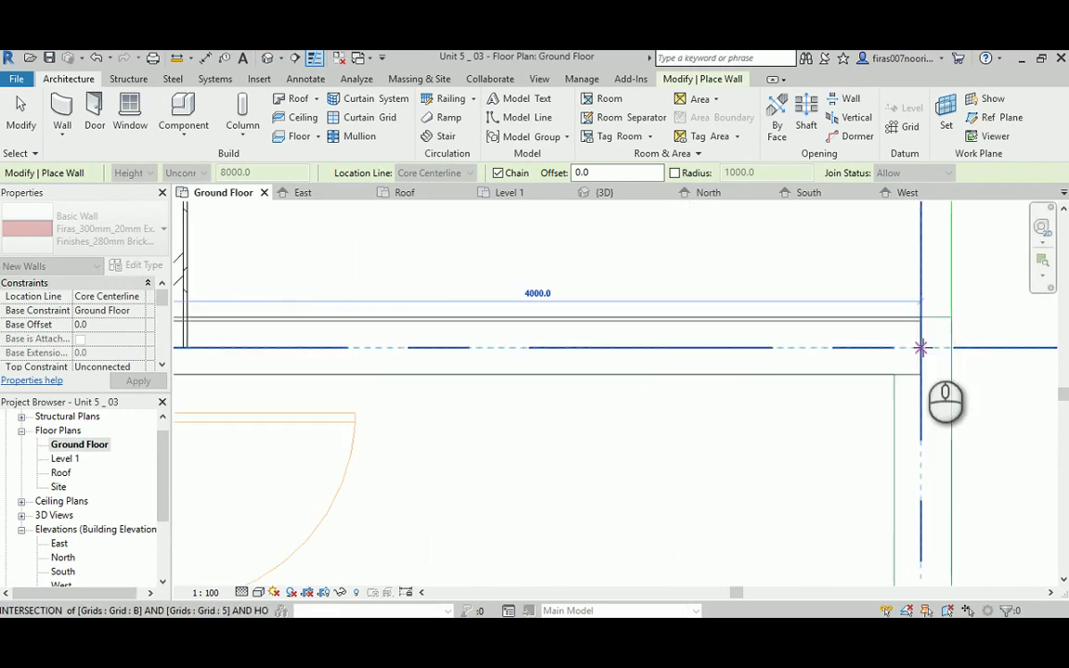
pyautogui.scroll(2, 907, 358)
pyautogui.scroll(-3, 914, 363)
# Step: Continue the wall chain along grid 5 to grid C, turning along grid C to grid 1
pyautogui.moveTo(913, 423); pyautogui.dragTo(879, 221, button='middle')
pyautogui.scroll(3, 904, 386)
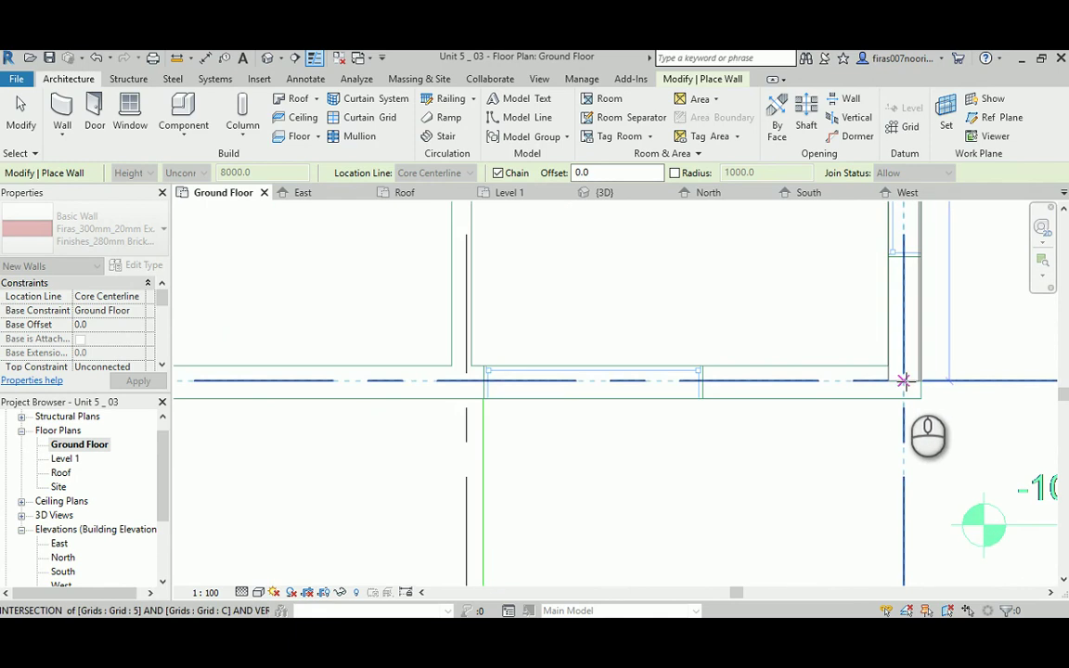
pyautogui.moveTo(647, 365); pyautogui.dragTo(589, 418, button='middle')
pyautogui.scroll(2, 467, 430)
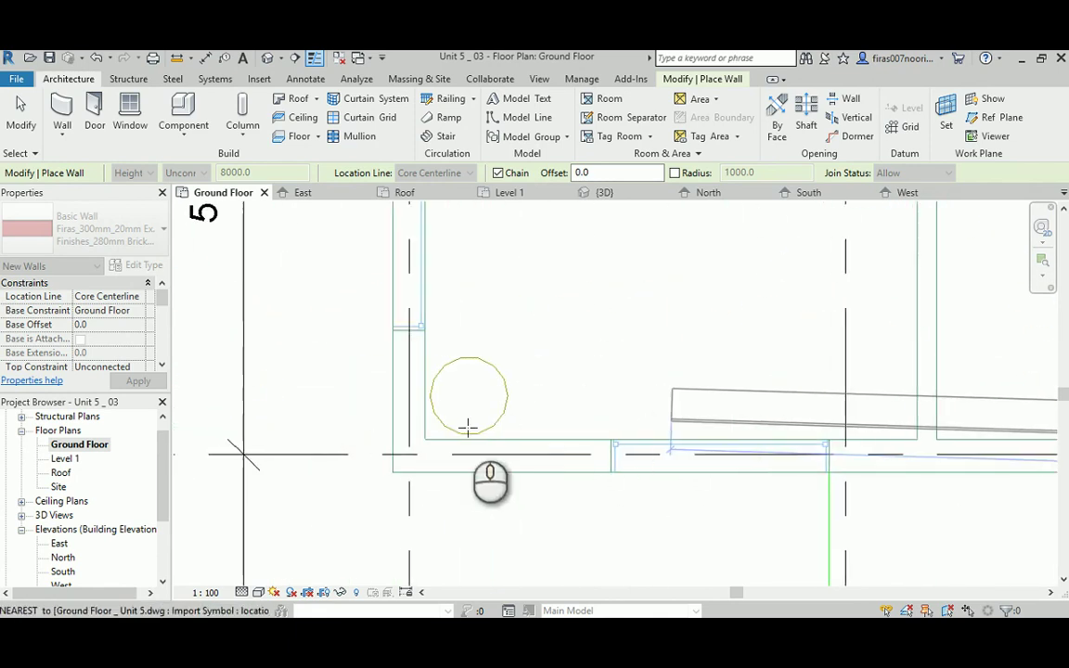
pyautogui.click(409, 453)
# Step: Close the exterior wall loop along grid 1 back to grid A and end the wall command
pyautogui.moveTo(465, 263); pyautogui.dragTo(411, 488, button='middle')
pyautogui.scroll(2, 404, 469)
pyautogui.scroll(-2, 371, 427)
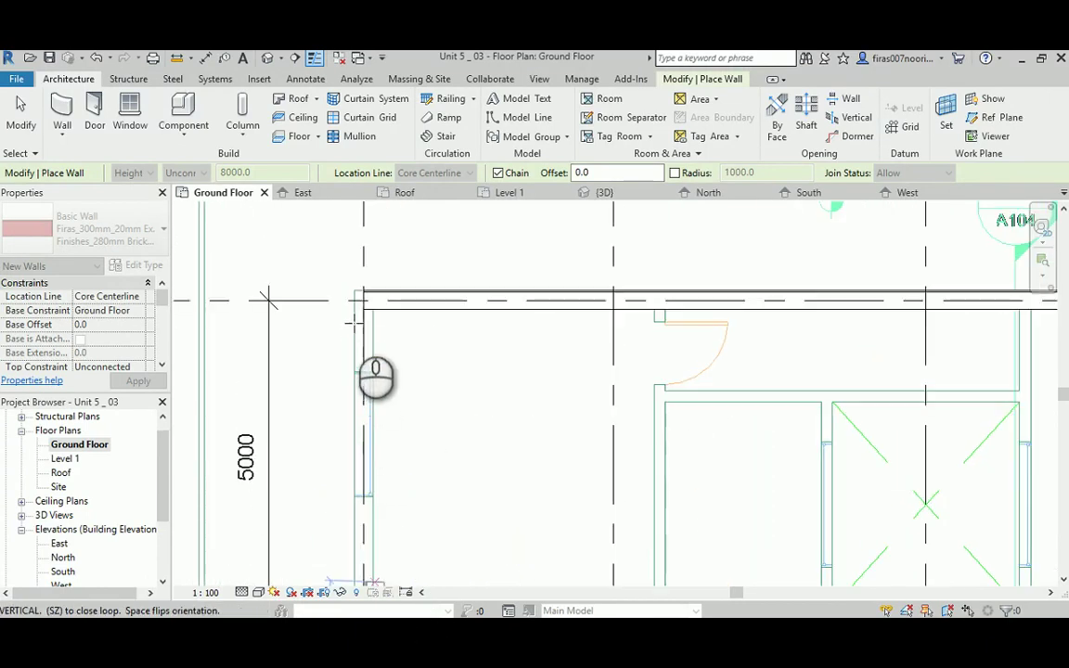
pyautogui.scroll(1, 364, 311)
pyautogui.click(370, 279)
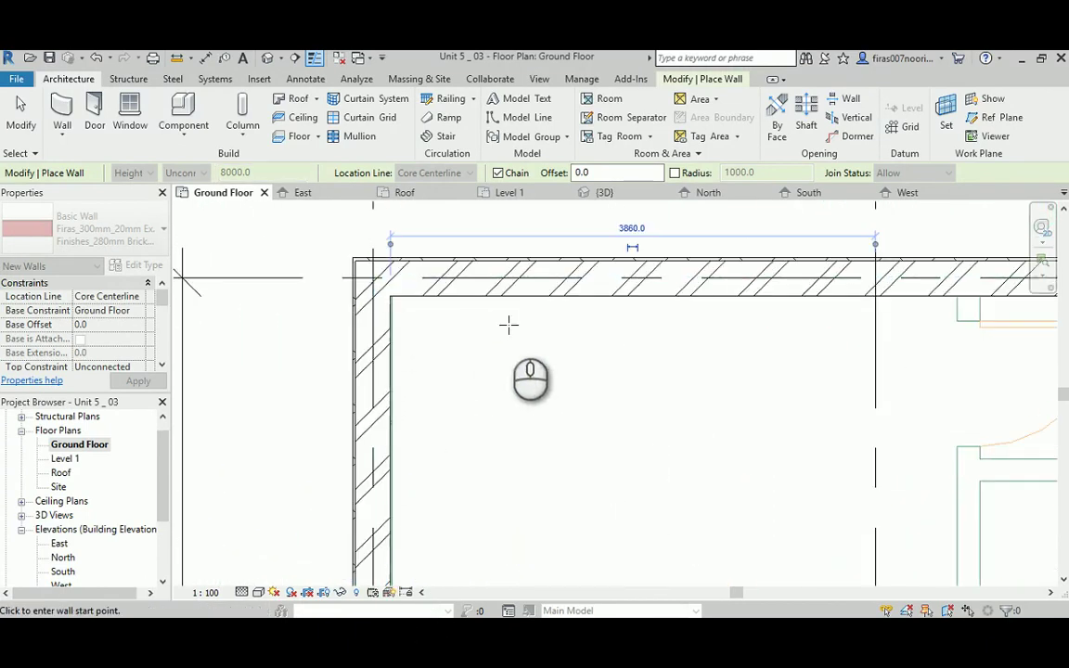
pyautogui.rightClick(508, 324)
pyautogui.click(535, 336)
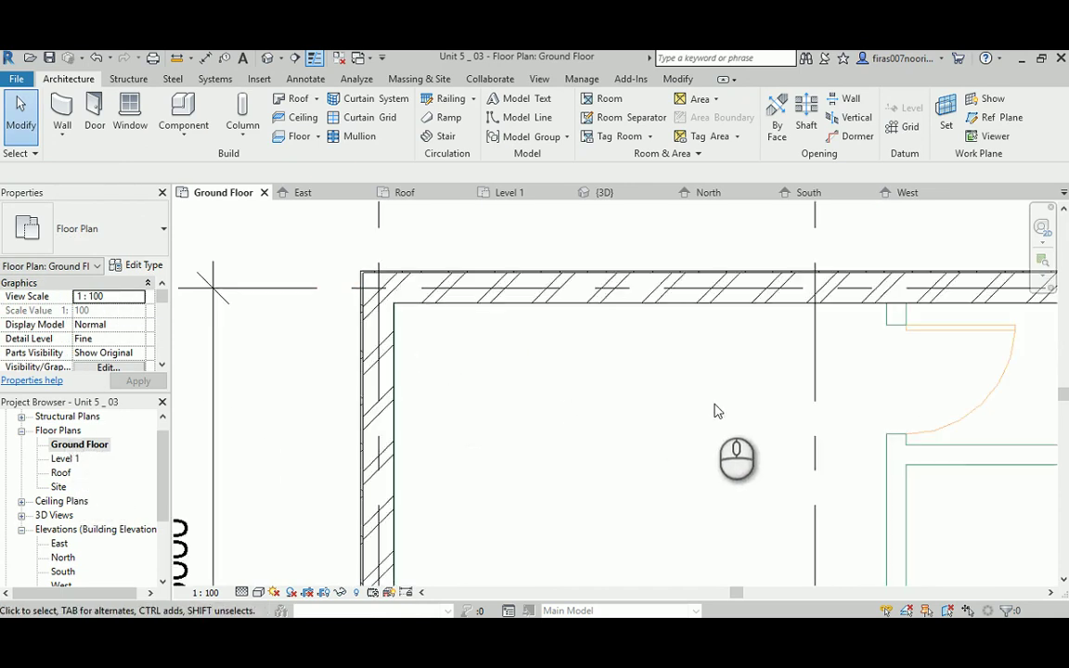
# Step: Select the exterior wall on grid A and review its base and top constraint properties
pyautogui.moveTo(718, 399); pyautogui.dragTo(439, 404, button='middle')
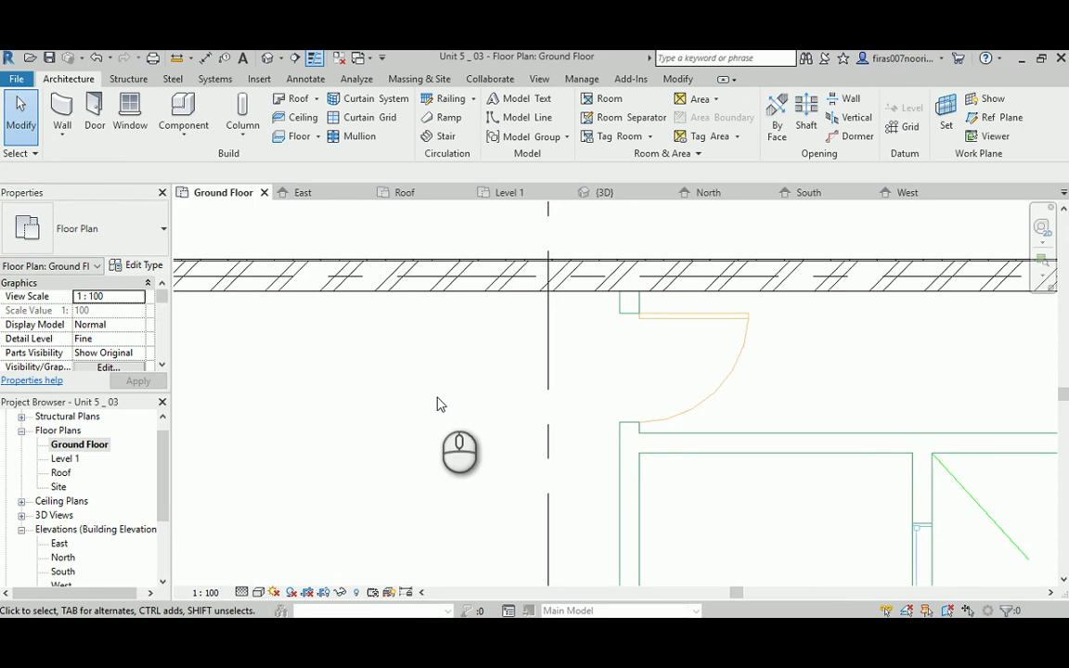
pyautogui.click(363, 291)
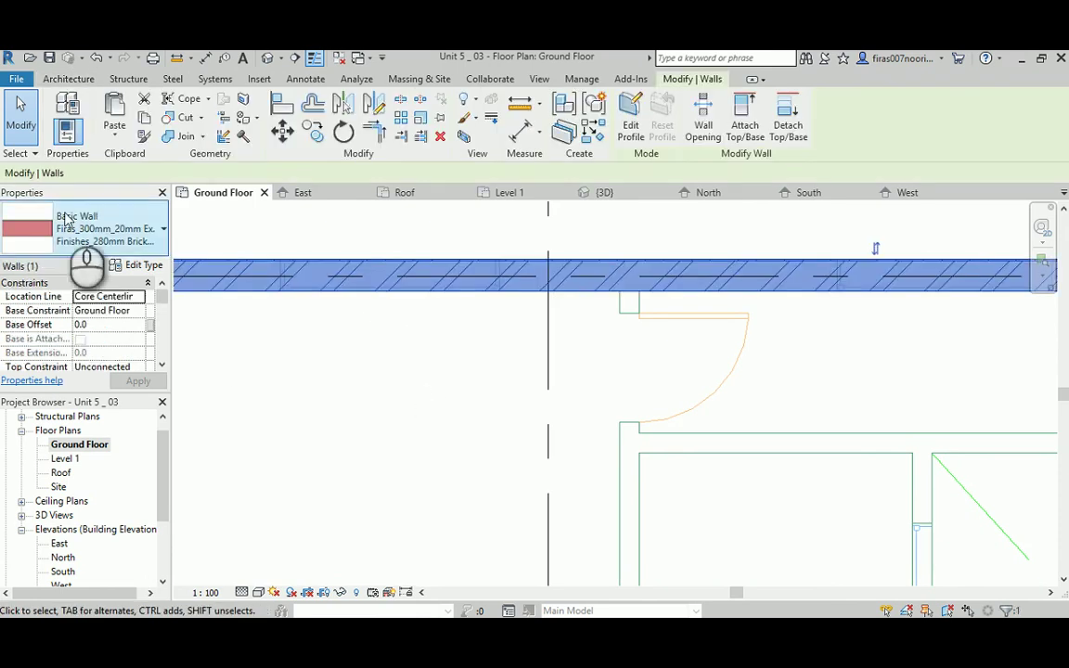
pyautogui.click(162, 365)
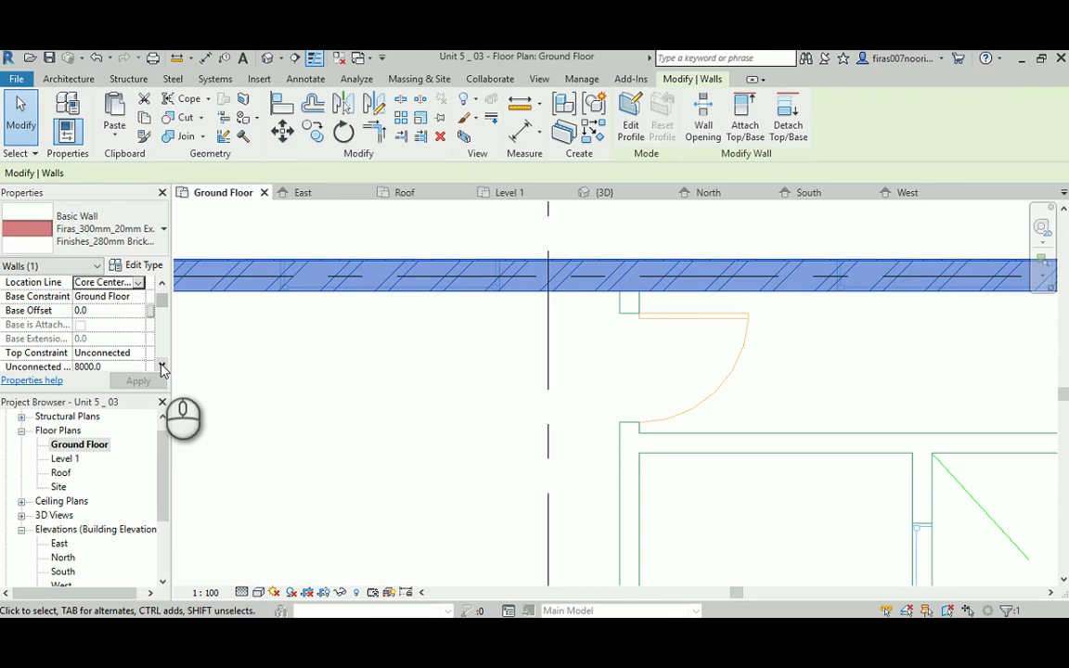
pyautogui.moveTo(30, 304)
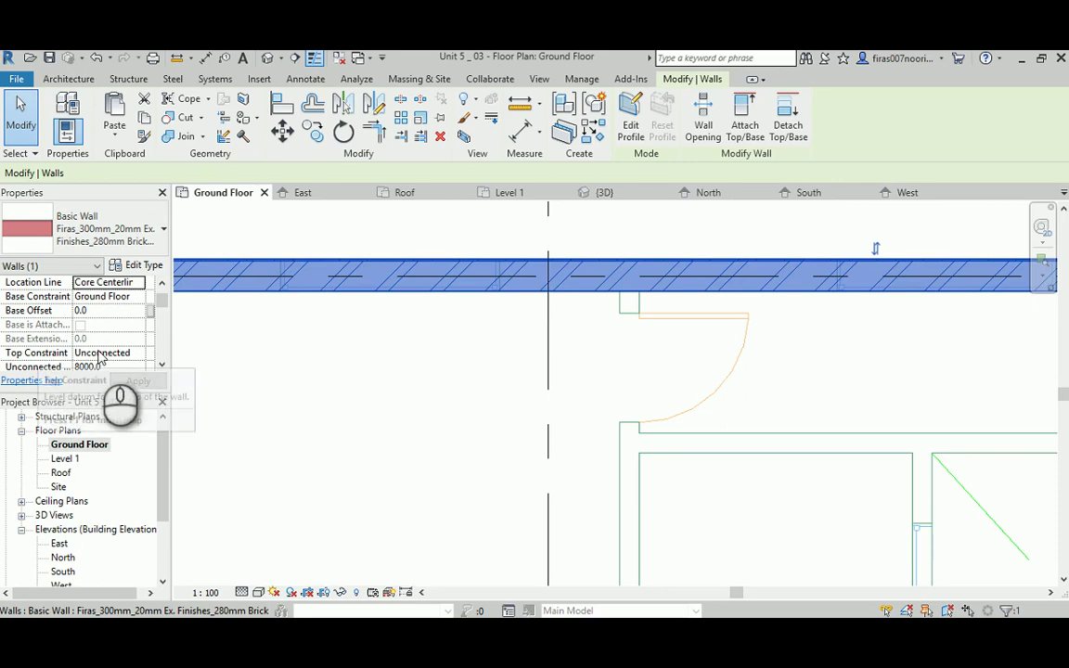
# Step: Open the East elevation and examine how high the exterior walls reach relative to the levels
pyautogui.doubleClick(59, 544)
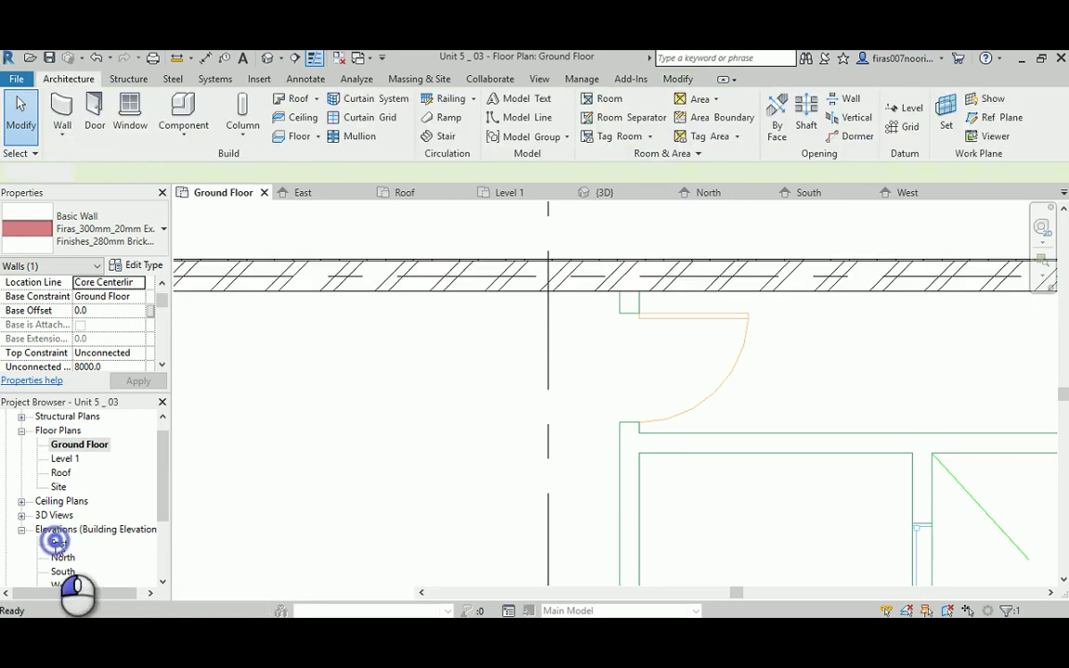
pyautogui.click(603, 446)
pyautogui.scroll(1, 796, 499)
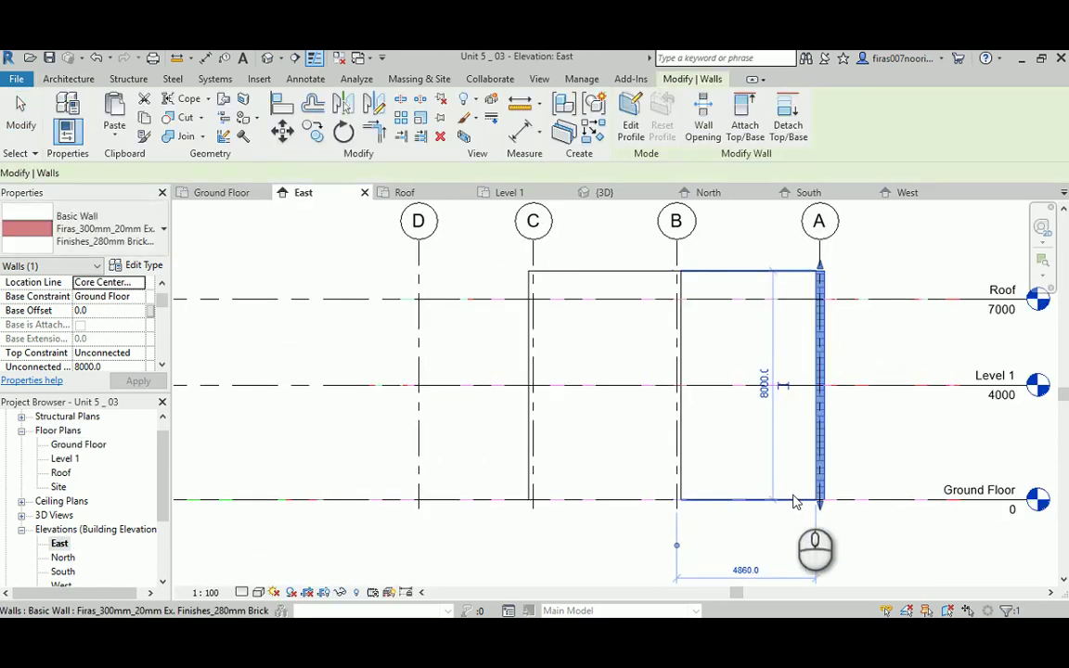
pyautogui.click(748, 526)
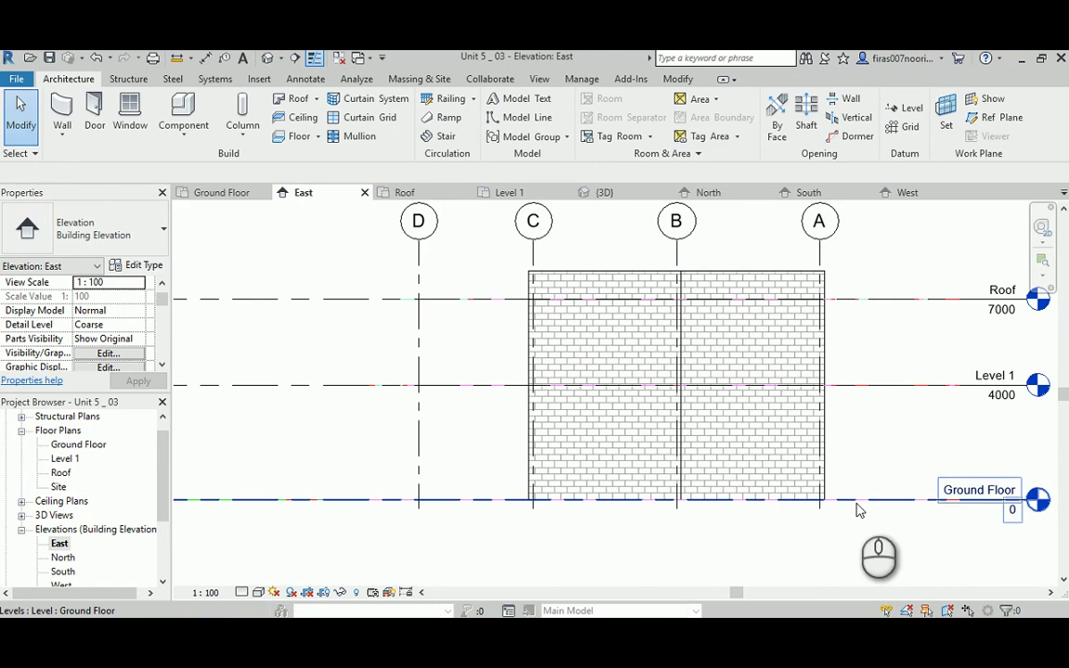
pyautogui.moveTo(838, 521); pyautogui.dragTo(771, 523, button='middle')
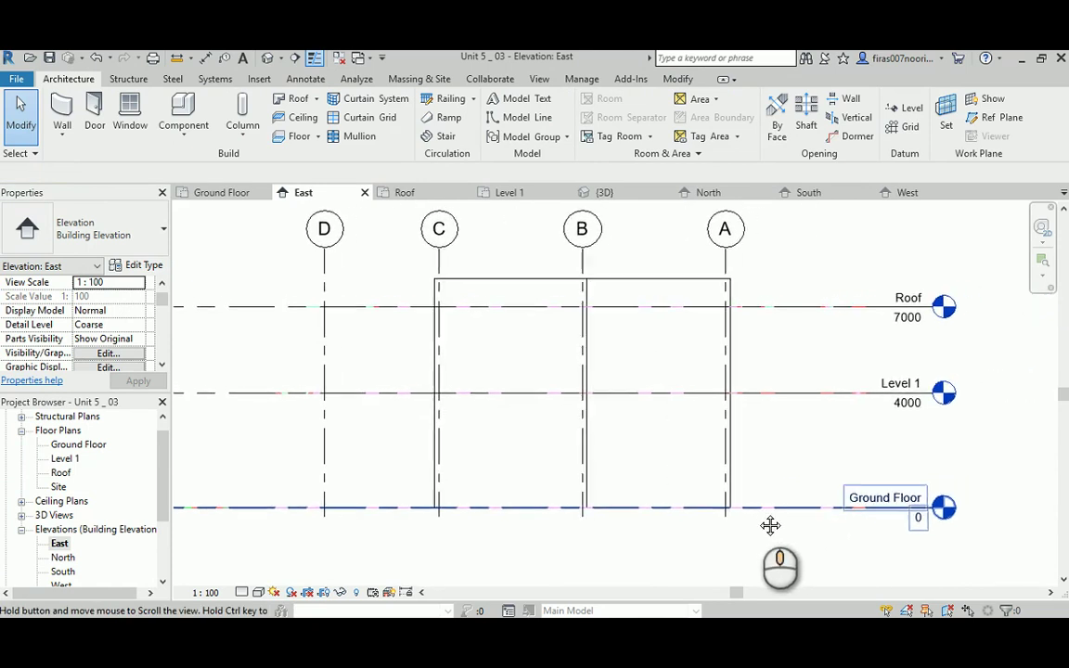
# Step: Set the unconnected height of the wall between grids A and B to 4000 in the East elevation
pyautogui.click(682, 283)
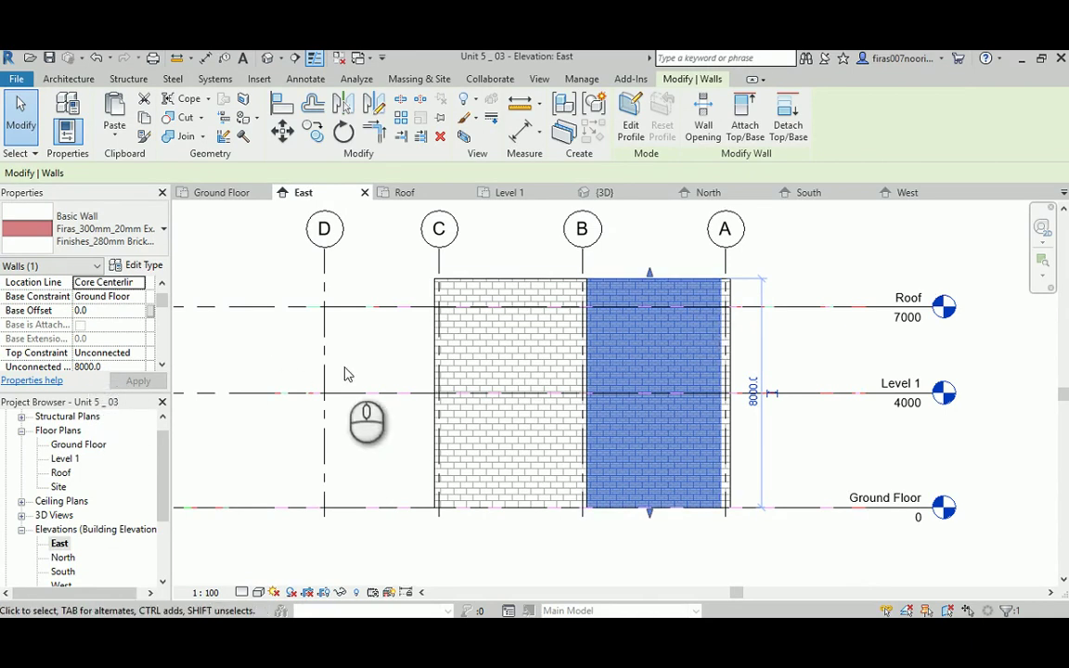
pyautogui.click(105, 367)
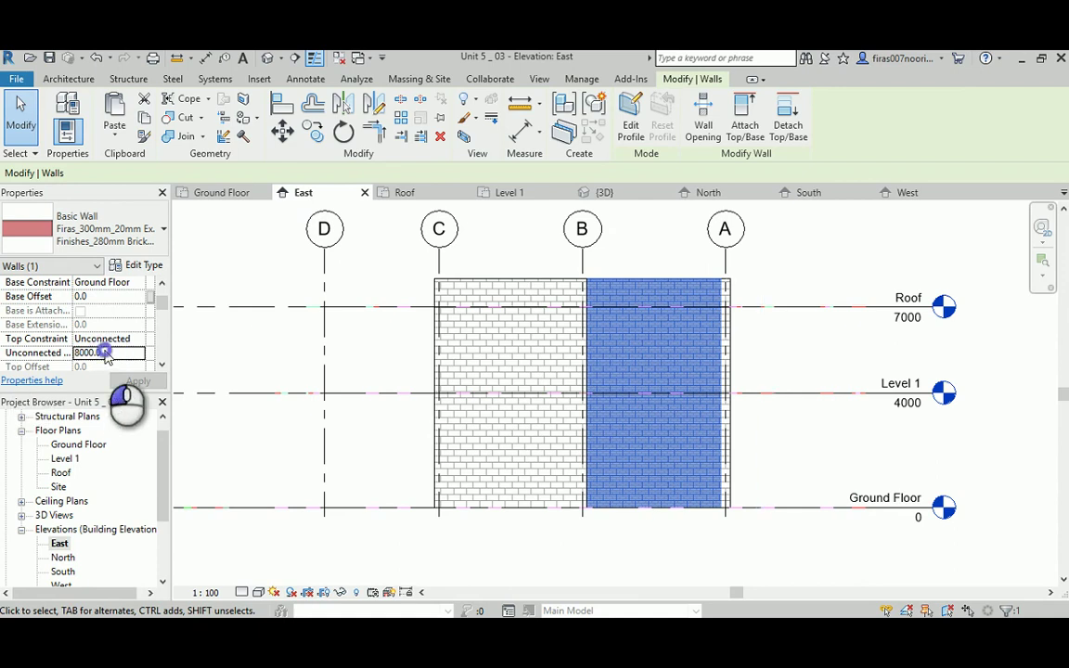
pyautogui.doubleClick(82, 353)
pyautogui.write('4')
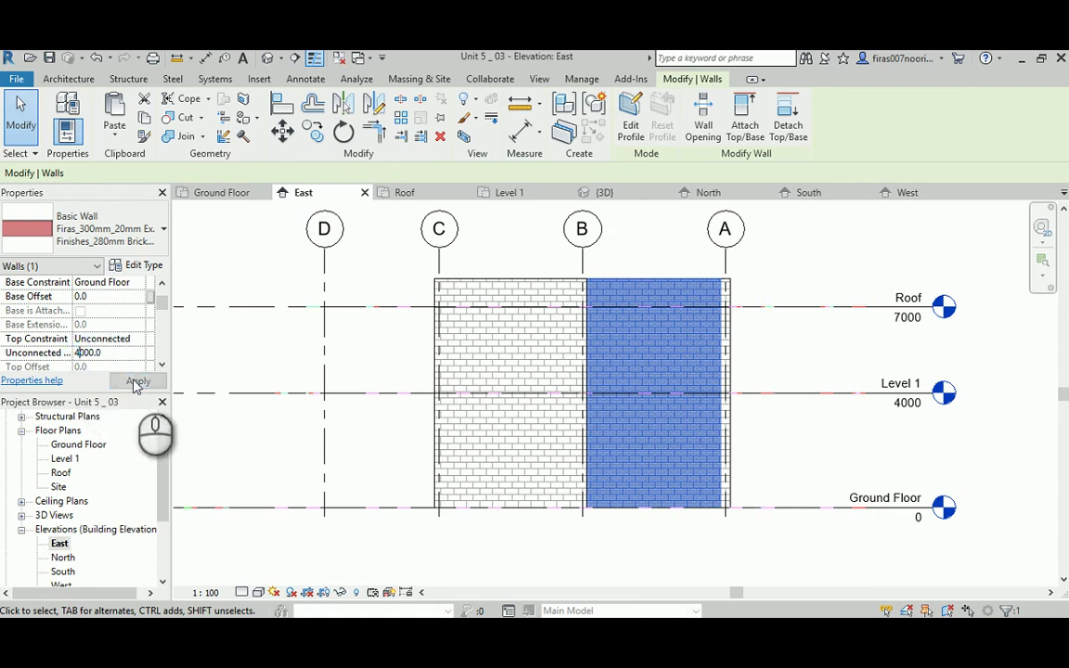
pyautogui.click(135, 382)
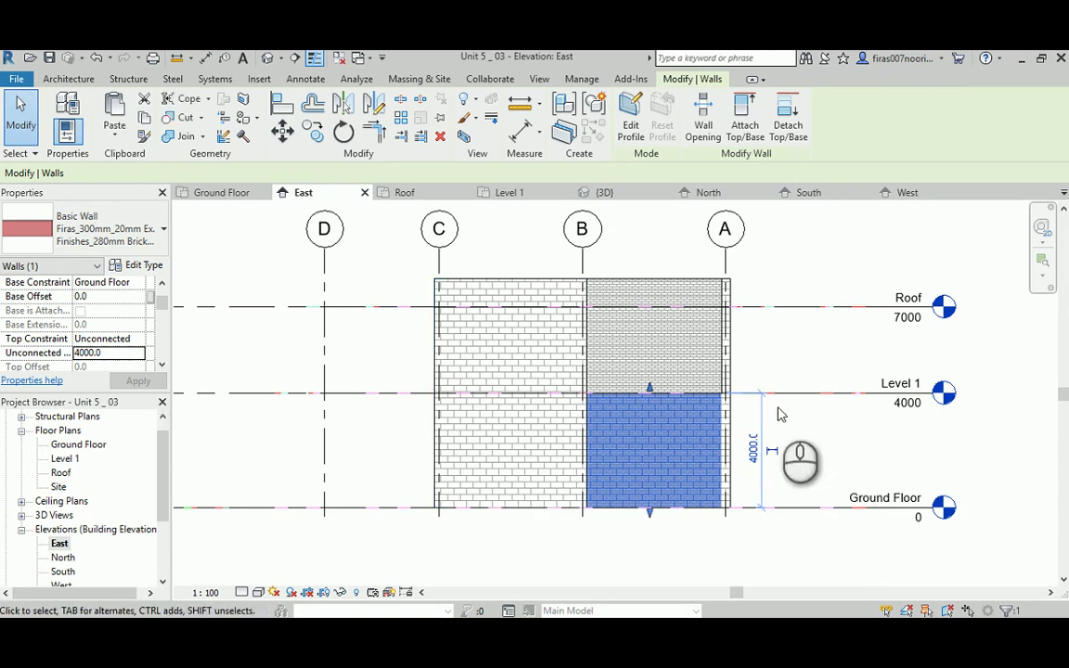
pyautogui.click(826, 417)
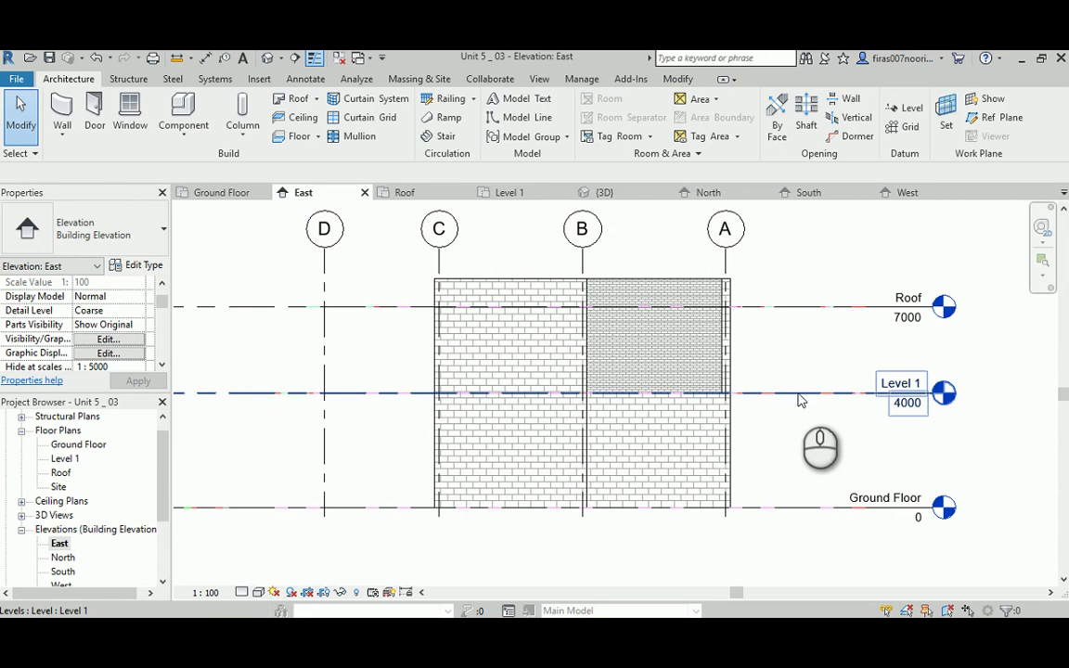
# Step: Move the Level 1 line up to about 4900 and the Ground Floor line up to about 1300
pyautogui.click(796, 393)
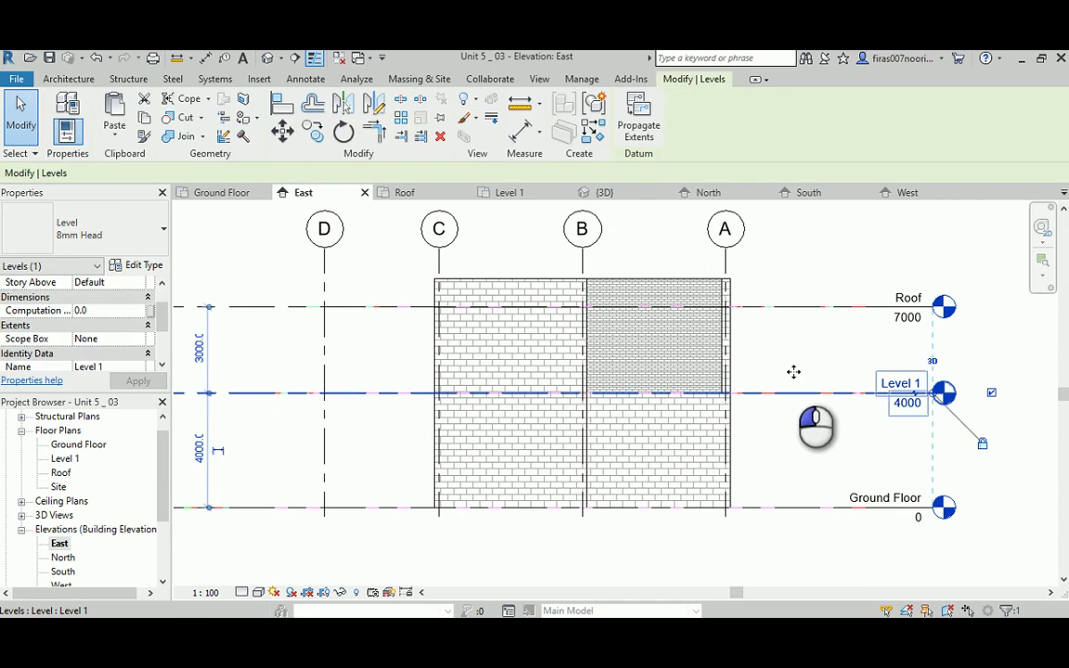
pyautogui.moveTo(794, 372); pyautogui.dragTo(795, 367)
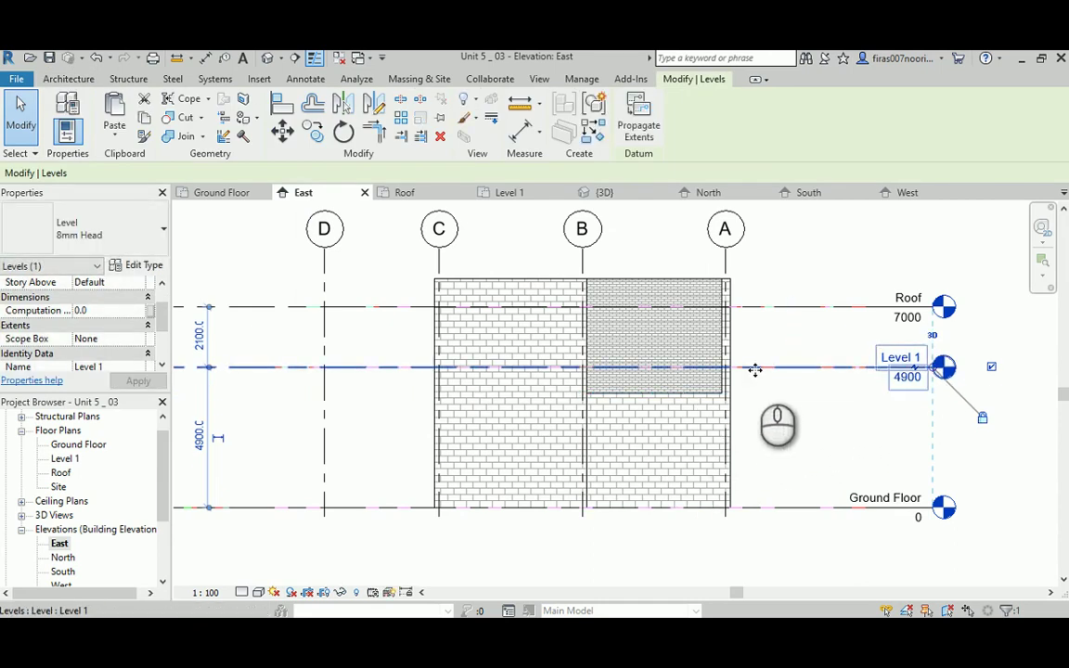
pyautogui.click(759, 439)
pyautogui.click(774, 507)
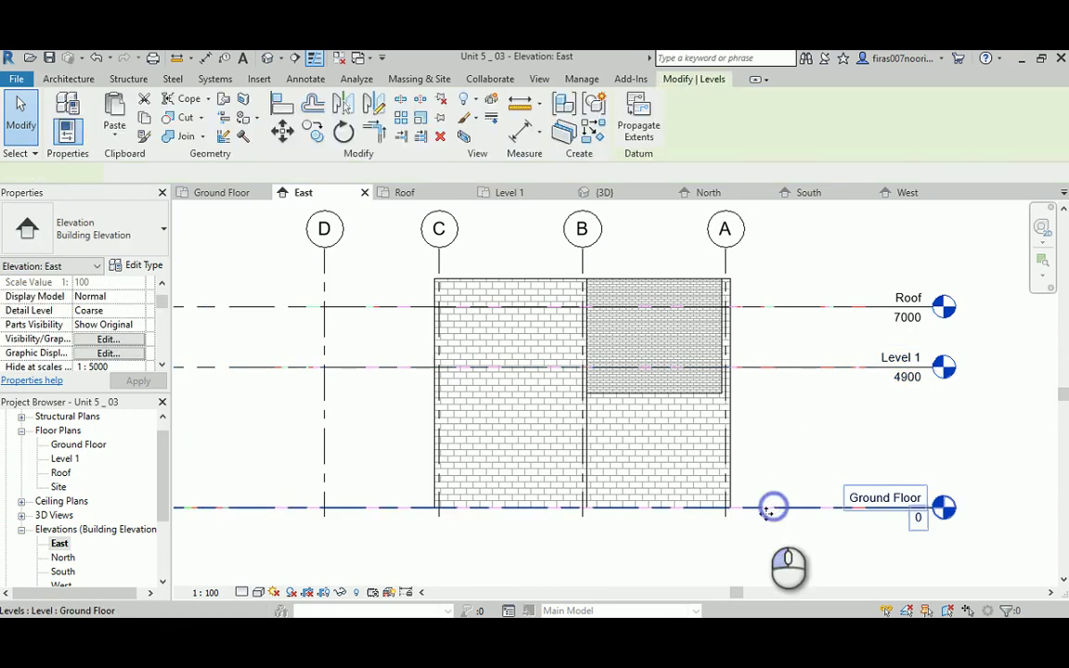
pyautogui.moveTo(783, 496); pyautogui.dragTo(785, 473)
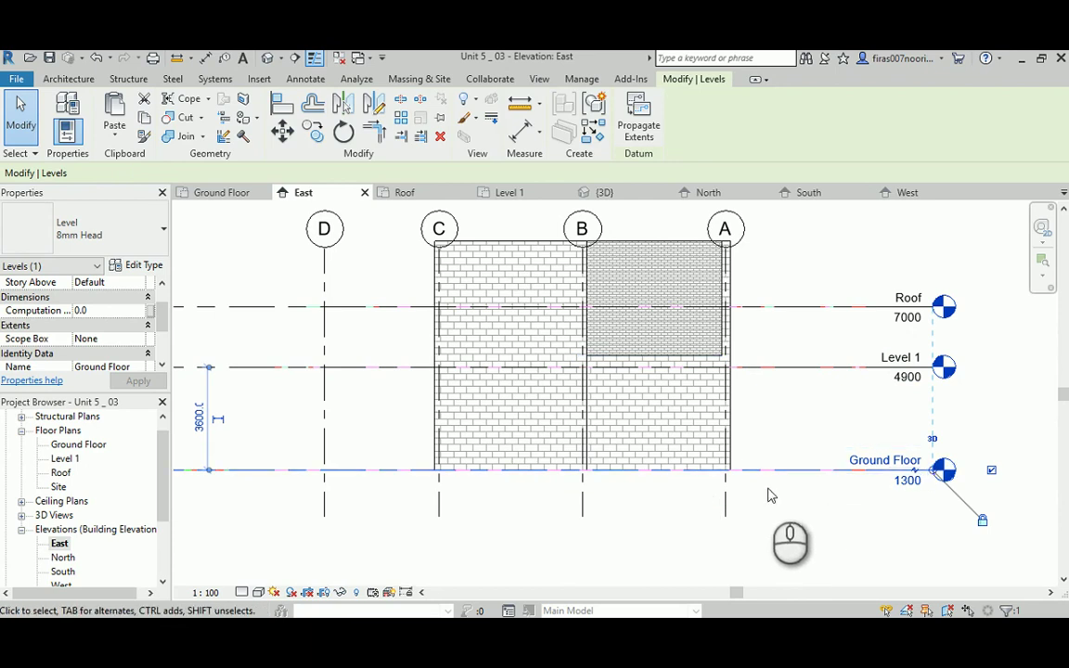
# Step: Undo the moves of both levels and the height change of the wall between grids A and B
pyautogui.hotkey('ctrl', 'z')
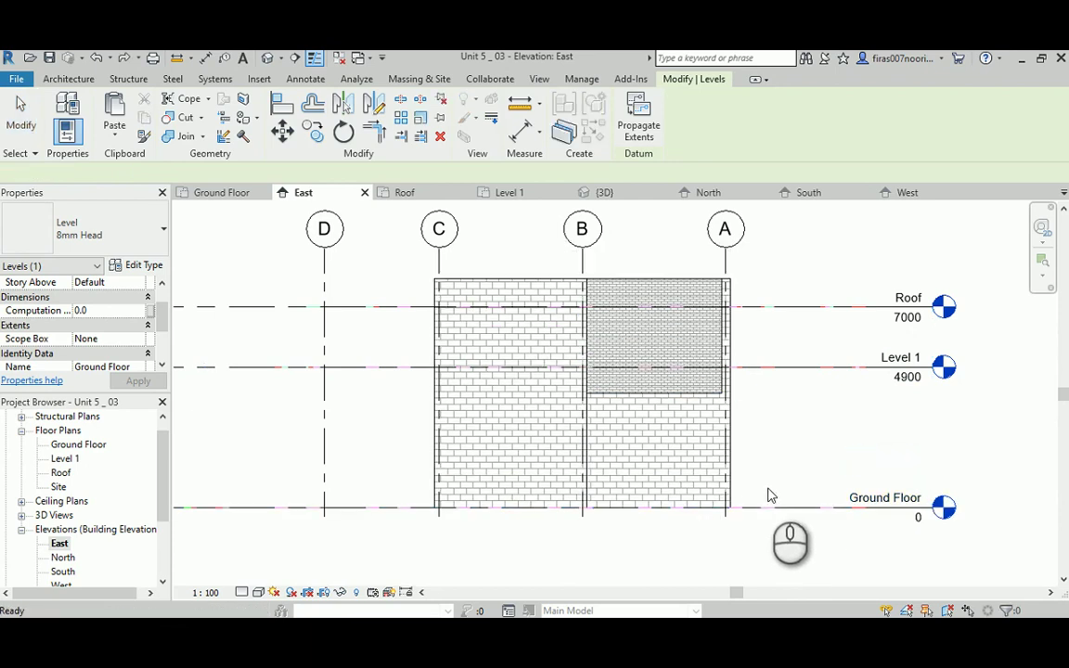
pyautogui.hotkey('ctrl', 'z')
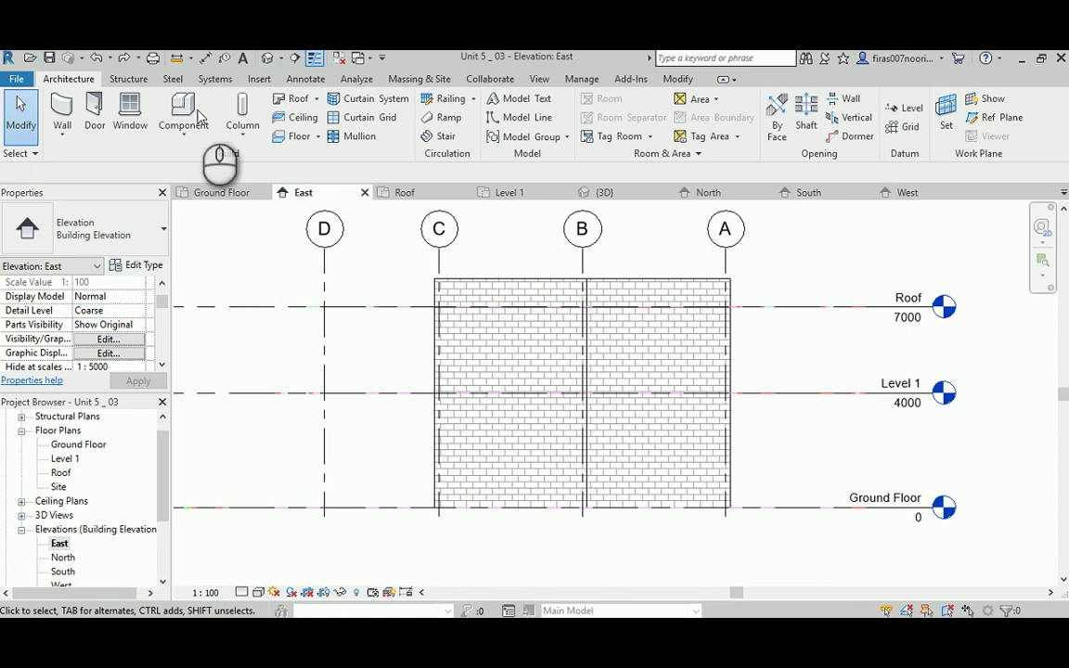
# Step: In the 3D view, select the whole chain of exterior walls and set its top constraint to Up to level: Level 1
pyautogui.click(268, 58)
pyautogui.moveTo(640, 406); pyautogui.dragTo(443, 399, button='middle')
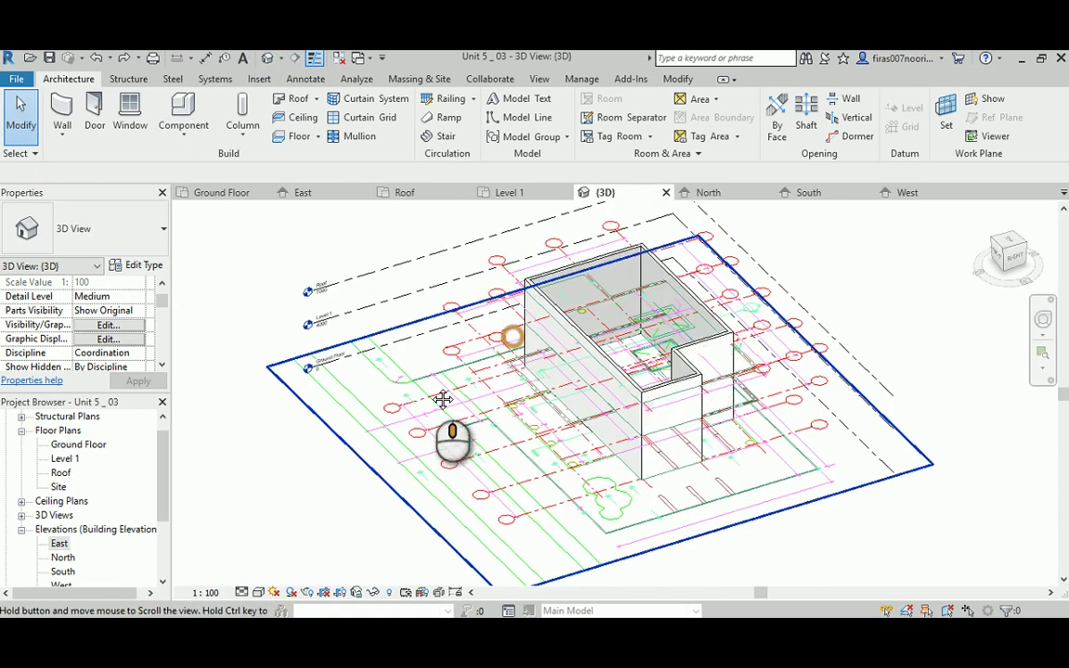
pyautogui.scroll(5, 443, 399)
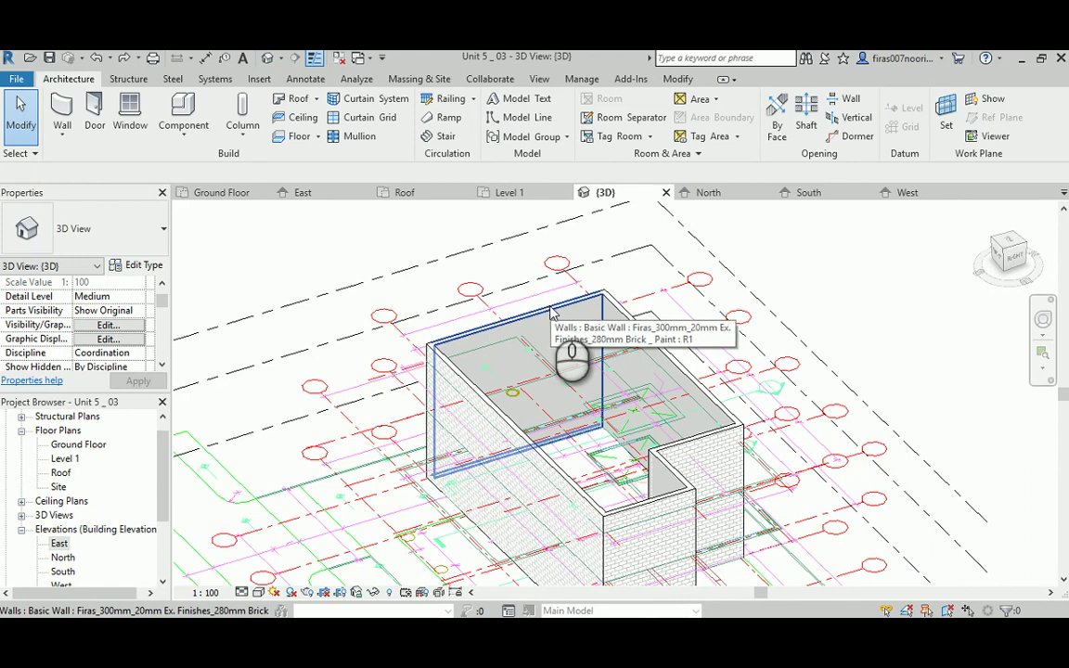
pyautogui.press('Tab')
pyautogui.click(551, 309)
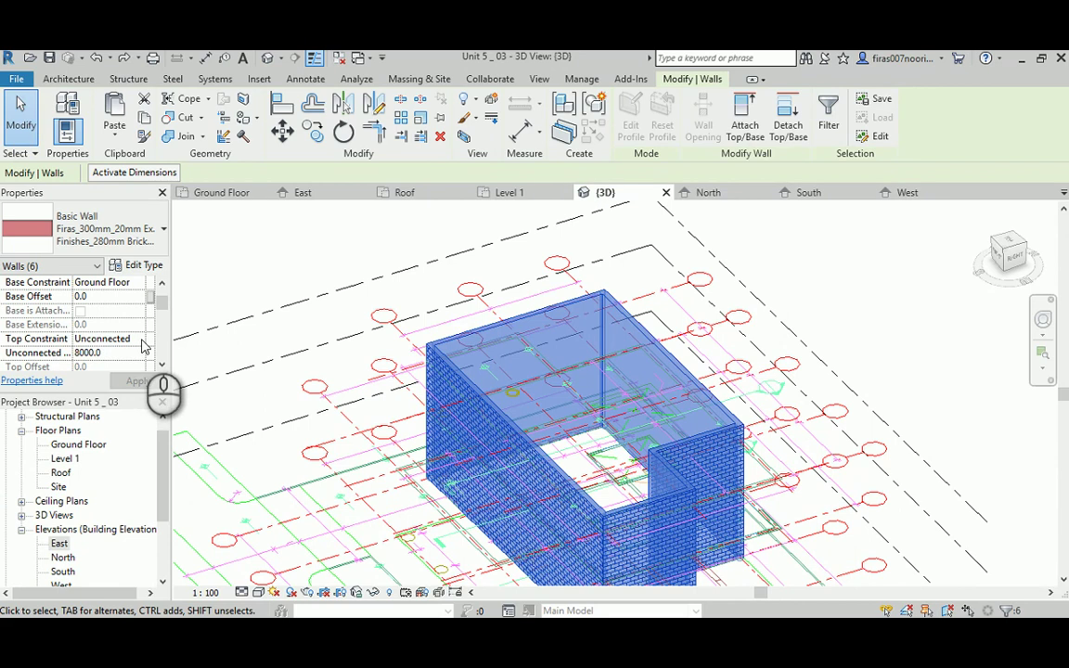
pyautogui.click(141, 341)
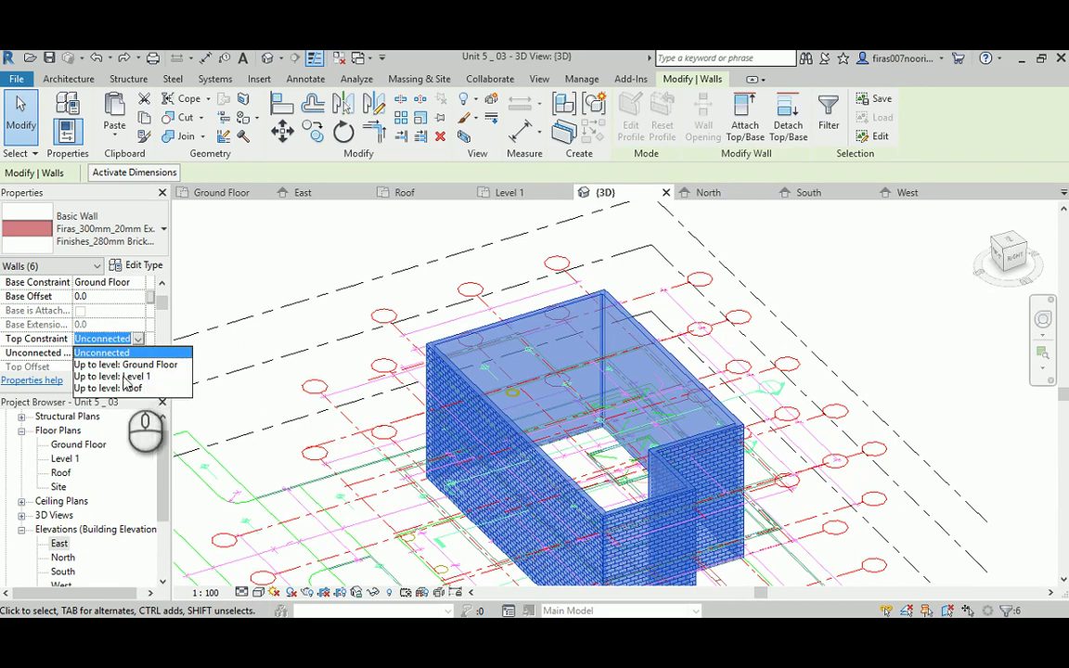
pyautogui.click(125, 377)
pyautogui.click(138, 380)
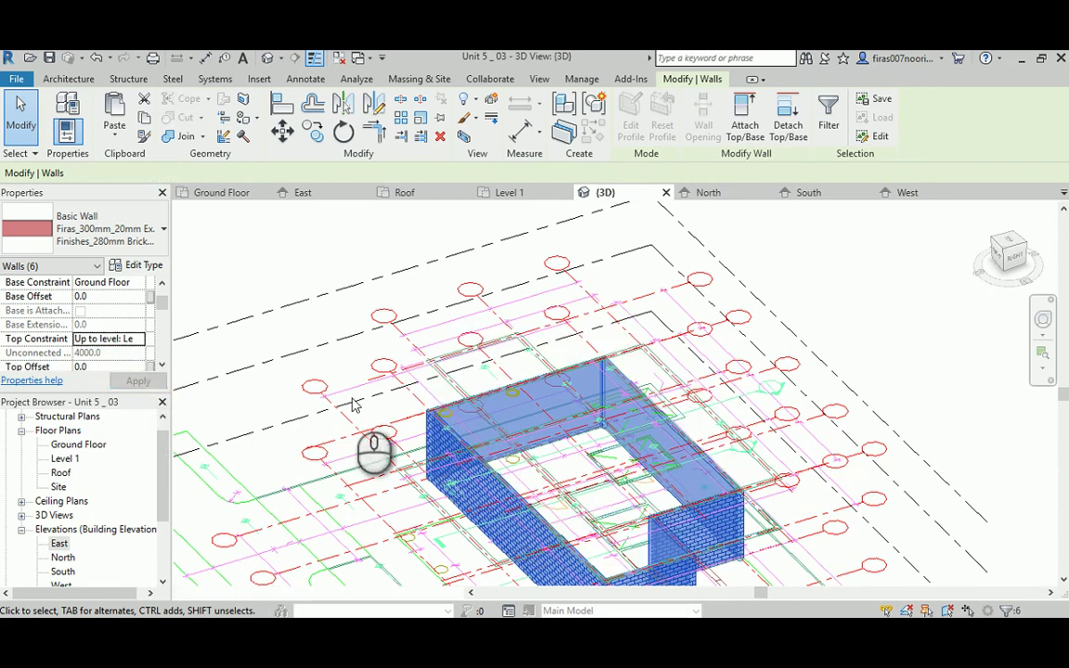
pyautogui.moveTo(490, 413)
pyautogui.keyDown('shift'); pyautogui.mouseDown(button='middle')
pyautogui.moveTo(597, 411)
pyautogui.moveTo(676, 267)
pyautogui.moveTo(606, 382)
pyautogui.moveTo(550, 429)
pyautogui.mouseUp(button='middle'); pyautogui.keyUp('shift')
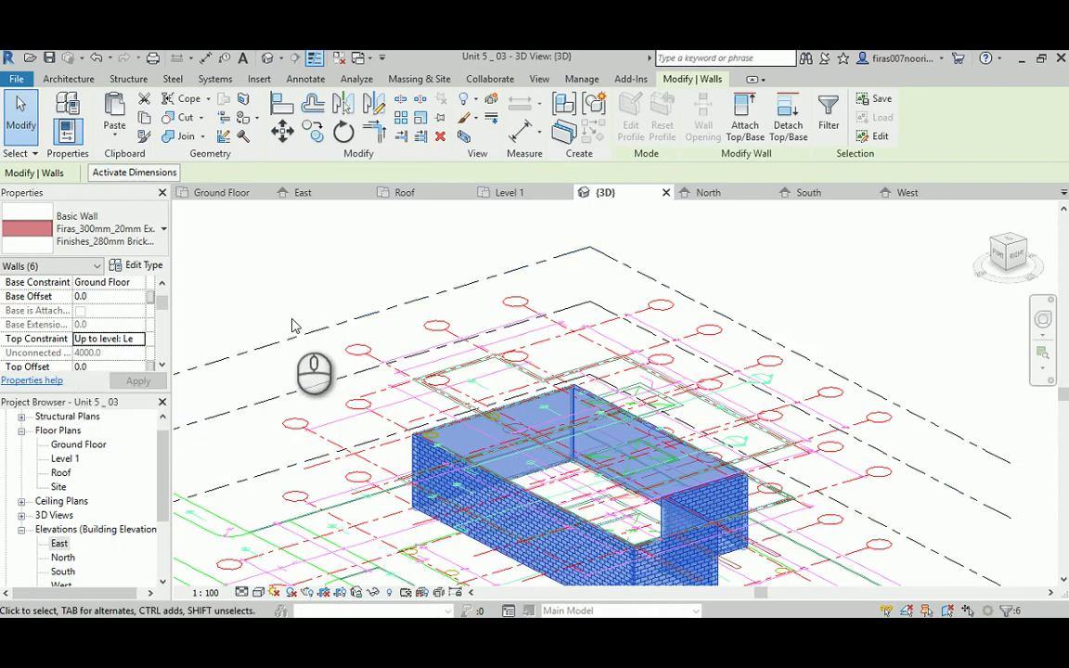
pyautogui.click(327, 269)
# Step: Set Level 1's elevation to 5000 in the East elevation, undo that change and return to the 3D view
pyautogui.doubleClick(62, 544)
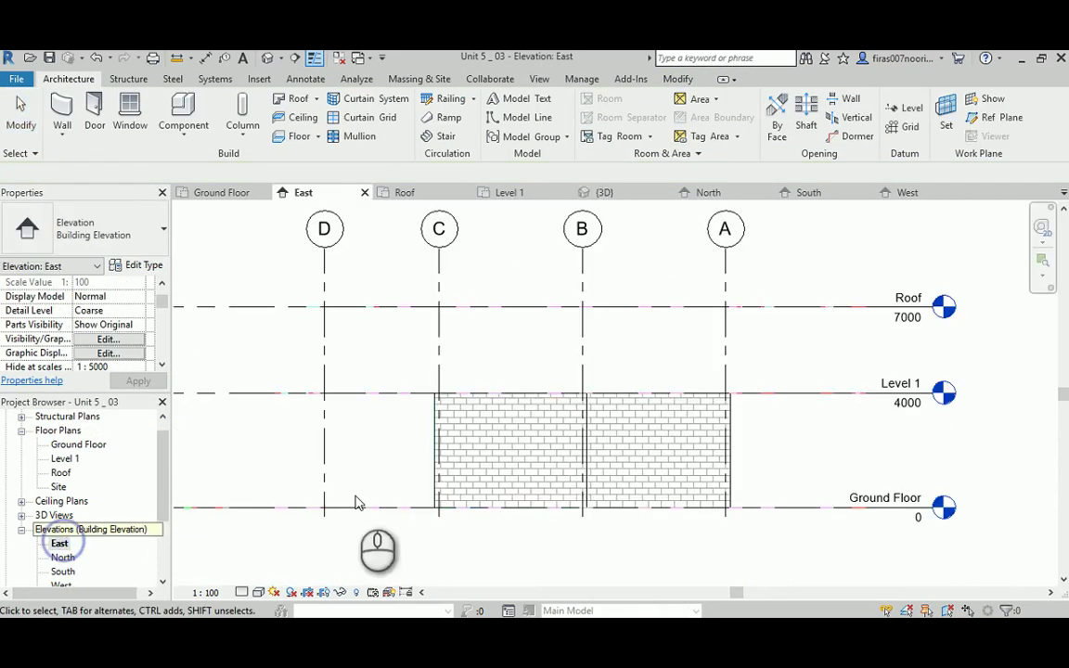
pyautogui.click(907, 412)
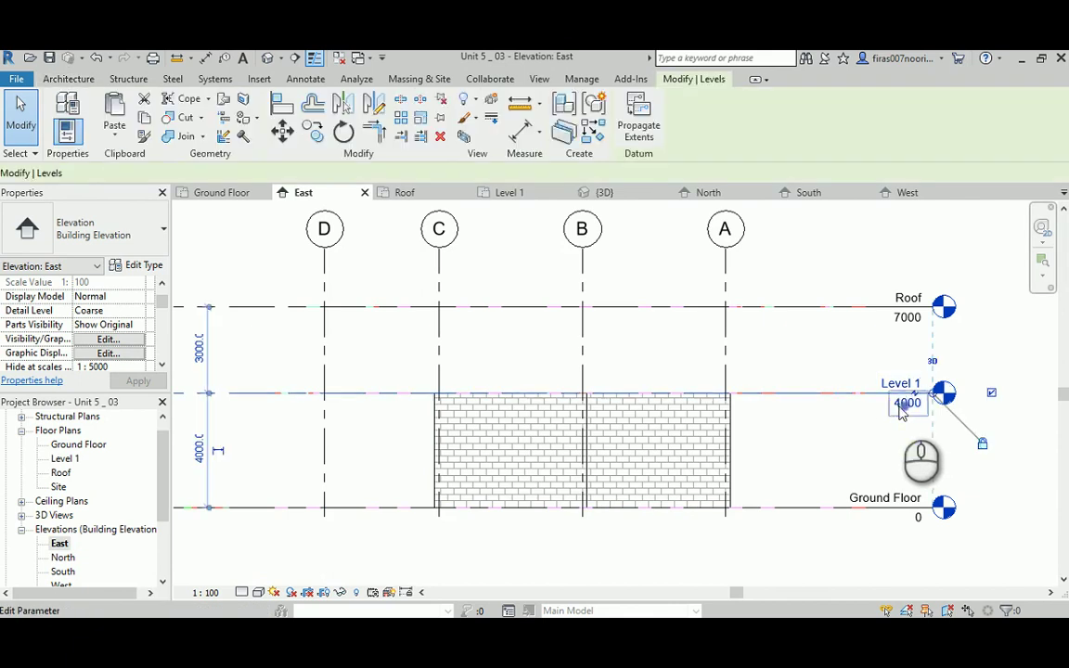
pyautogui.click(905, 408)
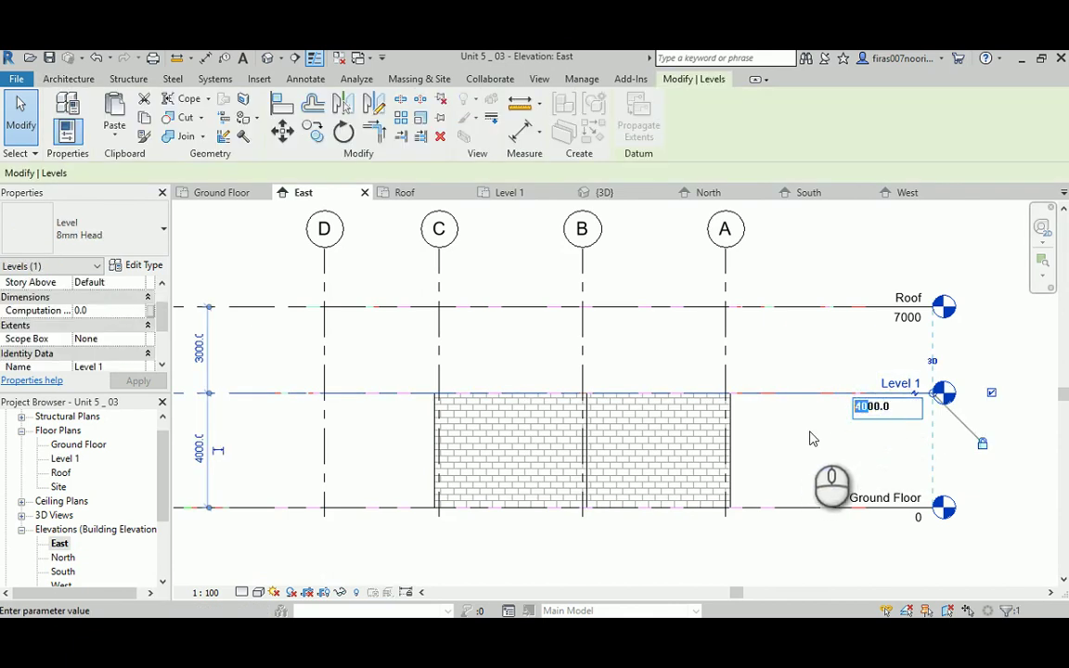
pyautogui.click(863, 406)
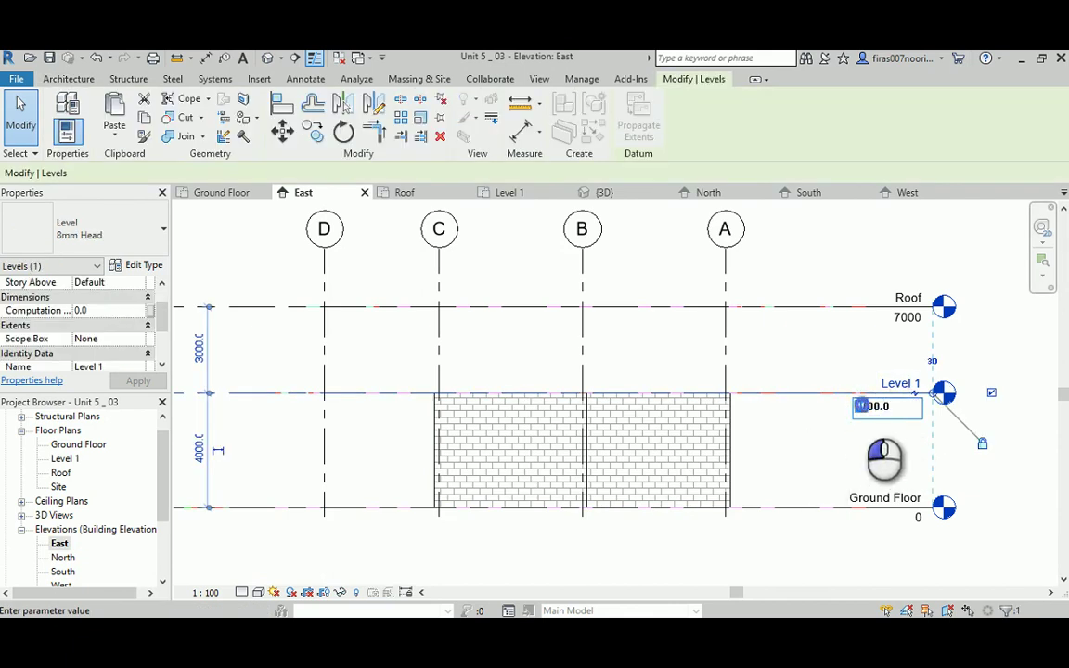
pyautogui.click(835, 447)
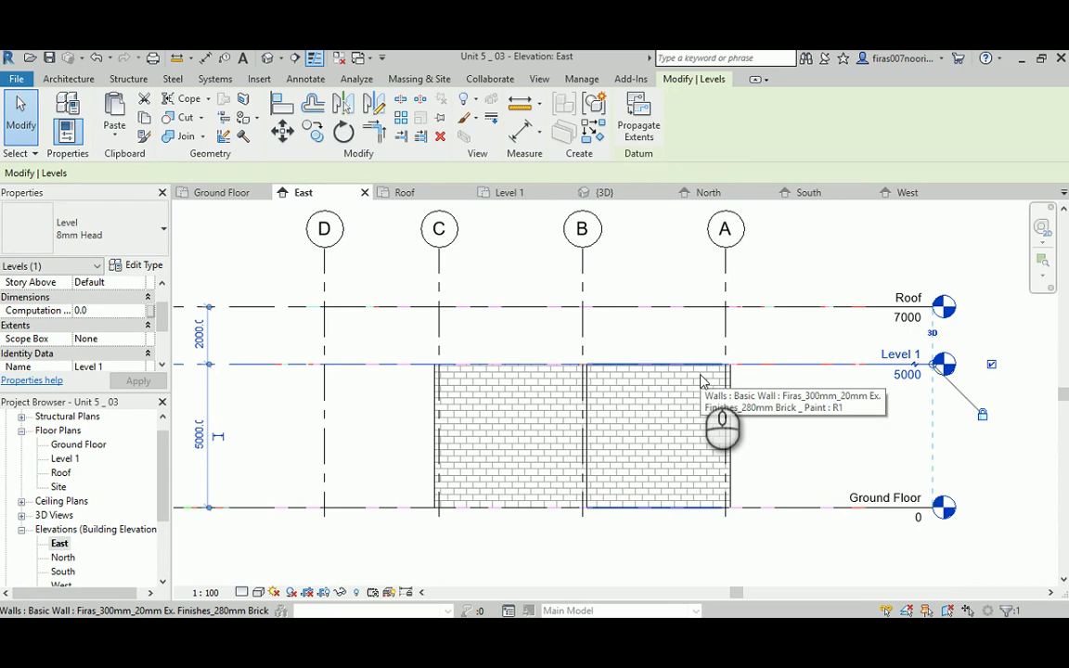
pyautogui.click(773, 415)
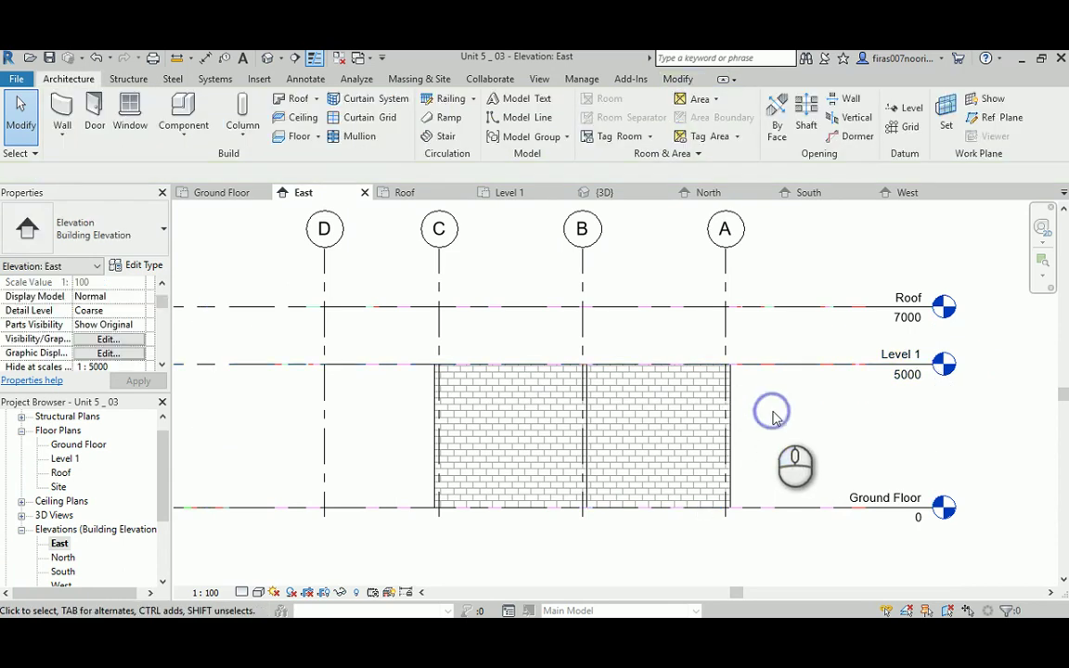
pyautogui.hotkey('ctrl', 'z')
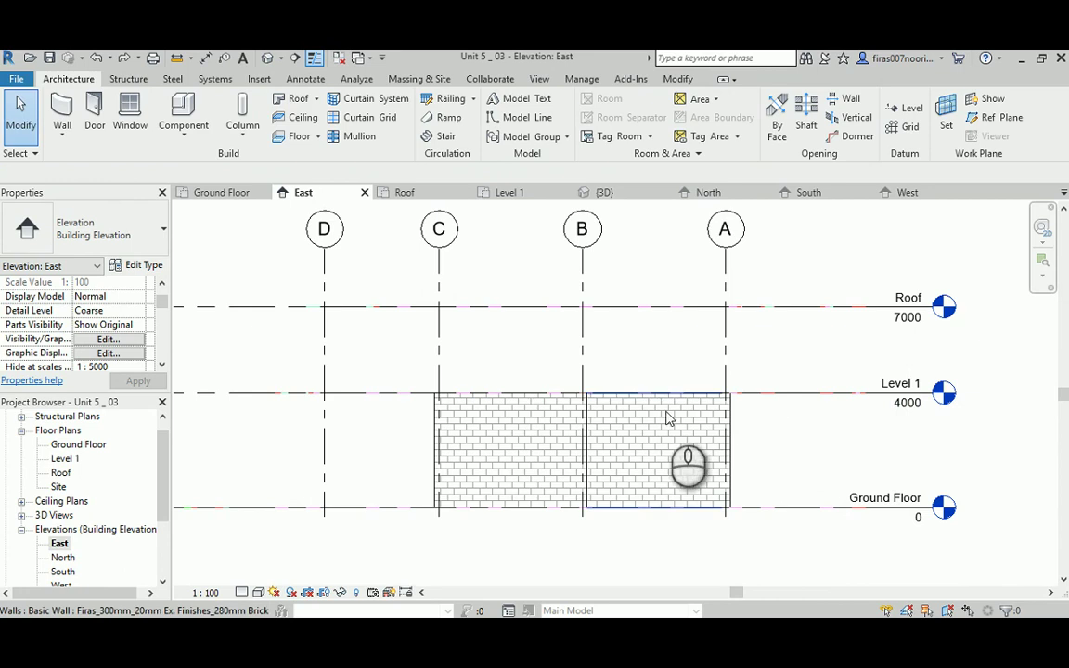
pyautogui.click(267, 57)
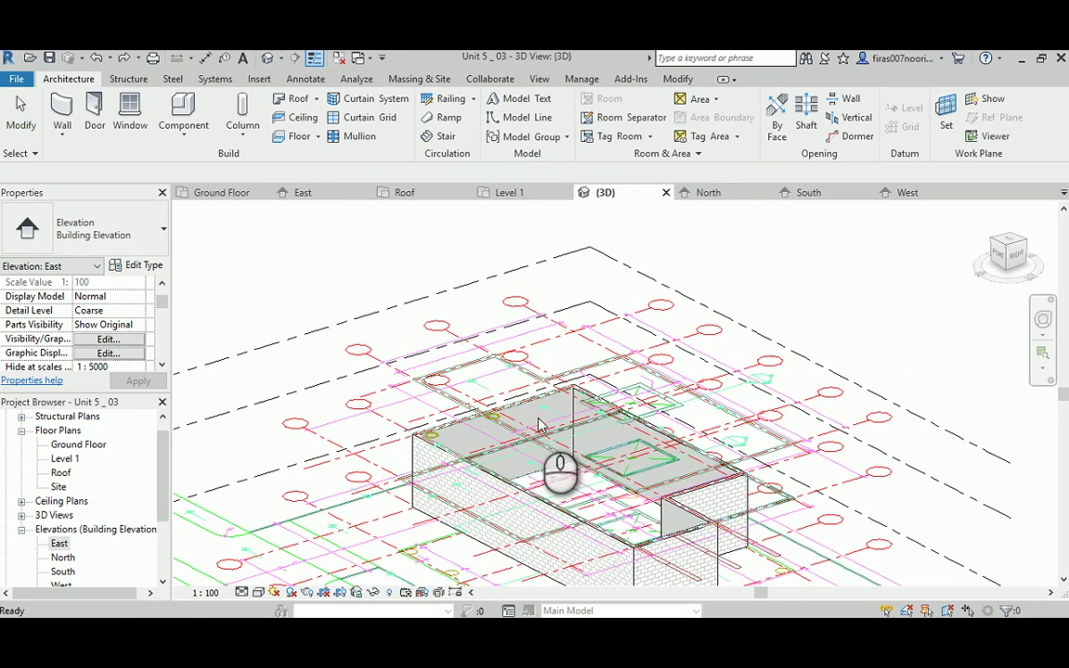
# Step: Open the Level 1 floor plan and start the Wall command with the top constraint set to Up to level: Roof
pyautogui.doubleClick(63, 459)
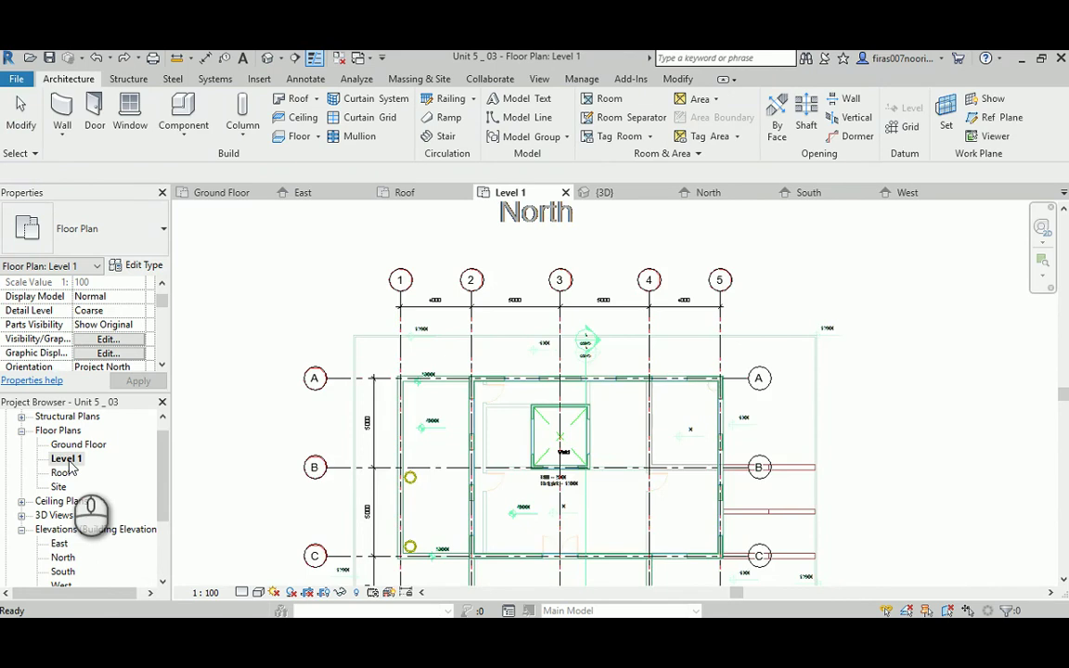
pyautogui.scroll(5, 418, 357)
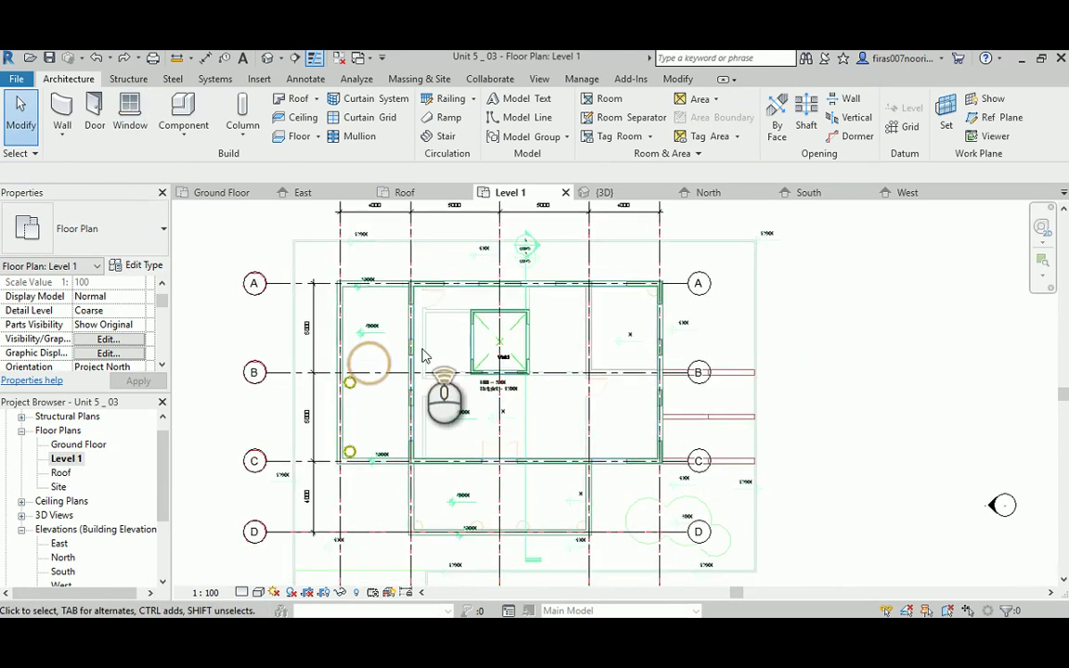
pyautogui.moveTo(371, 336); pyautogui.dragTo(368, 419, button='middle')
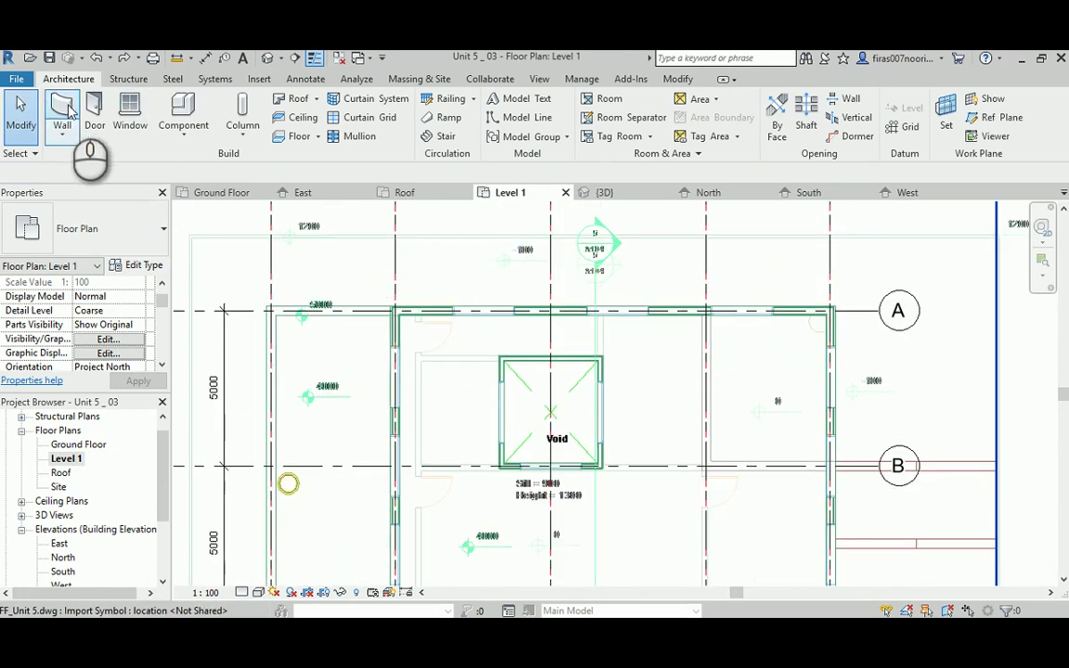
pyautogui.click(62, 112)
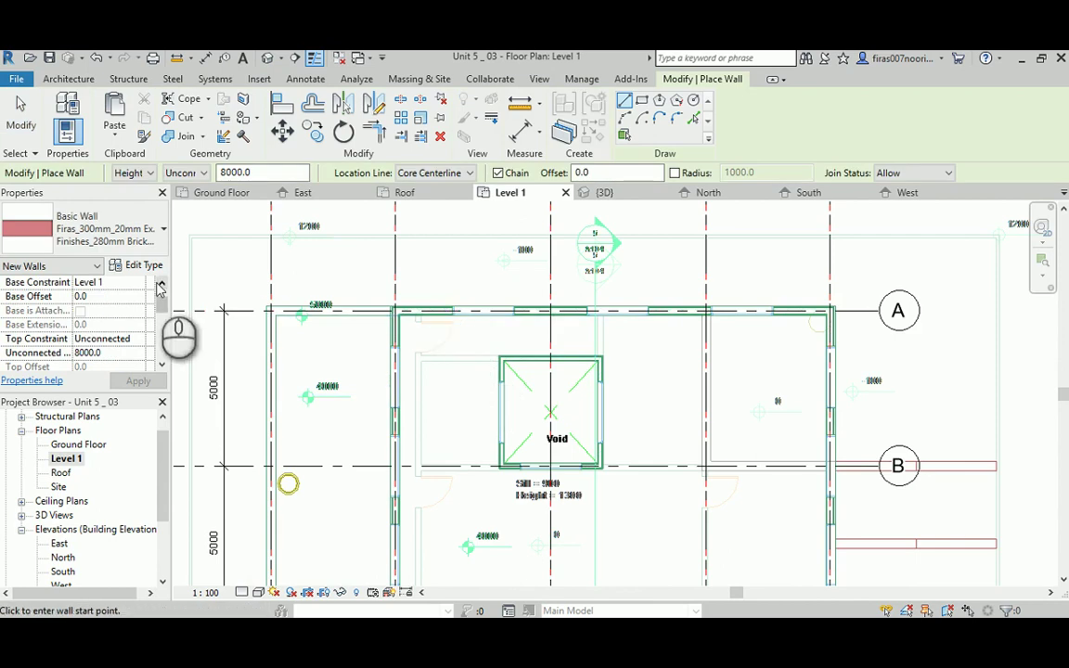
pyautogui.click(139, 340)
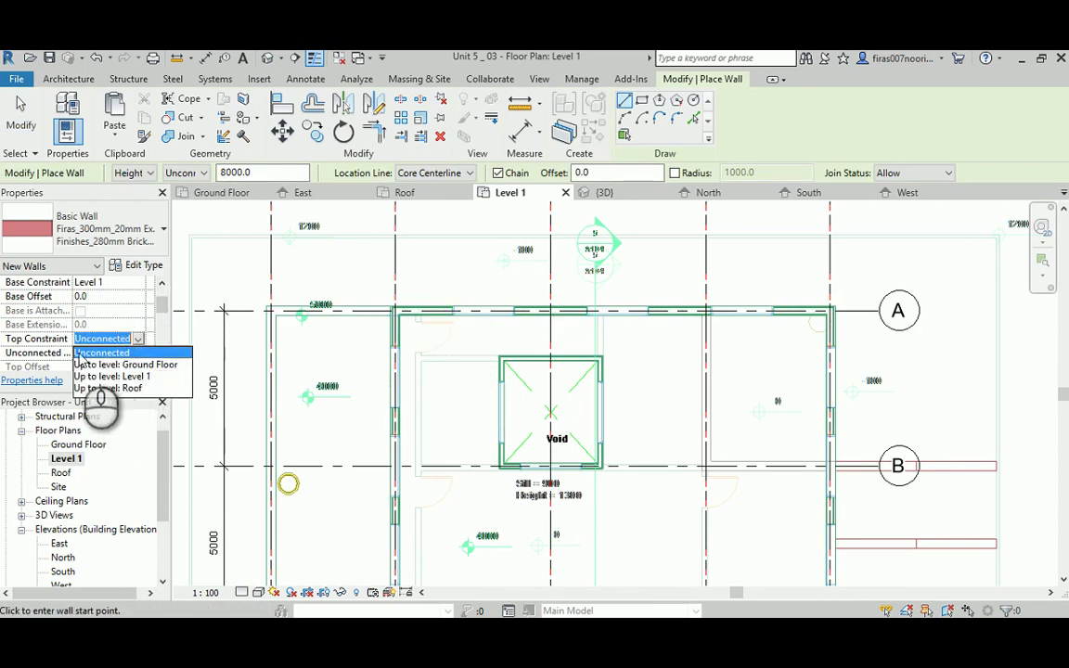
pyautogui.click(102, 388)
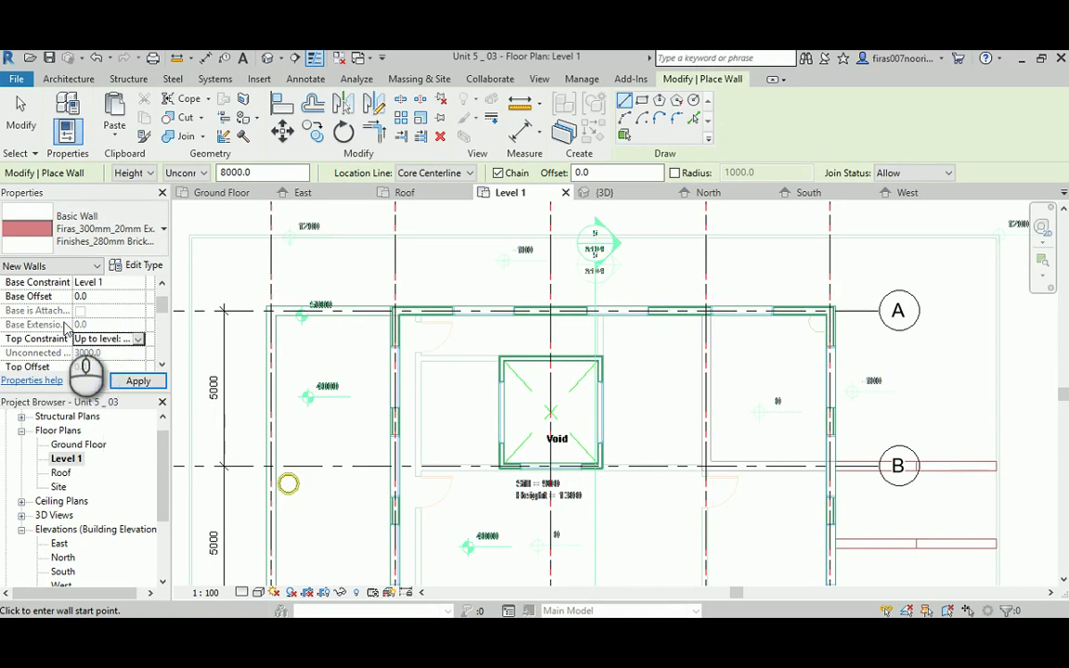
pyautogui.click(223, 308)
pyautogui.scroll(5, 423, 306)
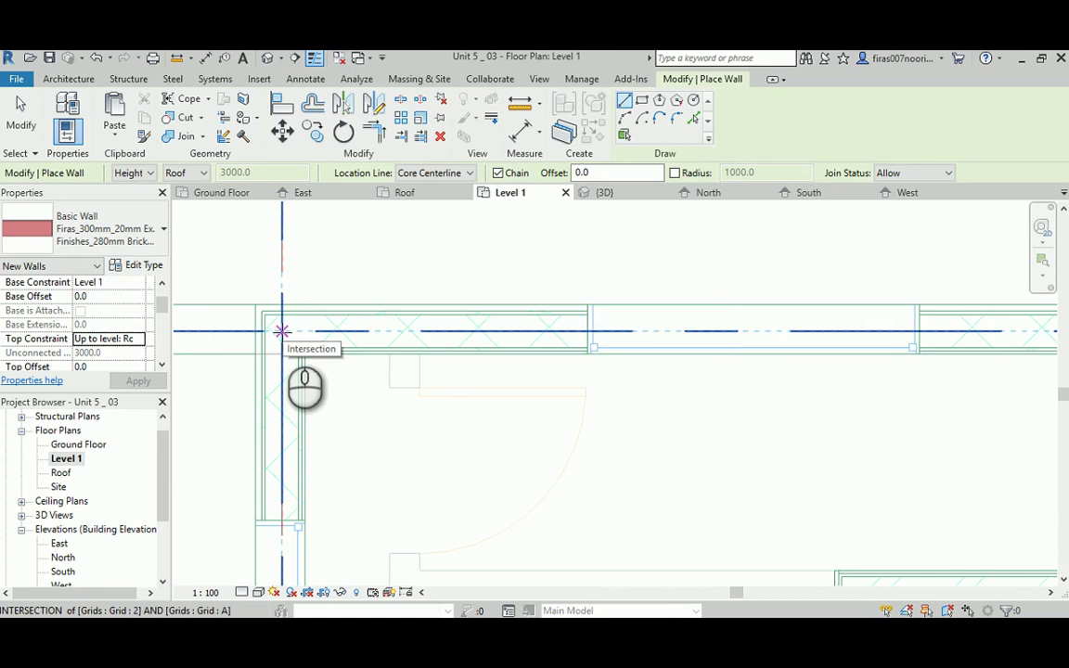
pyautogui.scroll(2, 282, 331)
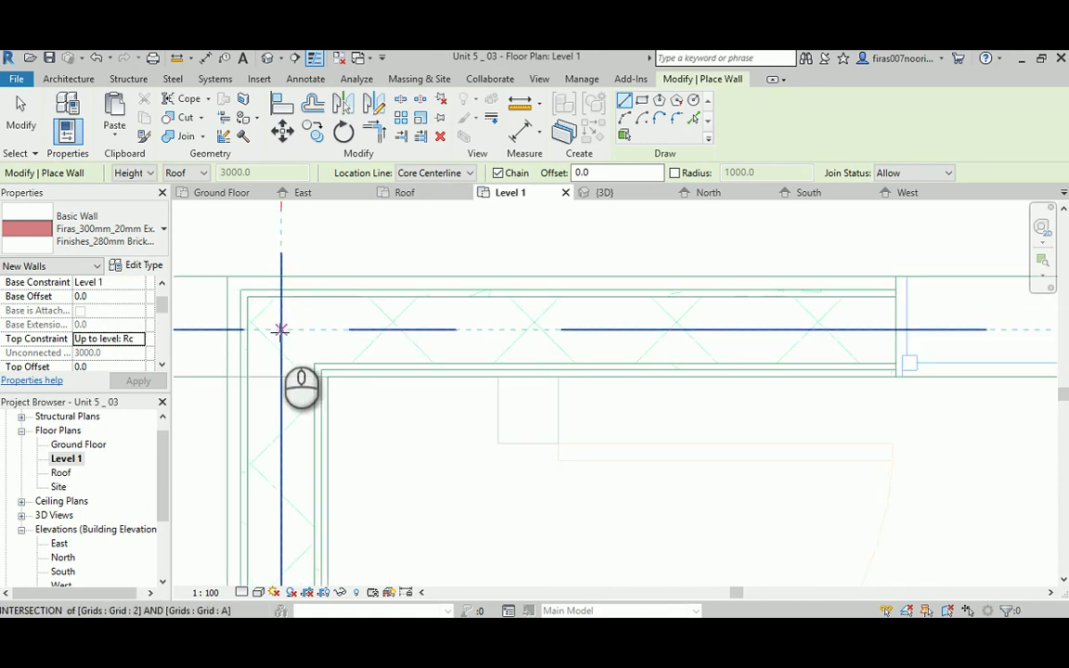
pyautogui.click(282, 330)
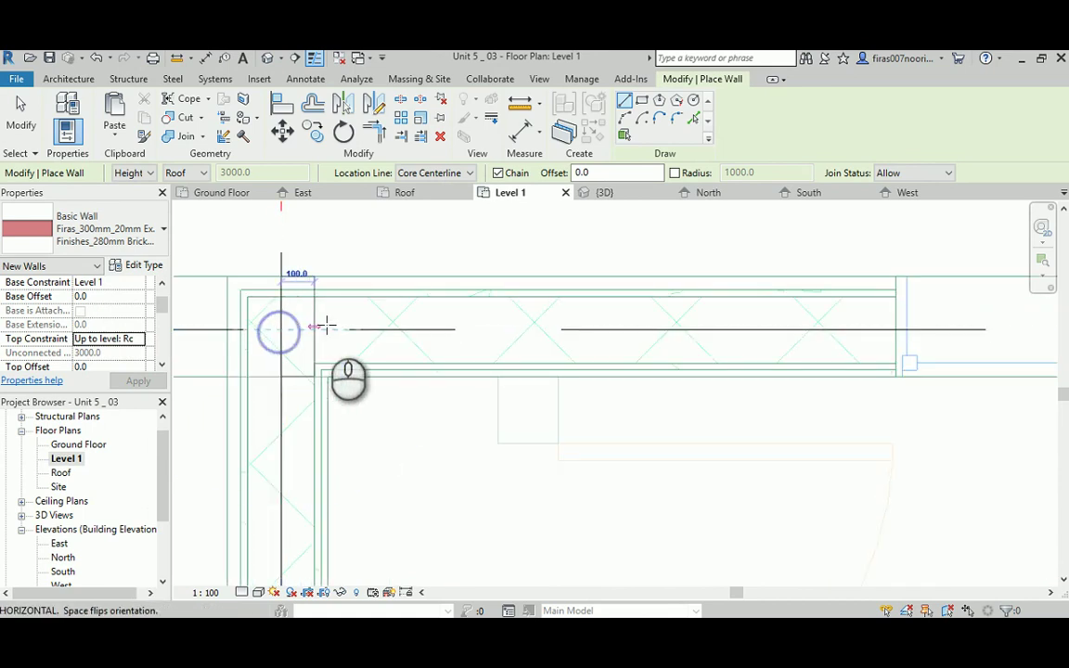
pyautogui.click(395, 327)
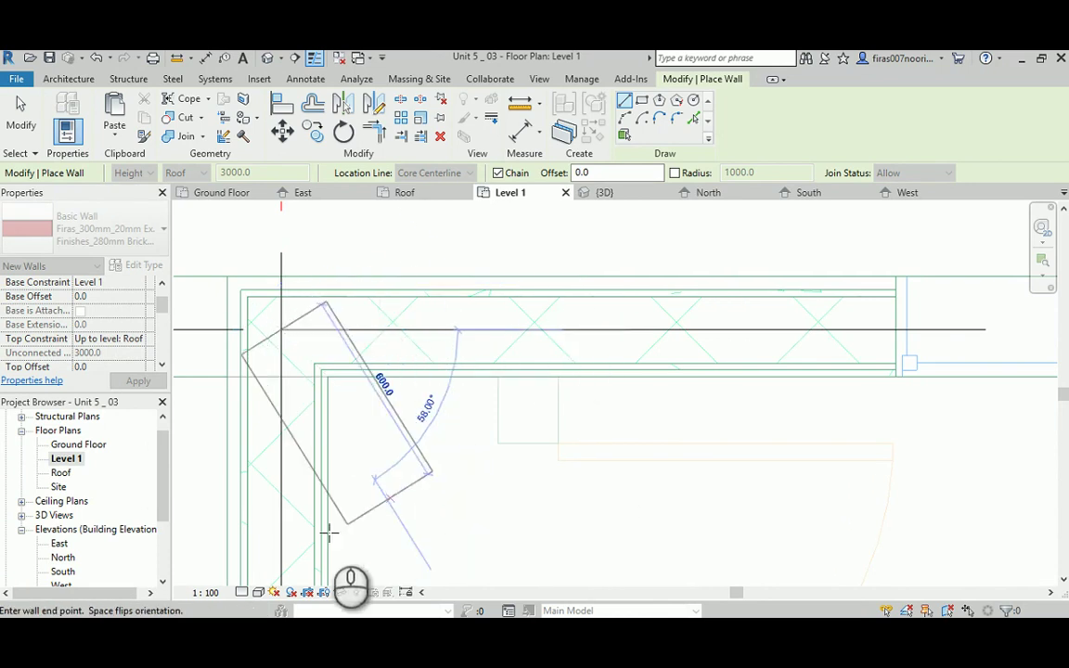
# Step: Set the Level 1 floor plan's detail level to Fine and leave the unfinished wall
pyautogui.click(243, 592)
pyautogui.click(245, 576)
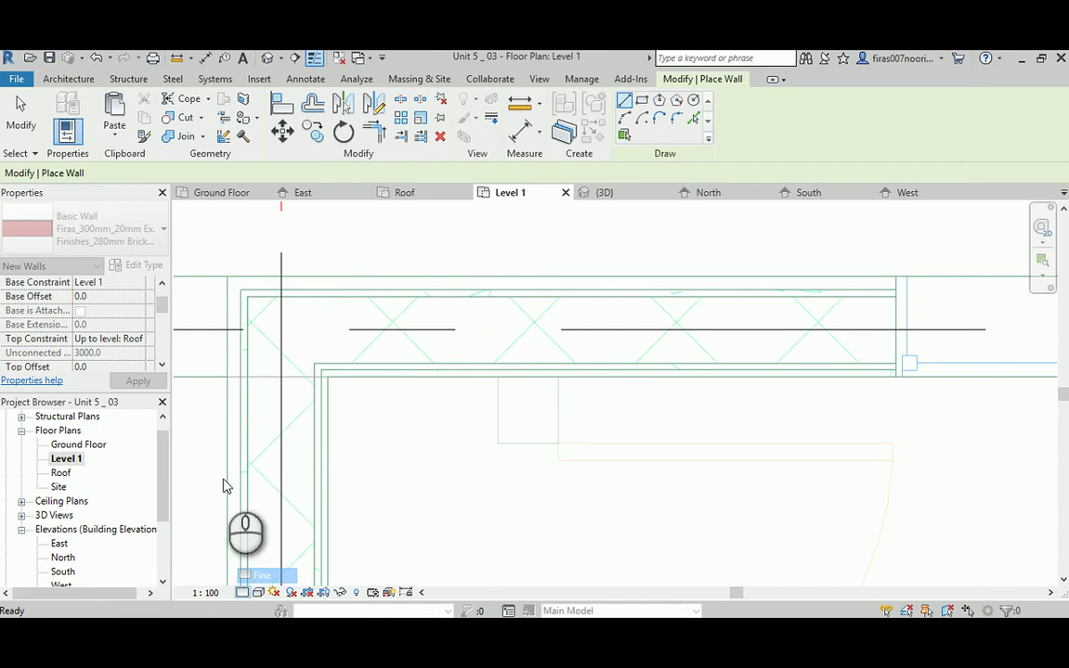
pyautogui.press('Escape')
pyautogui.press('Escape')
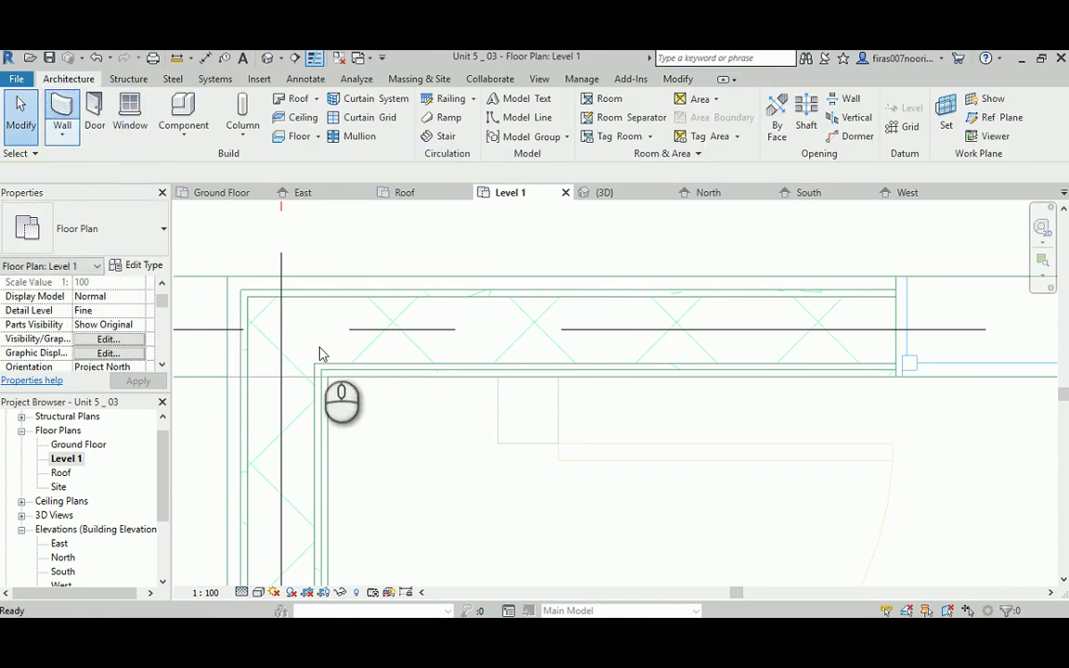
# Step: Draw a Level 1 exterior wall along grid A from the grid 2 intersection to the grid 5 intersection
pyautogui.click(281, 328)
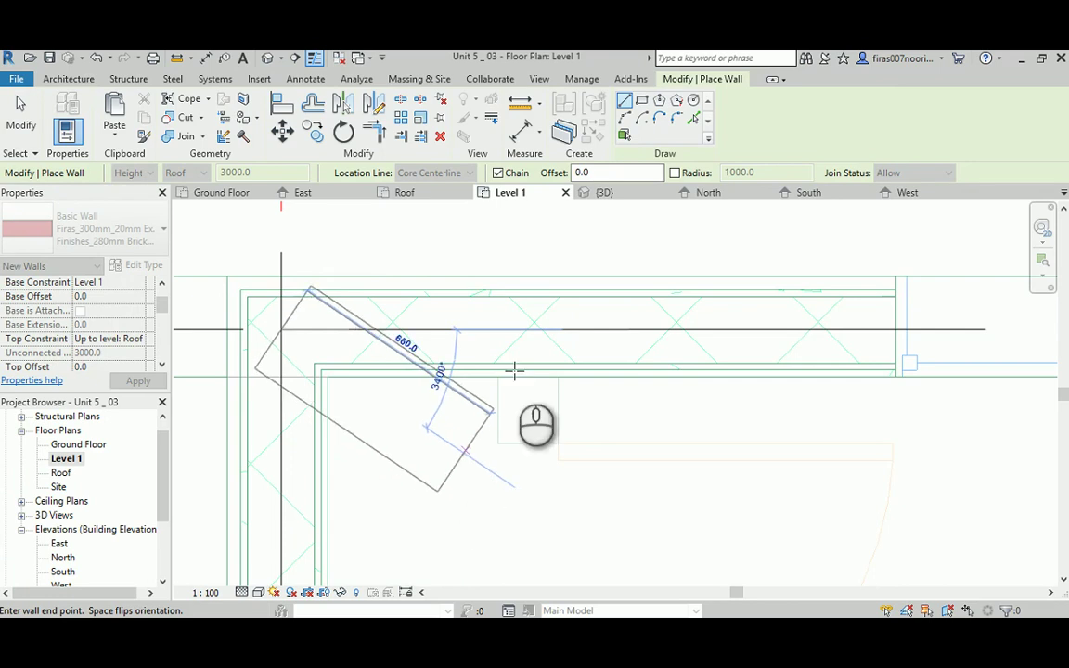
pyautogui.scroll(-5, 510, 362)
pyautogui.moveTo(631, 365); pyautogui.dragTo(425, 365, button='middle')
pyautogui.scroll(-5, 468, 376)
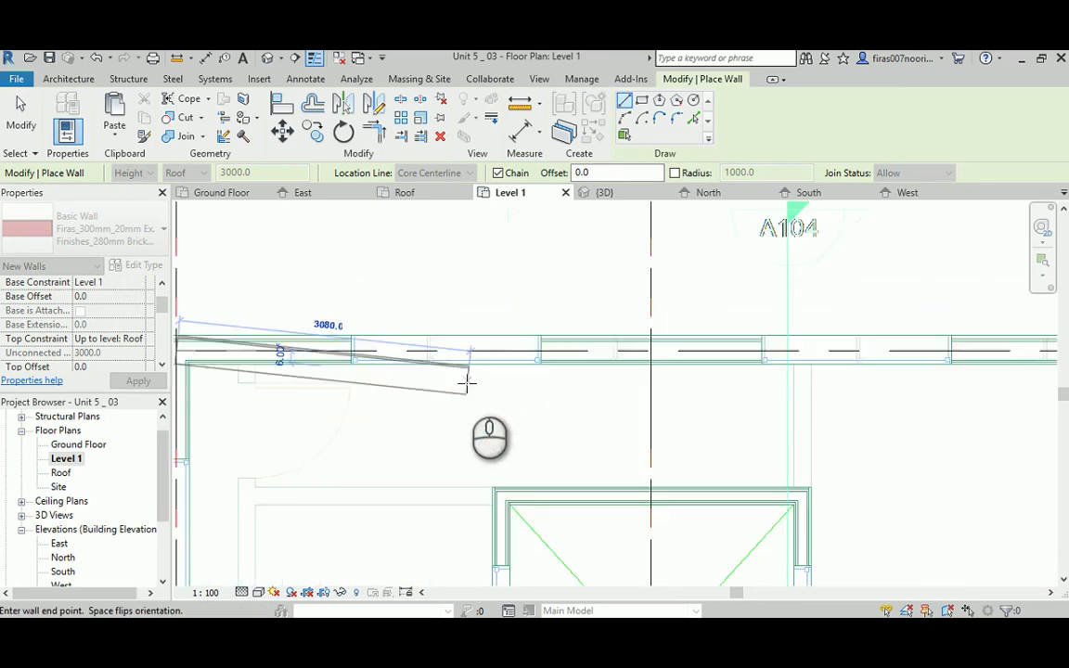
pyautogui.scroll(4, 706, 372)
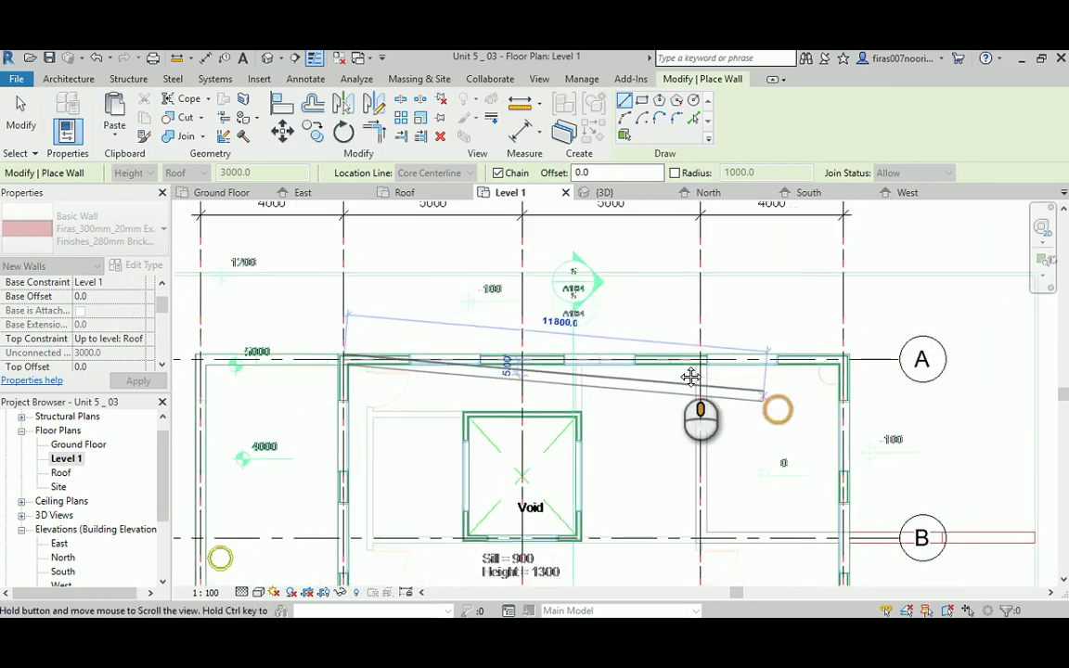
pyautogui.scroll(3, 752, 313)
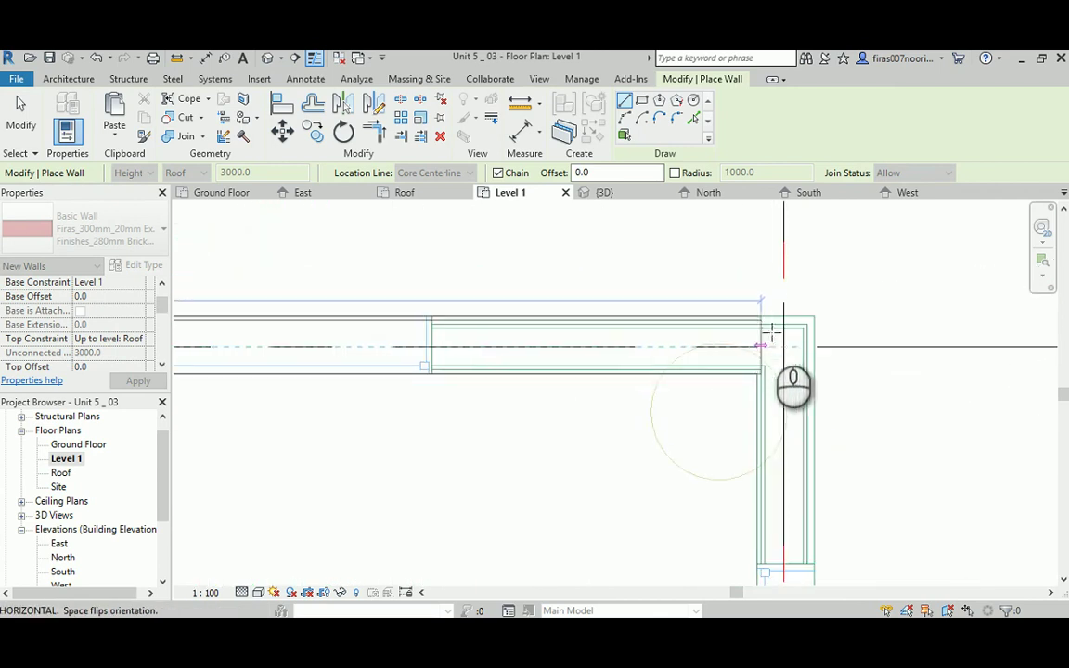
pyautogui.scroll(-5, 784, 346)
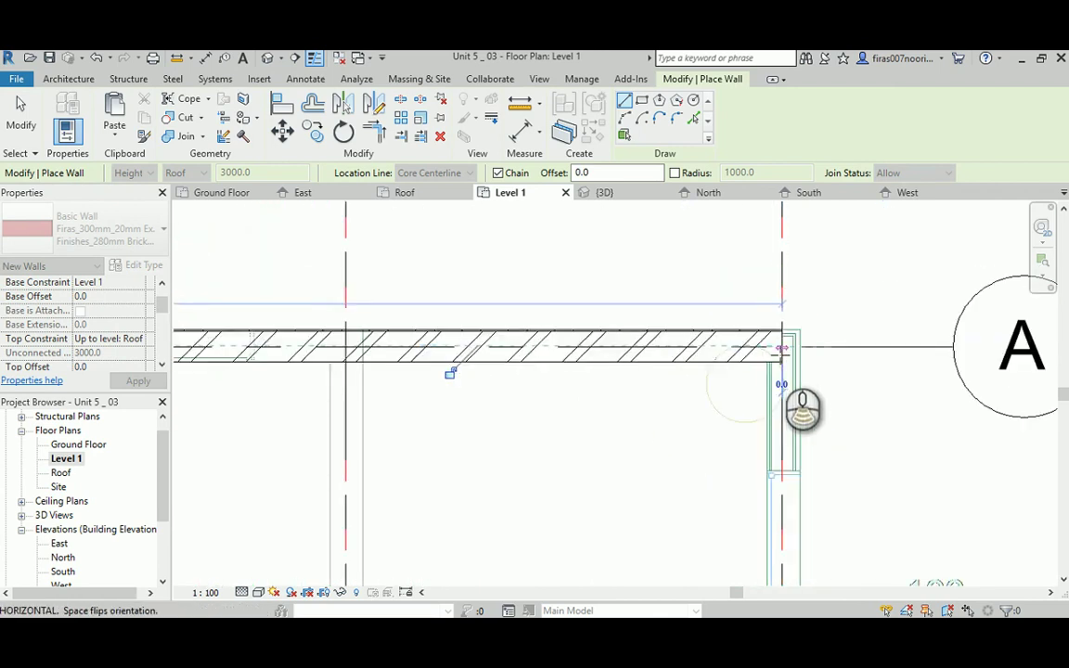
# Step: Continue the exterior wall chain along grid 5 from grid A to the grid C intersection
pyautogui.scroll(6, 772, 474)
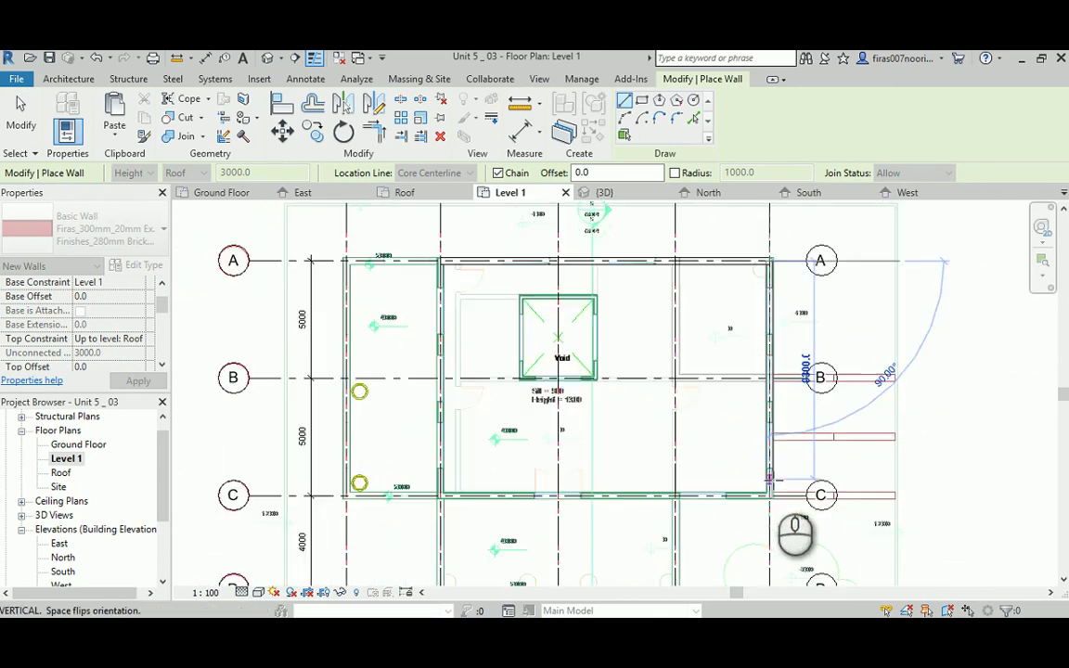
pyautogui.scroll(2, 778, 502)
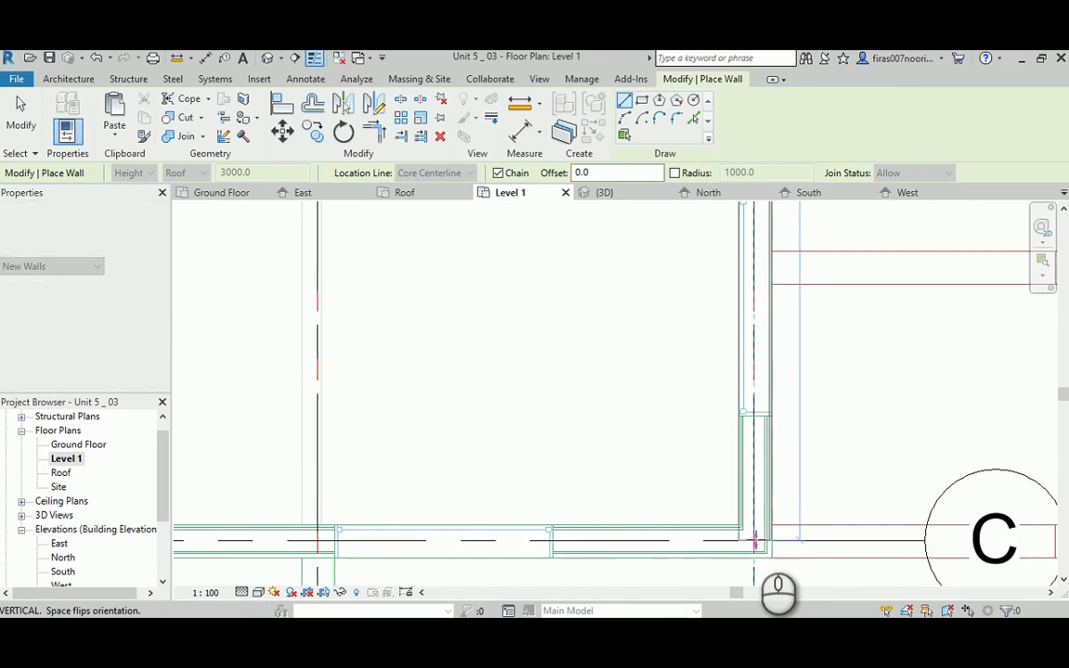
pyautogui.scroll(3, 754, 541)
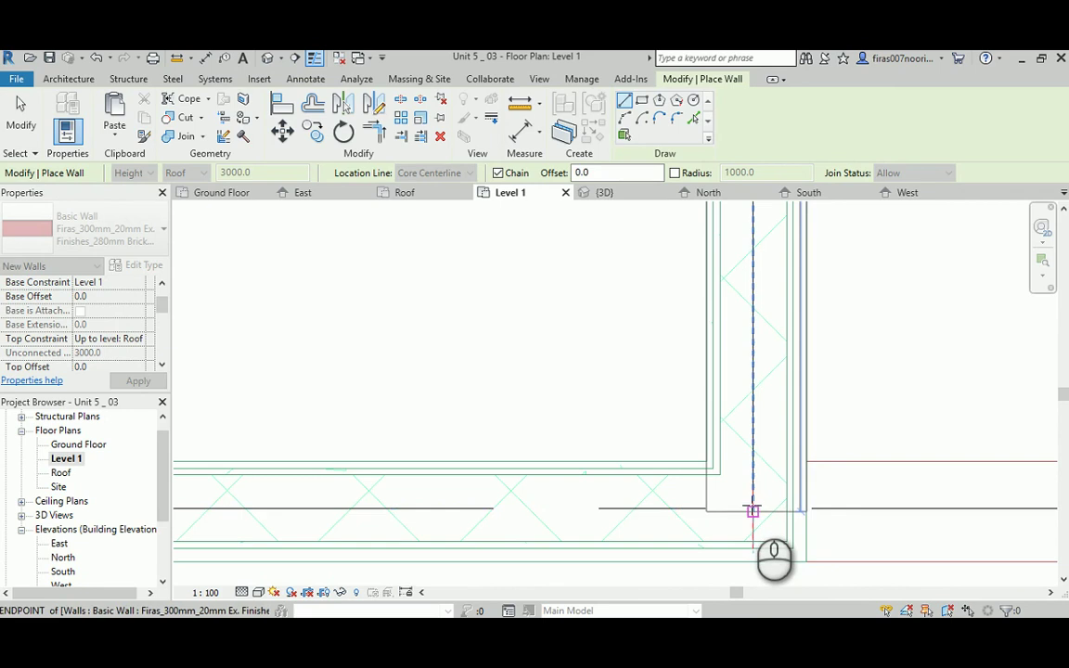
pyautogui.click(753, 509)
pyautogui.scroll(-3, 635, 488)
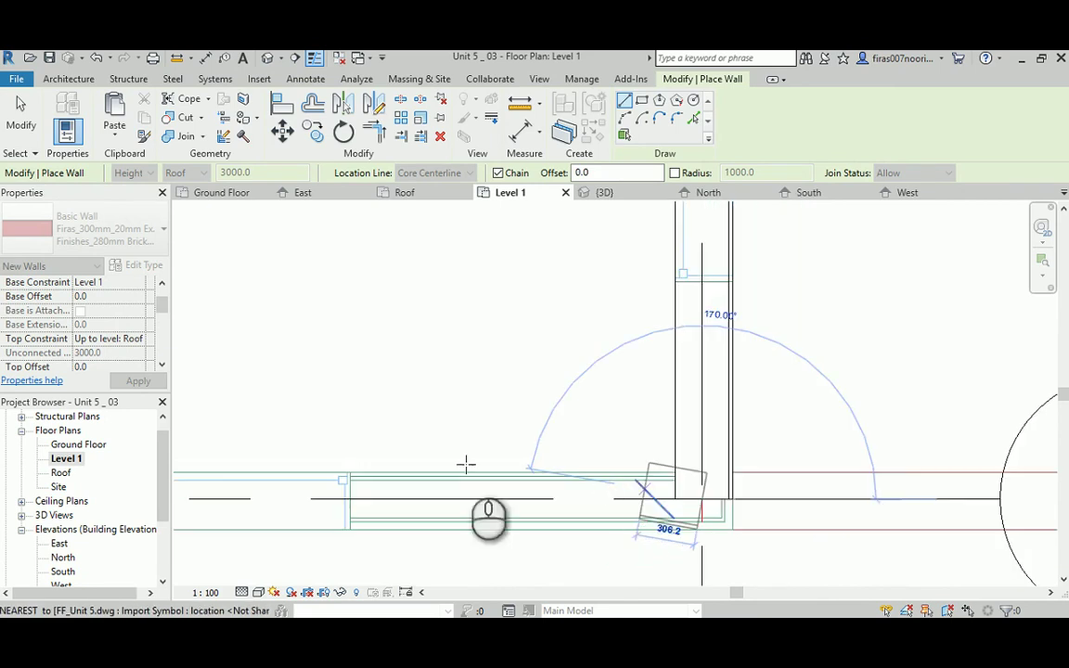
# Step: Continue the Level 1 exterior wall chain along grid C from grid 5 to the grid 2 intersection
pyautogui.moveTo(414, 455); pyautogui.dragTo(1049, 465, button='middle')
pyautogui.moveTo(465, 460); pyautogui.dragTo(760, 398, button='middle')
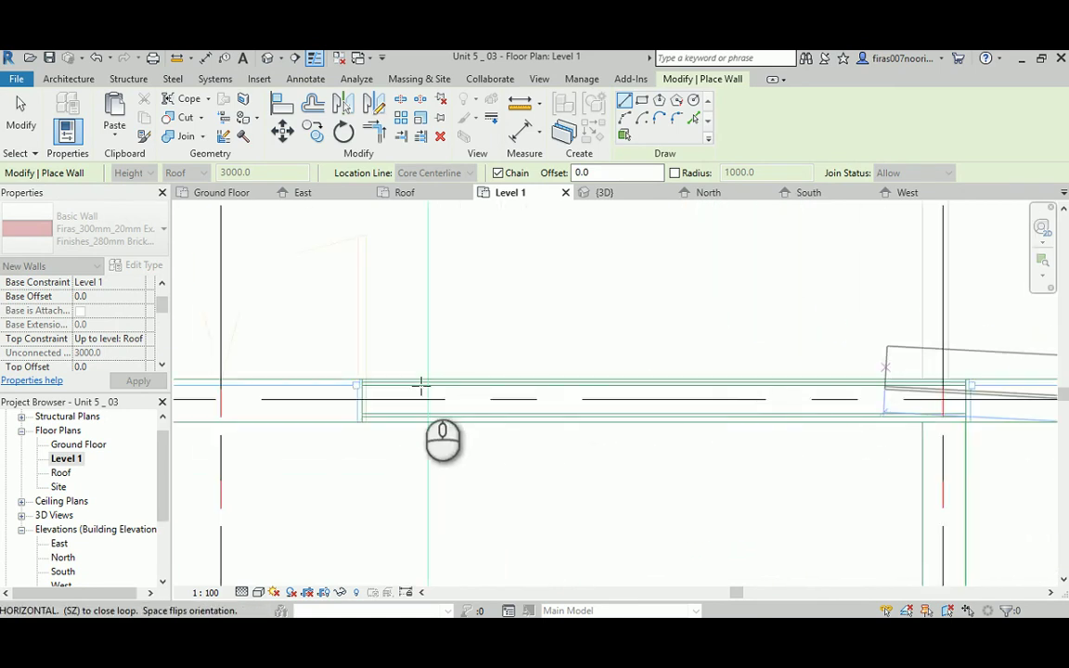
pyautogui.moveTo(404, 390); pyautogui.dragTo(951, 408, button='middle')
pyautogui.moveTo(509, 405); pyautogui.dragTo(961, 419, button='middle')
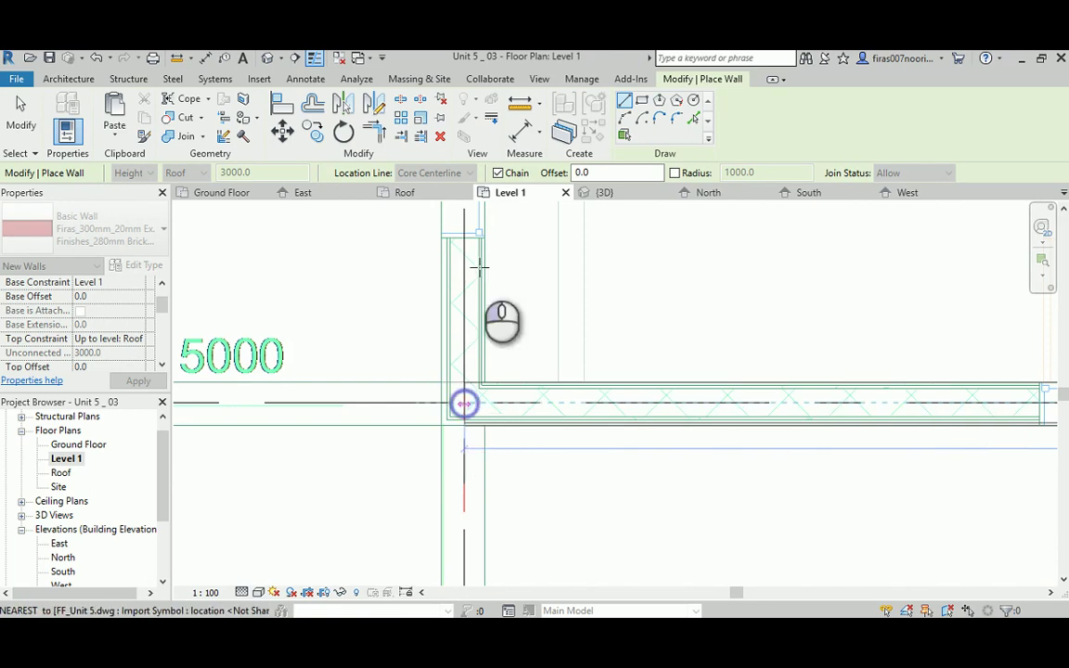
# Step: Close the Level 1 exterior wall loop along grid 2 up to the chain start at grid A and end the Wall command
pyautogui.moveTo(480, 318); pyautogui.dragTo(492, 497, button='middle')
pyautogui.moveTo(465, 281)
pyautogui.mouseDown(button='middle')
pyautogui.moveTo(480, 497)
pyautogui.moveTo(458, 465)
pyautogui.moveTo(456, 293)
pyautogui.moveTo(486, 565)
pyautogui.mouseUp(button='middle')
pyautogui.scroll(2, 480, 415)
pyautogui.scroll(-2, 480, 415)
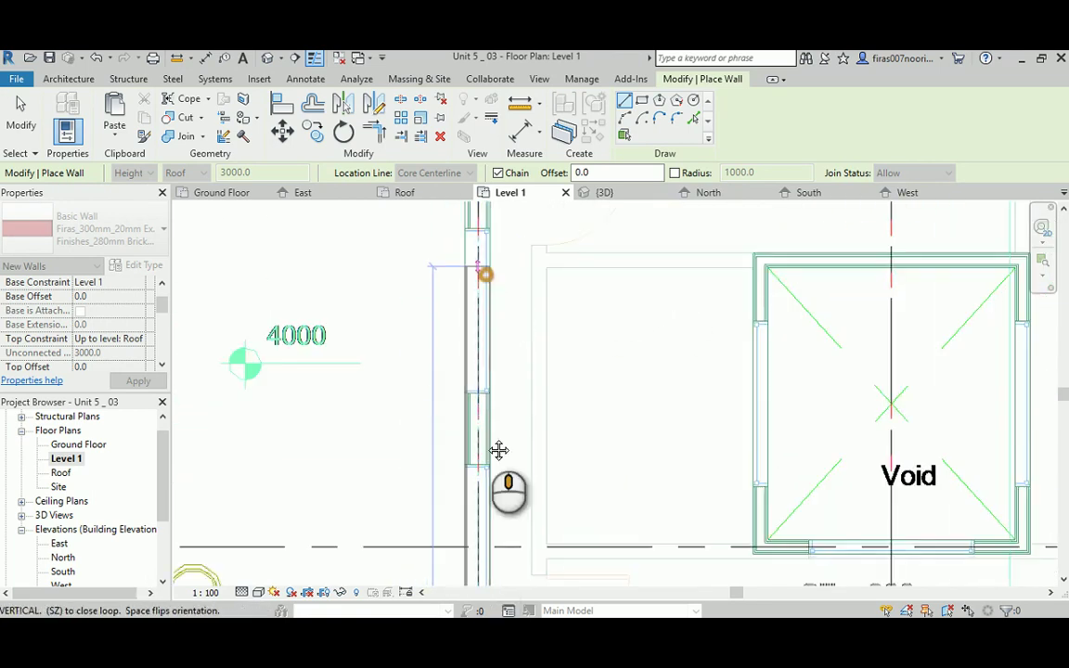
pyautogui.moveTo(497, 441); pyautogui.dragTo(489, 484, button='middle')
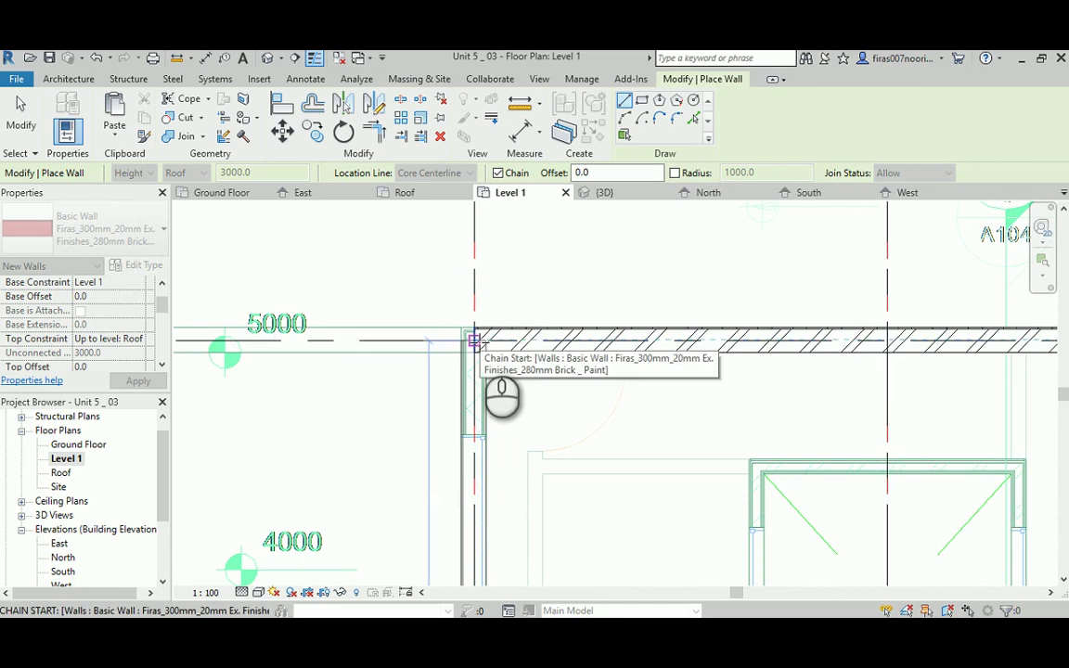
pyautogui.click(474, 341)
pyautogui.click(597, 272)
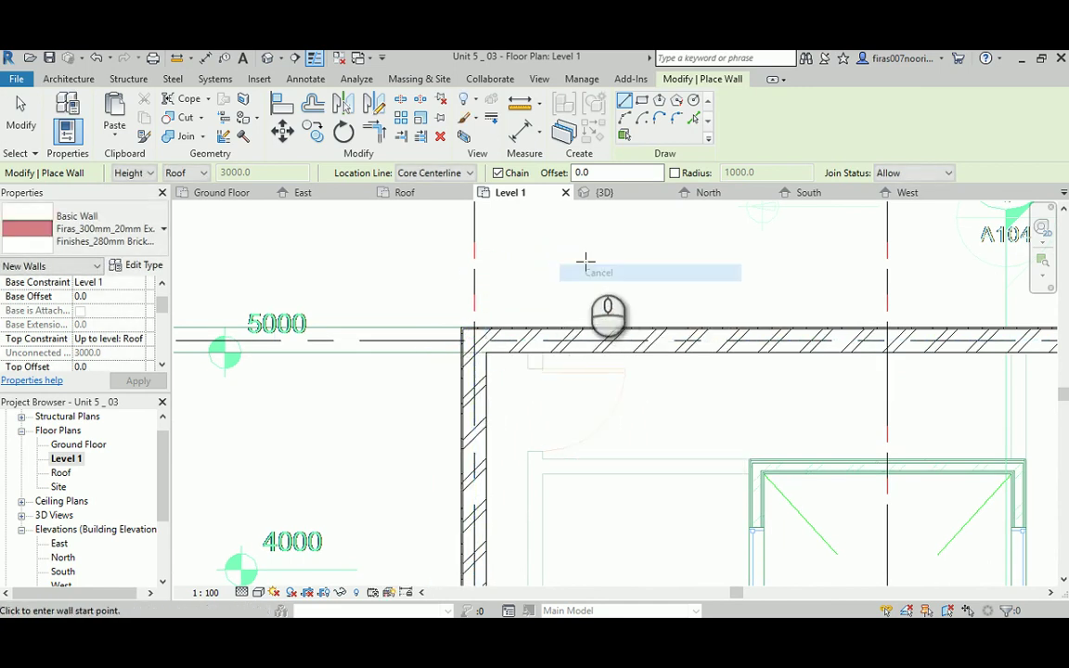
pyautogui.rightClick(590, 263)
pyautogui.click(595, 269)
# Step: Inspect the Level 1 exterior walls in the floor plan and from several sides in the 3D view
pyautogui.scroll(2, 511, 366)
pyautogui.scroll(-5, 511, 365)
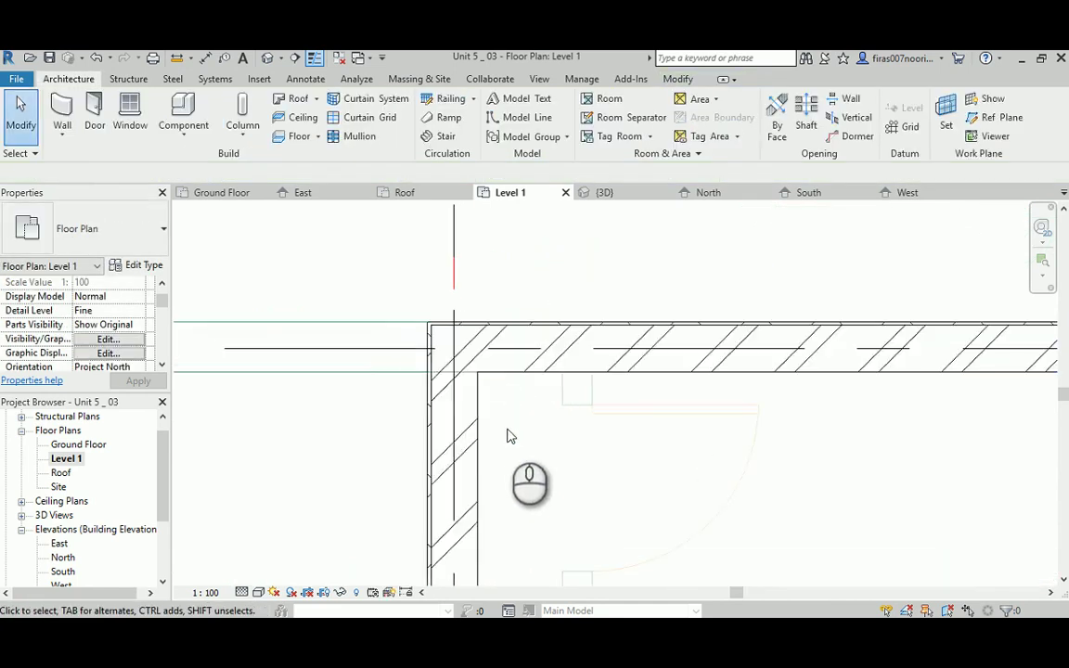
pyautogui.moveTo(872, 423); pyautogui.dragTo(509, 347, button='middle')
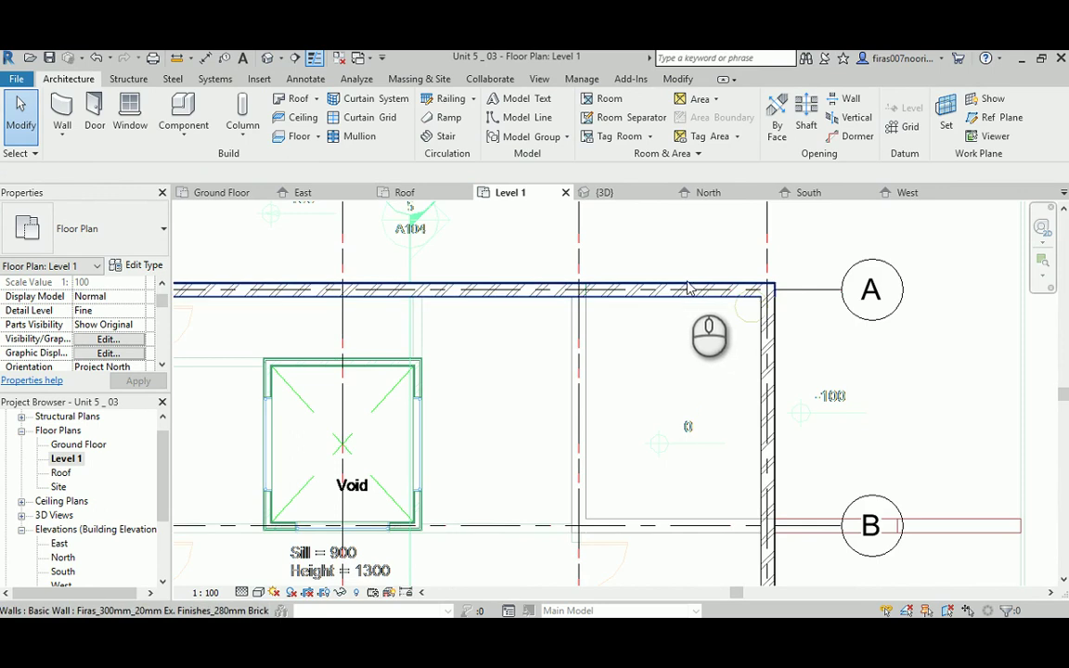
pyautogui.moveTo(599, 289); pyautogui.dragTo(659, 263, button='middle')
pyautogui.scroll(-2, 641, 274)
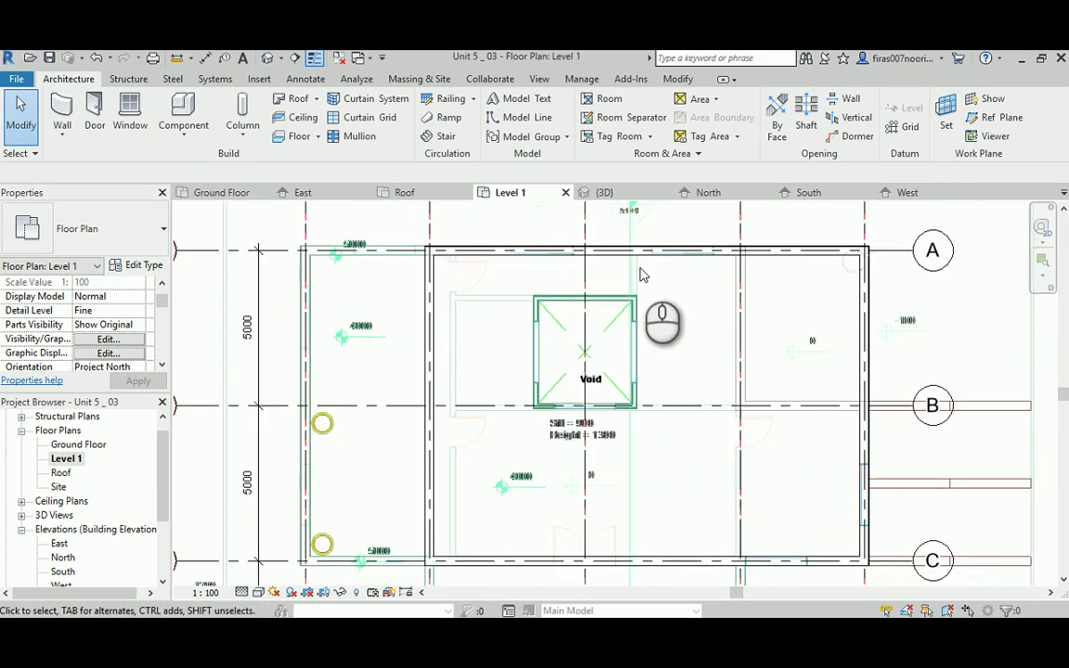
pyautogui.click(267, 58)
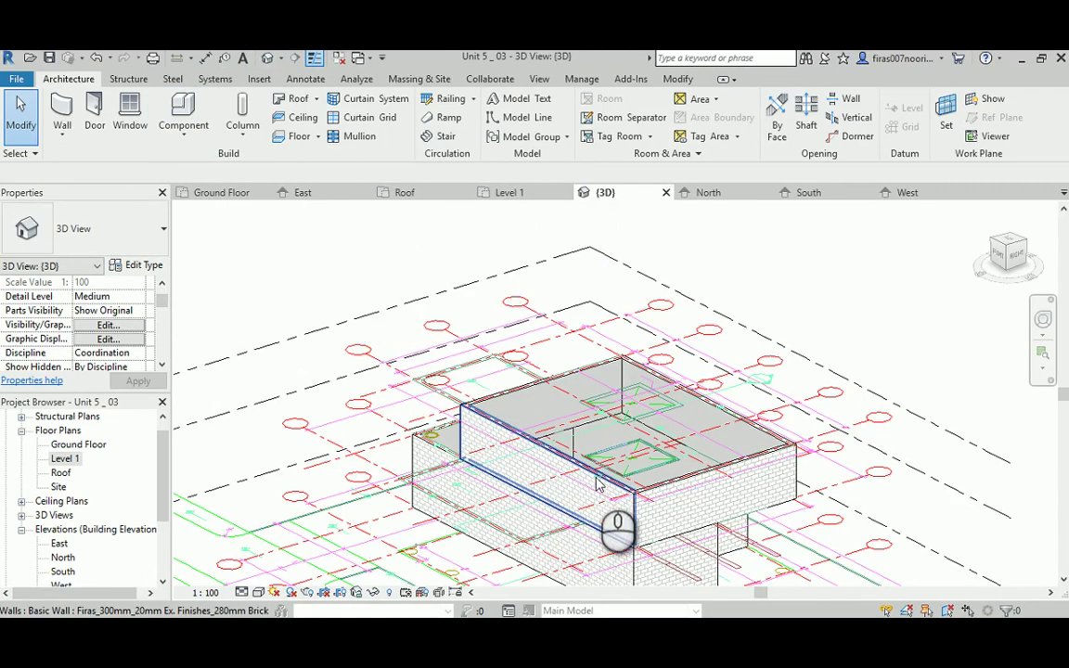
pyautogui.keyDown('shift'); pyautogui.moveTo(572, 468); pyautogui.dragTo(868, 401, button='middle'); pyautogui.keyUp('shift')
pyautogui.keyDown('shift'); pyautogui.moveTo(688, 539); pyautogui.dragTo(863, 455, button='middle'); pyautogui.keyUp('shift')
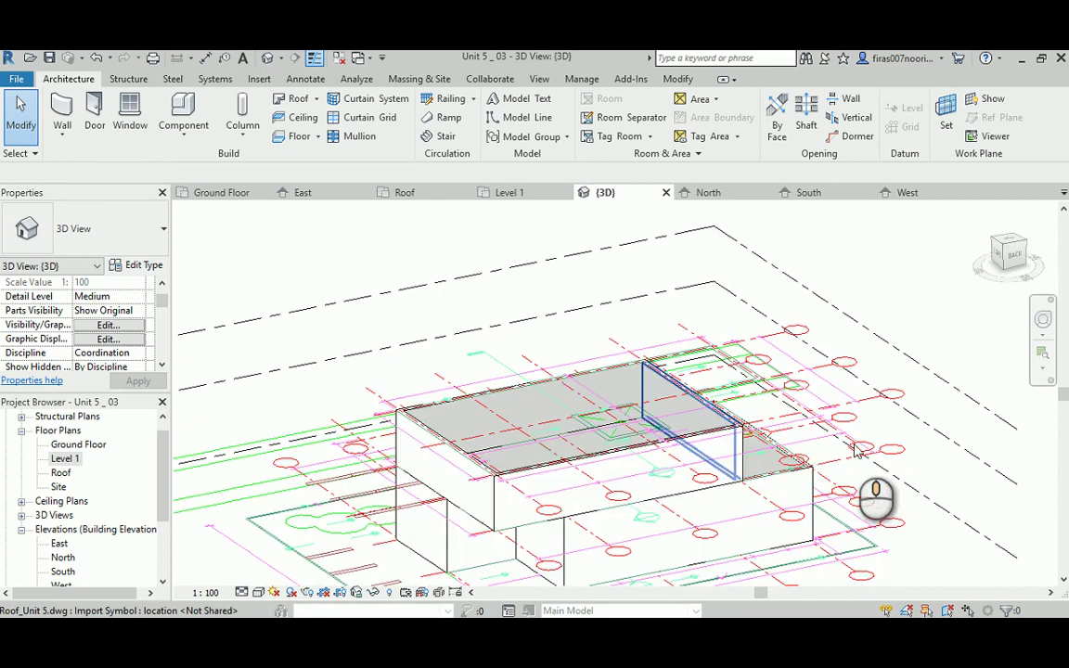
# Step: Examine the parapet outline in the Roof floor plan and the Roof level in the East elevation
pyautogui.click(58, 473)
pyautogui.scroll(5, 399, 397)
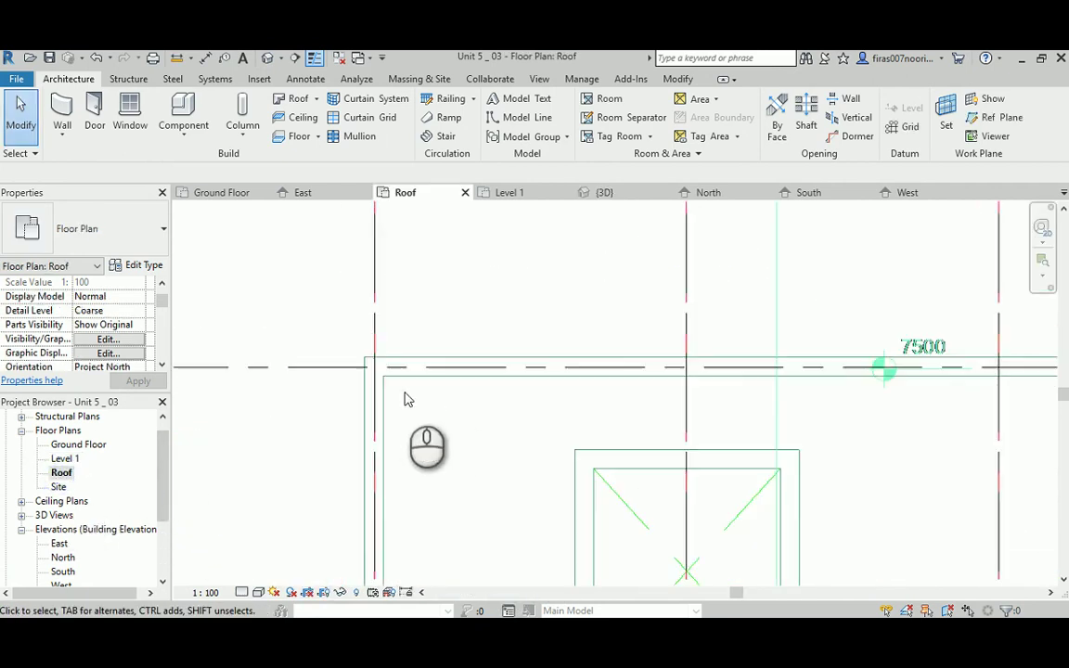
pyautogui.scroll(-3, 465, 443)
pyautogui.moveTo(461, 413); pyautogui.dragTo(445, 350, button='middle')
pyautogui.moveTo(353, 305); pyautogui.dragTo(435, 293, button='middle')
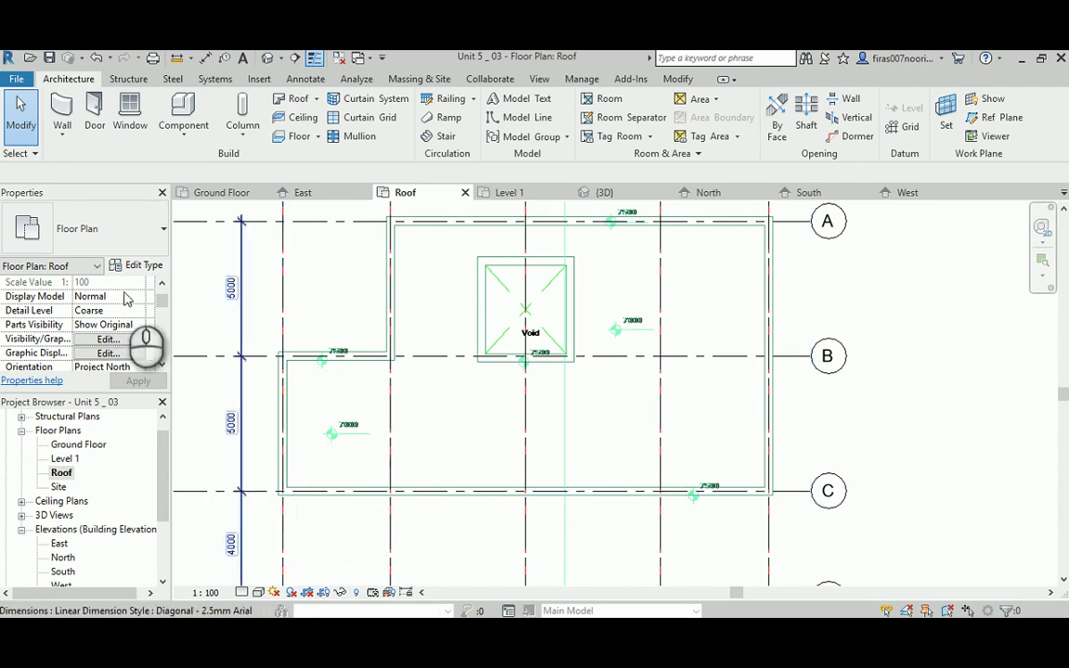
pyautogui.click(62, 104)
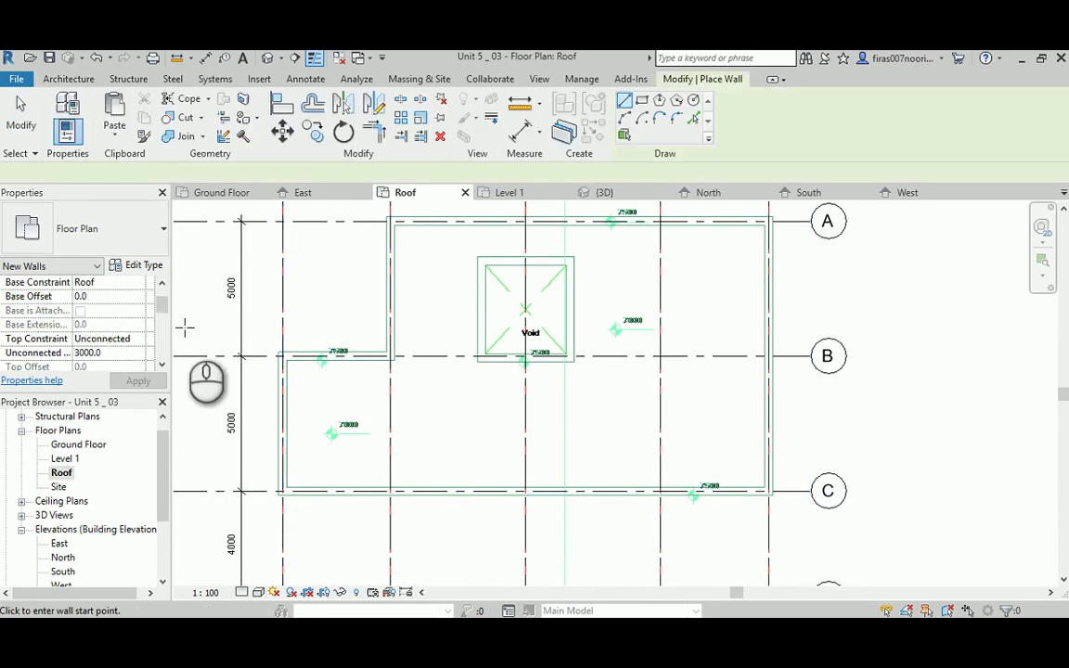
pyautogui.doubleClick(61, 545)
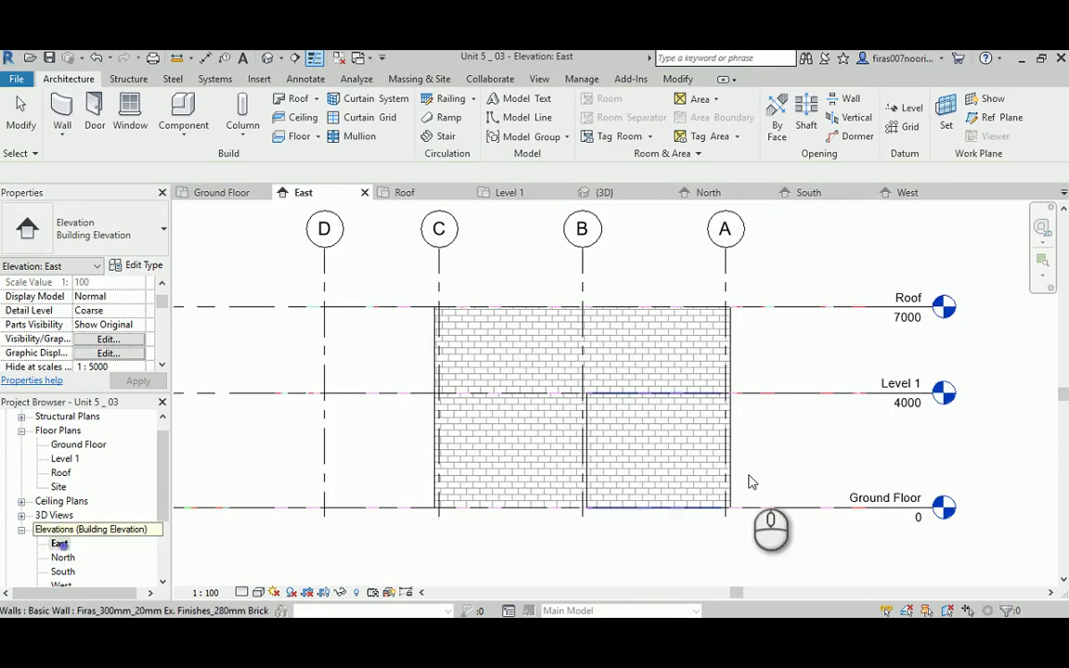
pyautogui.moveTo(833, 291); pyautogui.dragTo(821, 389, button='middle')
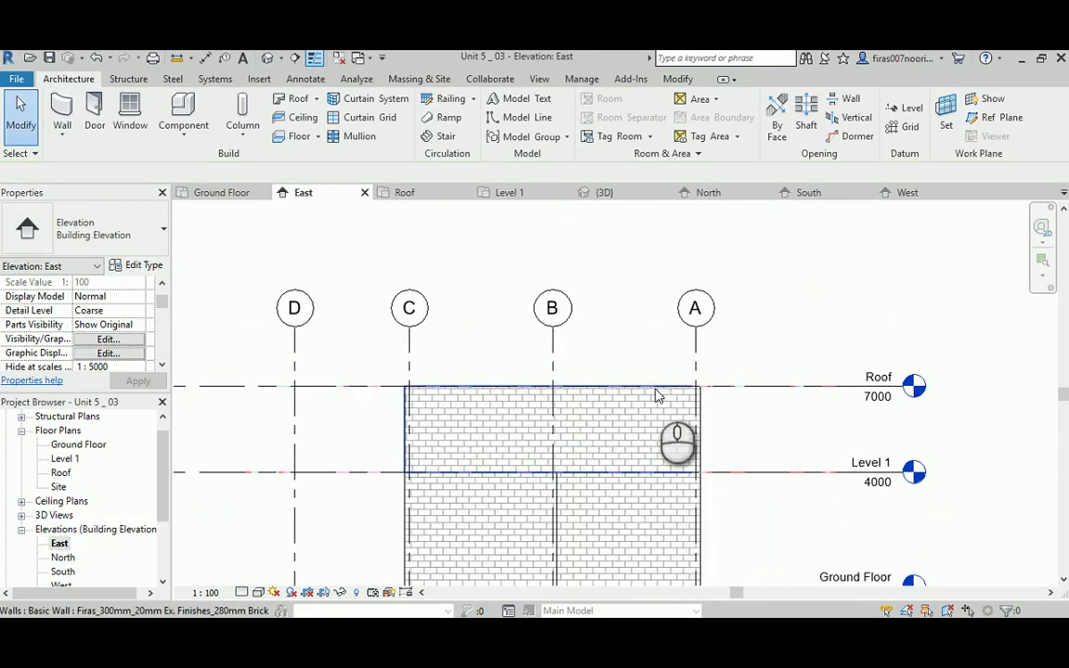
# Step: Switch to AutoCAD and examine the parapet height dimension above Level 3 in the South Elevation of CAD.dwg
pyautogui.hotkey('alt', 'Tab')
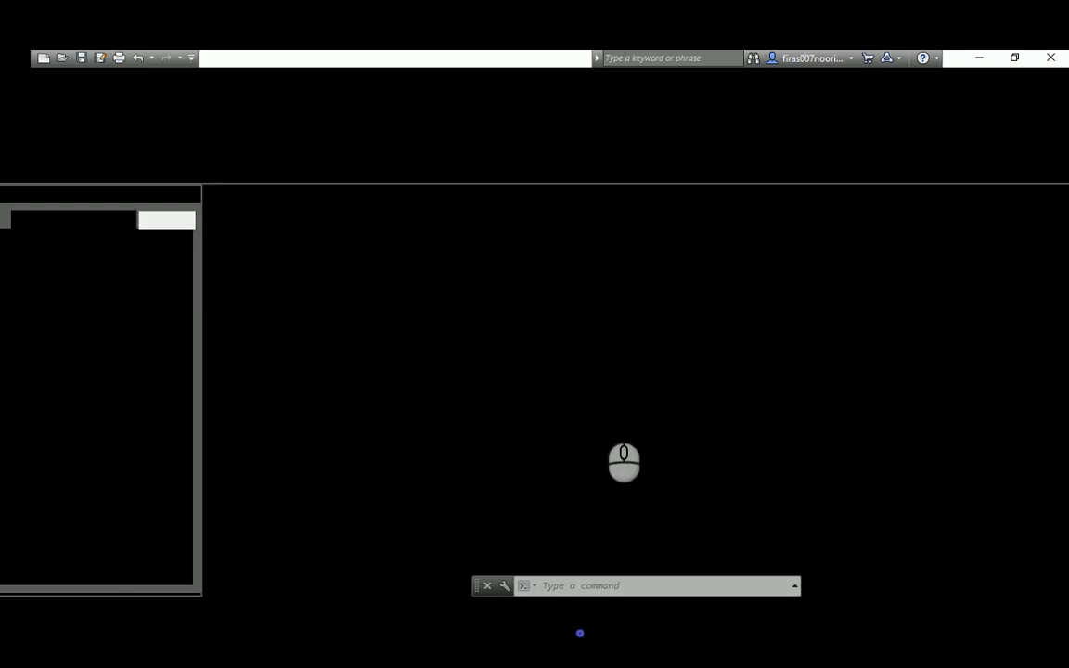
pyautogui.scroll(-8, 590, 384)
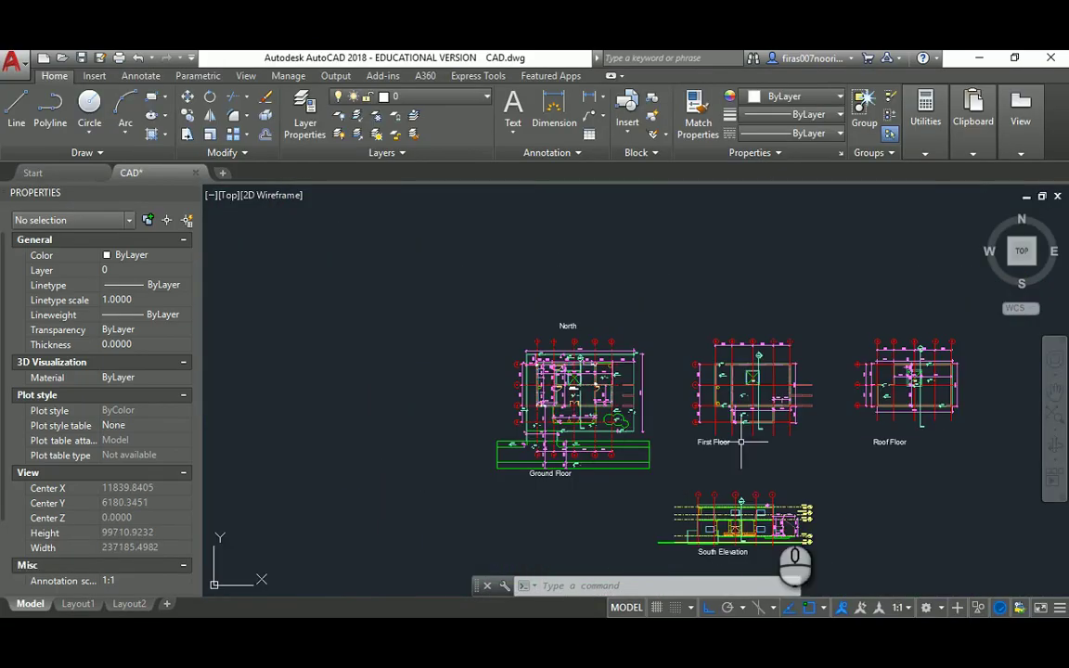
pyautogui.scroll(10, 774, 512)
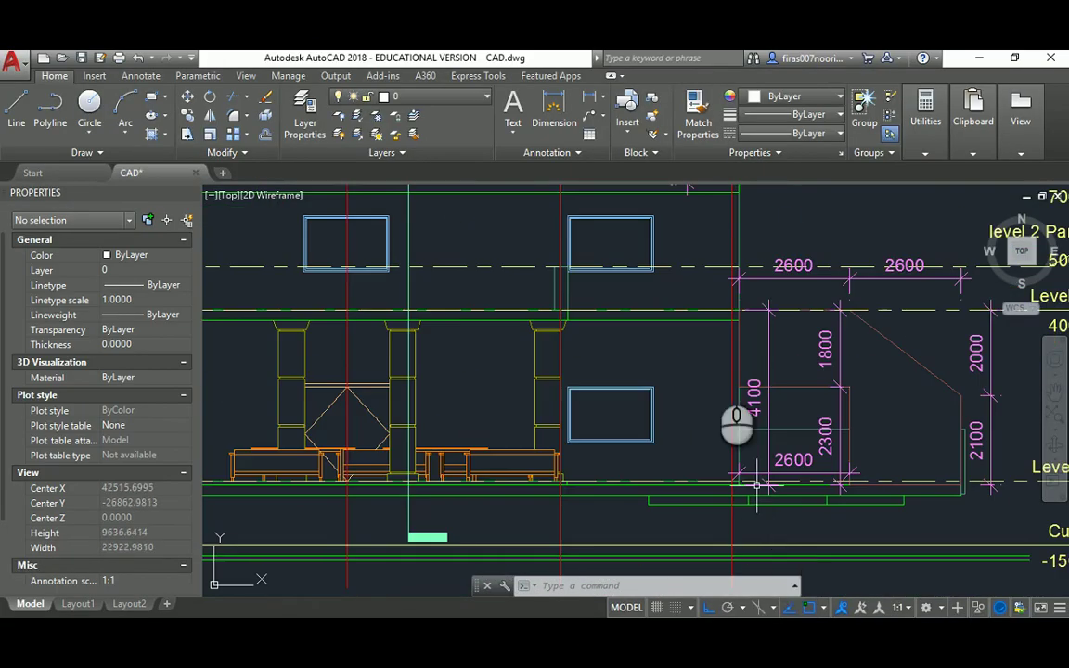
pyautogui.moveTo(697, 335); pyautogui.dragTo(698, 413, button='middle')
pyautogui.scroll(-4, 661, 406)
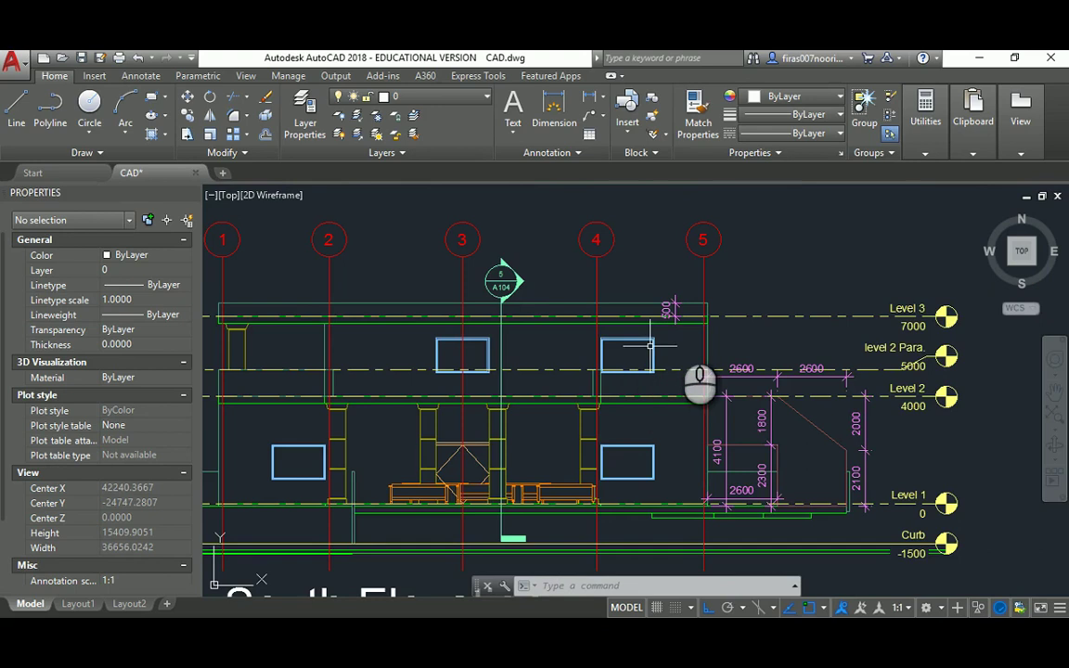
pyautogui.scroll(2, 817, 304)
pyautogui.scroll(4, 611, 295)
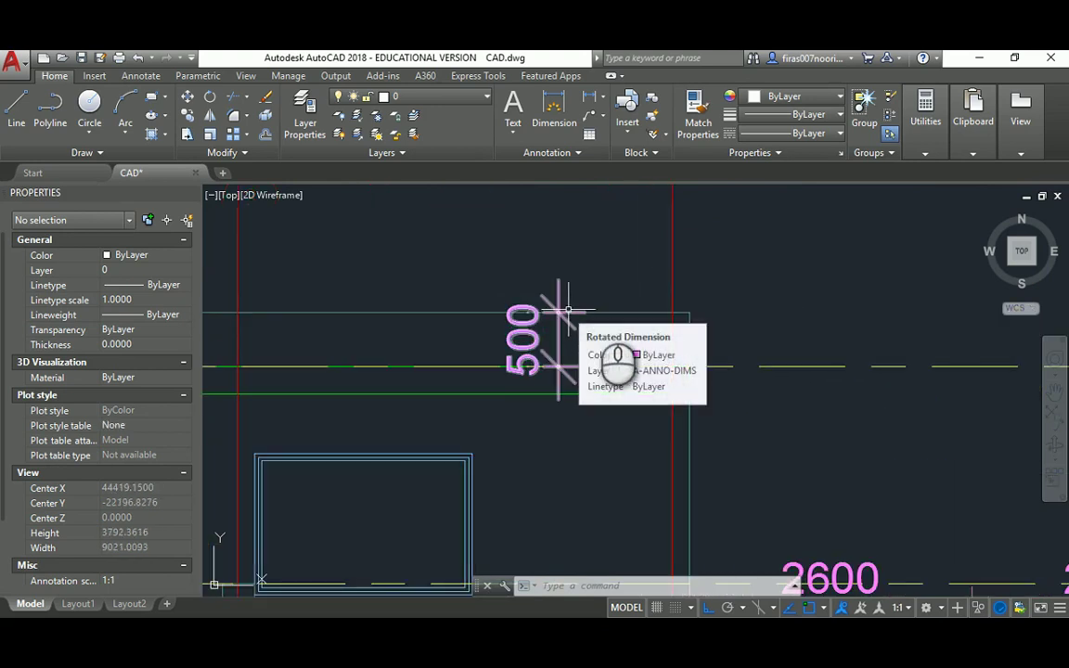
pyautogui.scroll(-4, 599, 313)
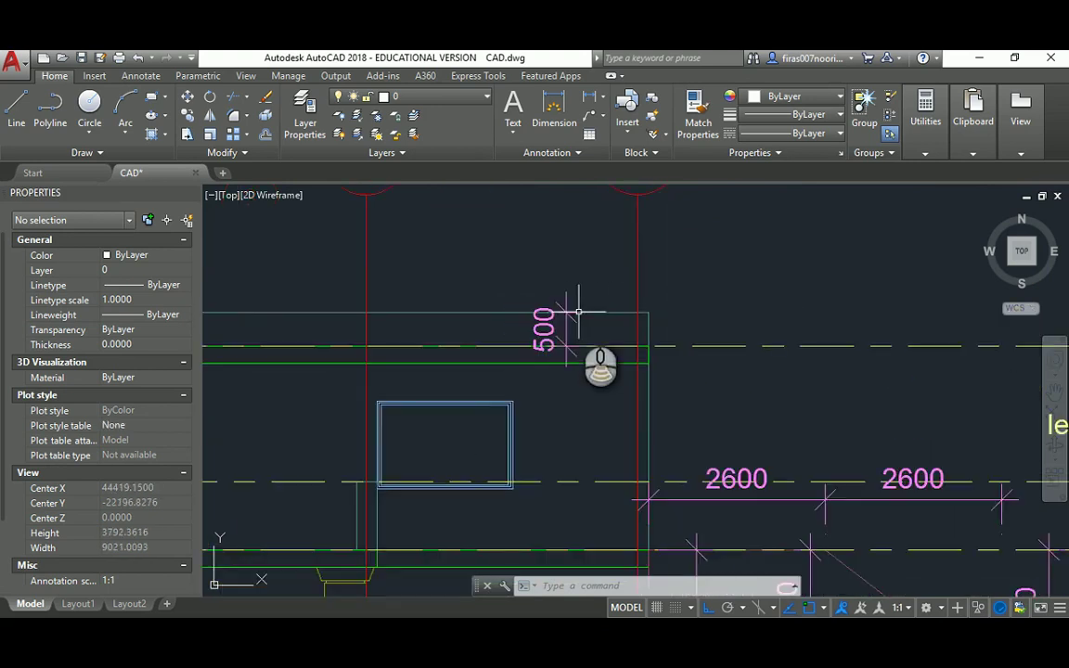
pyautogui.scroll(1, 649, 327)
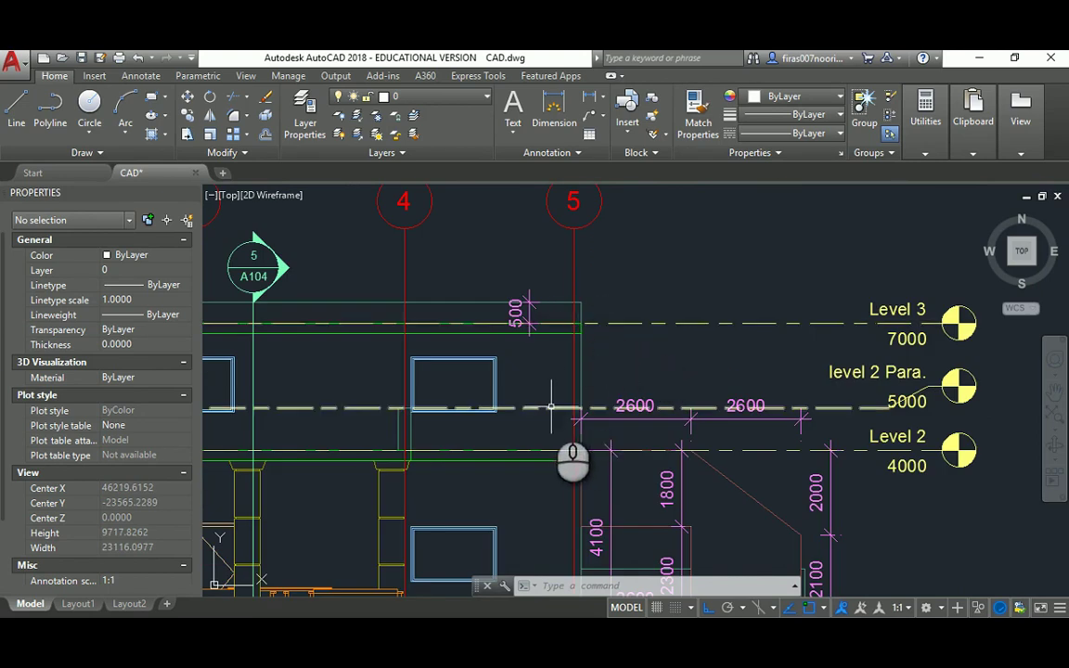
pyautogui.moveTo(513, 404); pyautogui.dragTo(599, 399, button='middle')
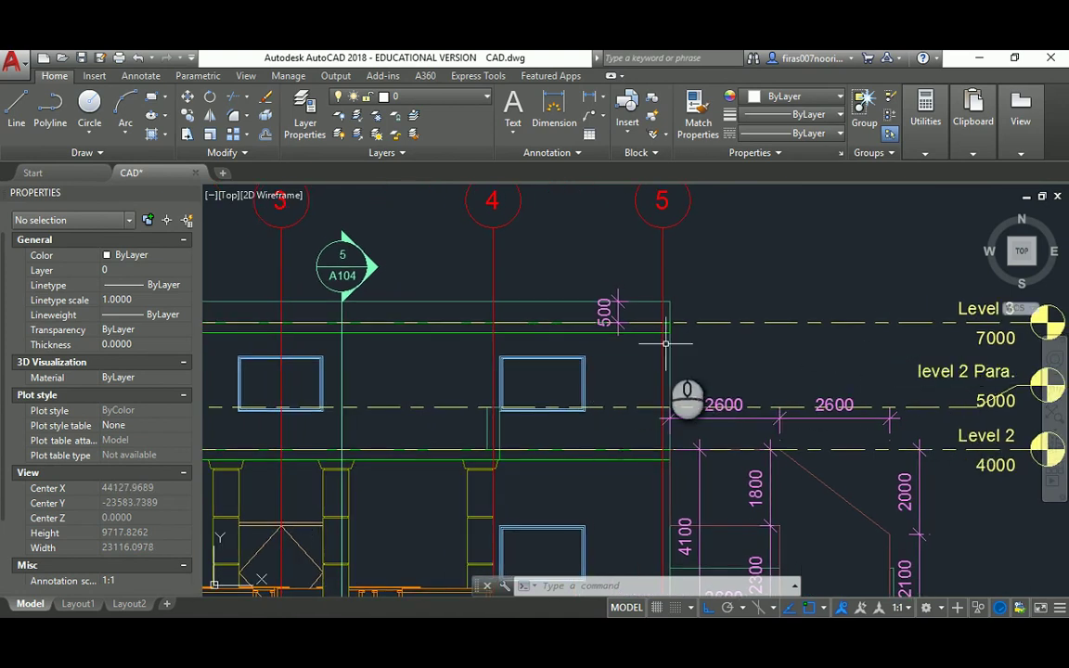
pyautogui.moveTo(635, 329); pyautogui.dragTo(634, 383, button='middle')
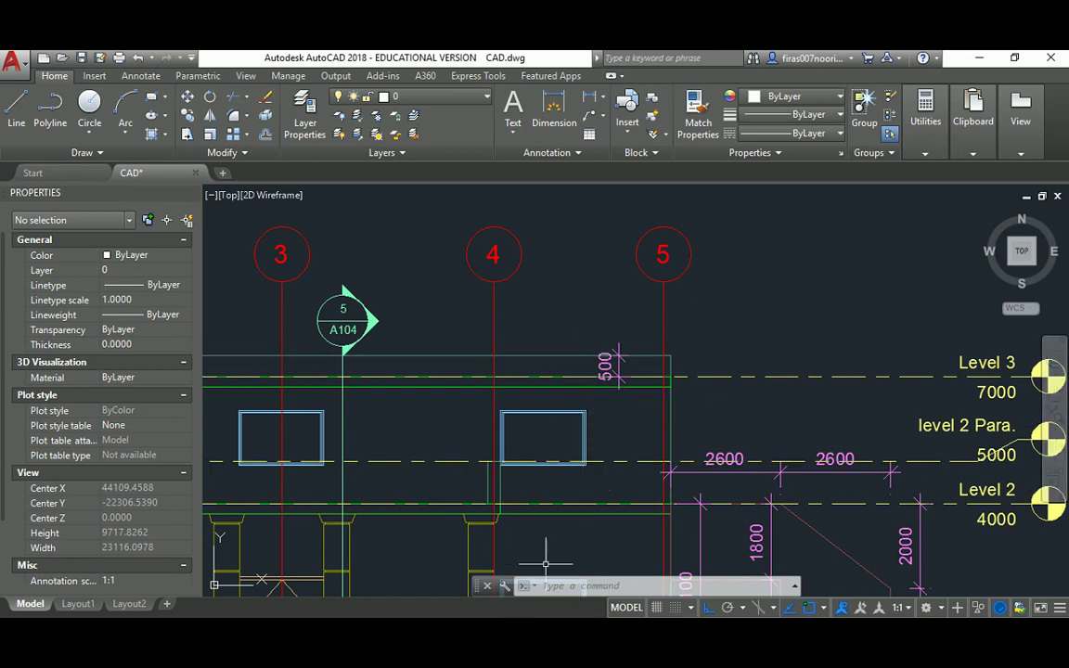
# Step: Switch back to Revit, open the Roof floor plan and start the Wall command with an unconnected height of 500 mm
pyautogui.click(537, 639)
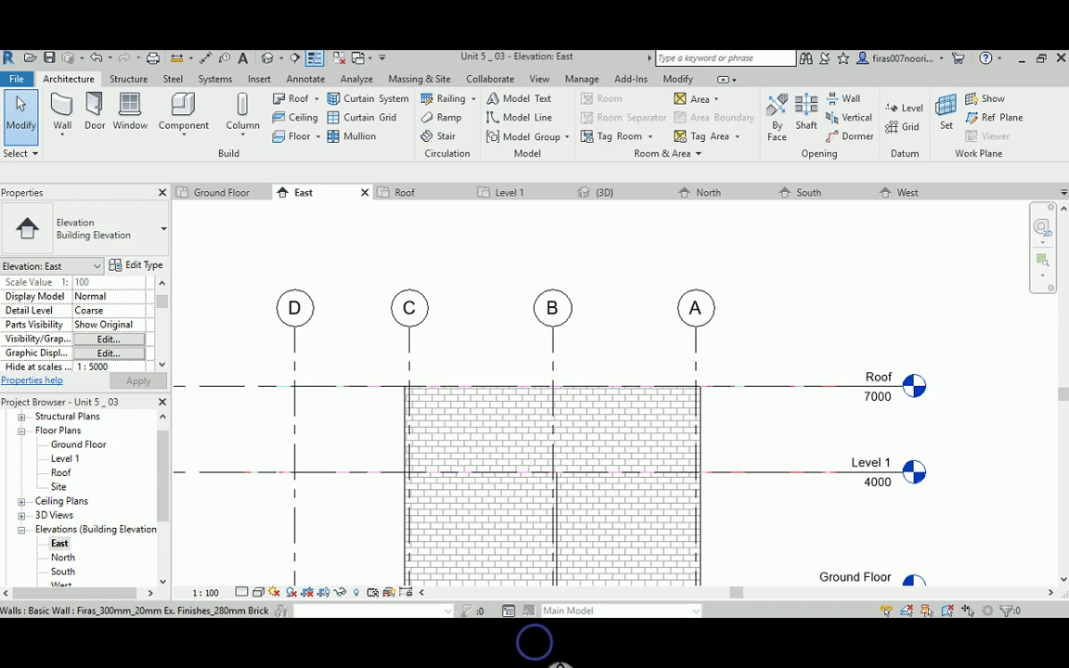
pyautogui.click(328, 377)
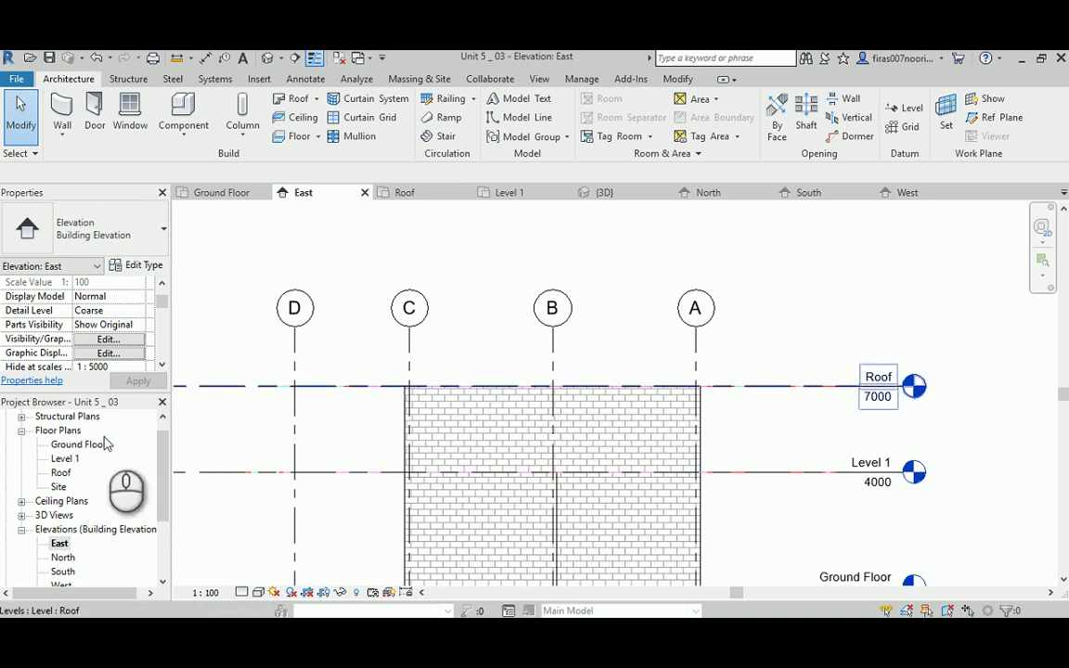
pyautogui.doubleClick(60, 473)
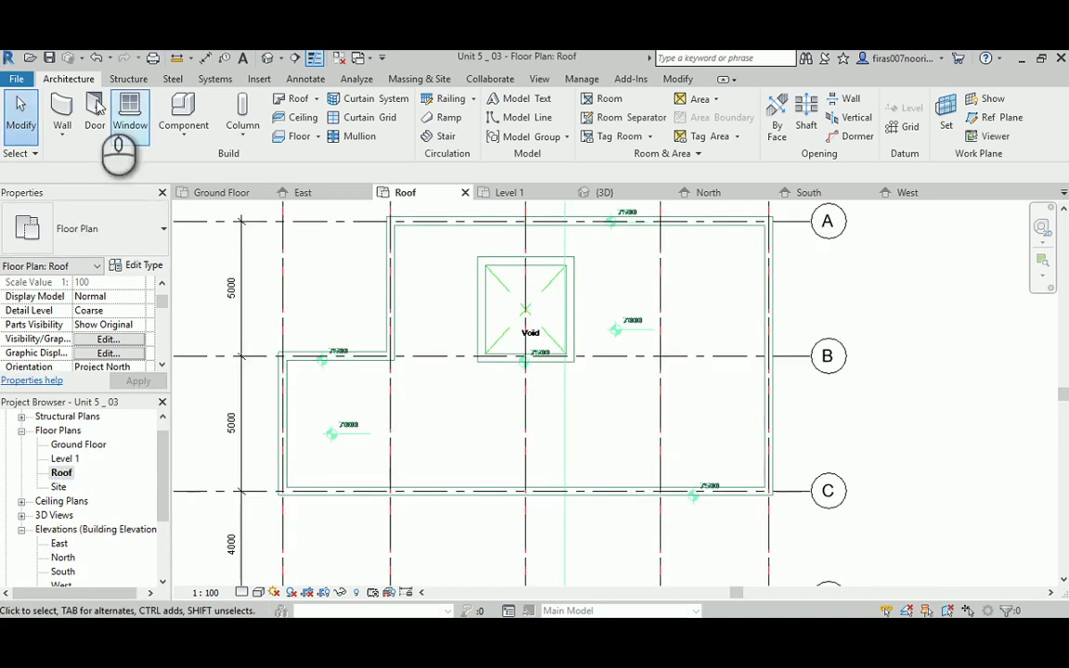
pyautogui.click(61, 109)
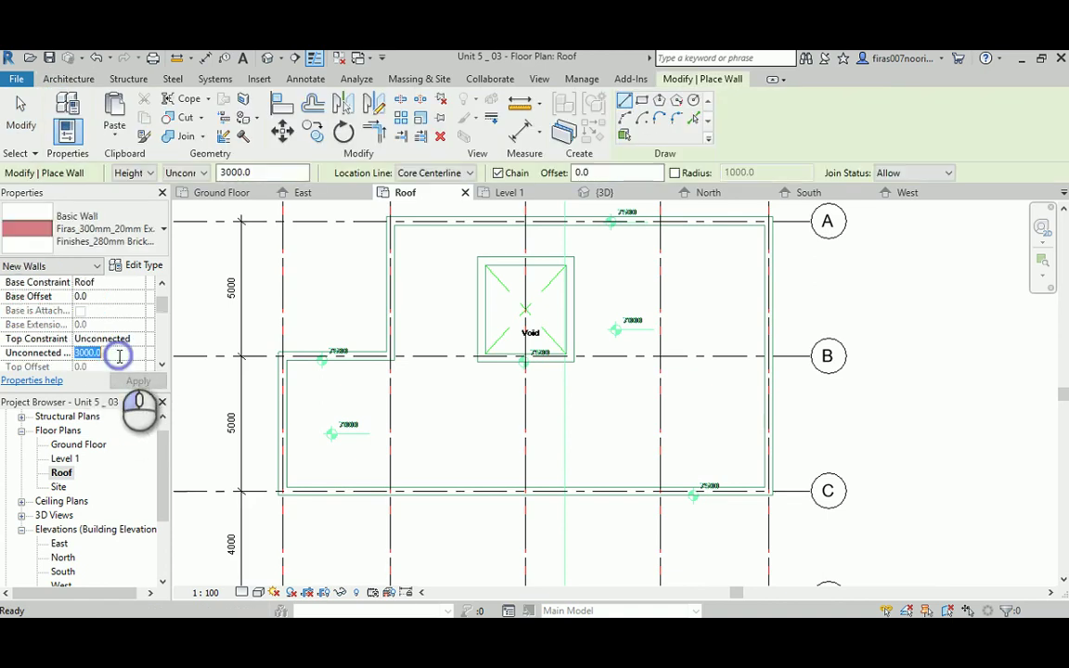
pyautogui.write('500')
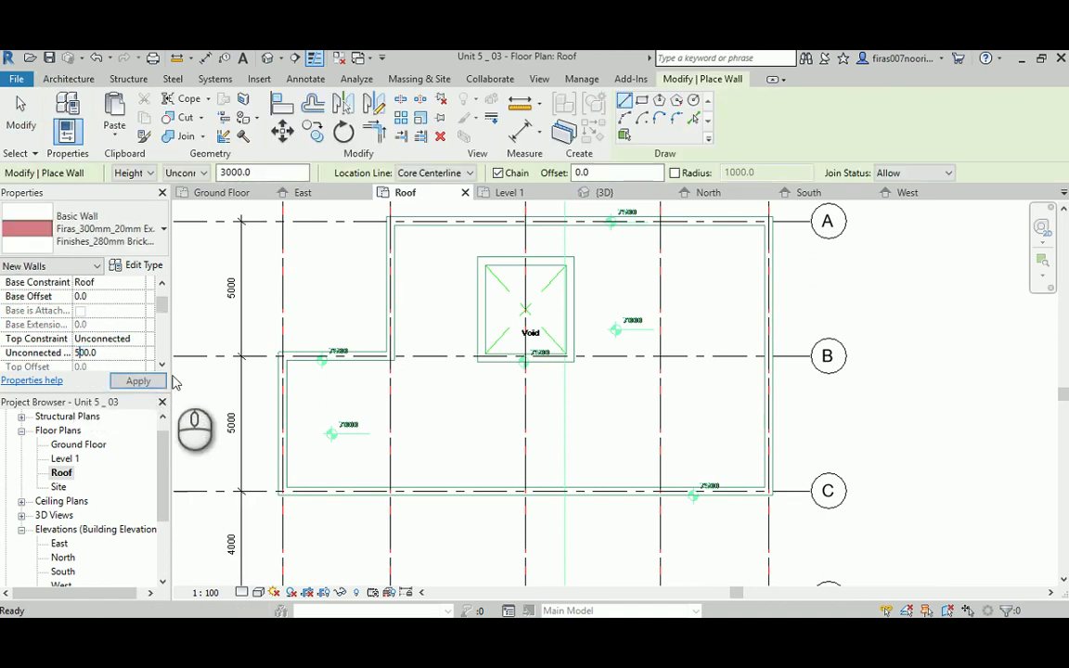
pyautogui.click(139, 381)
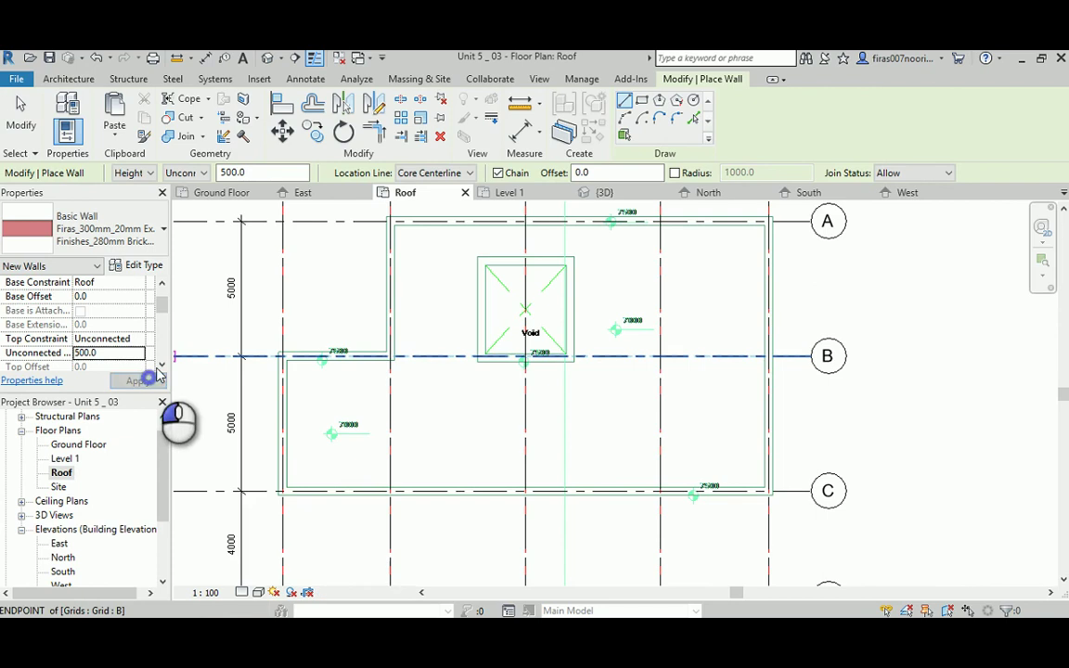
# Step: Draw the roof parapet wall along grid A from the grid 2 intersection to the grid 5 intersection
pyautogui.scroll(5, 390, 221)
pyautogui.click(388, 218)
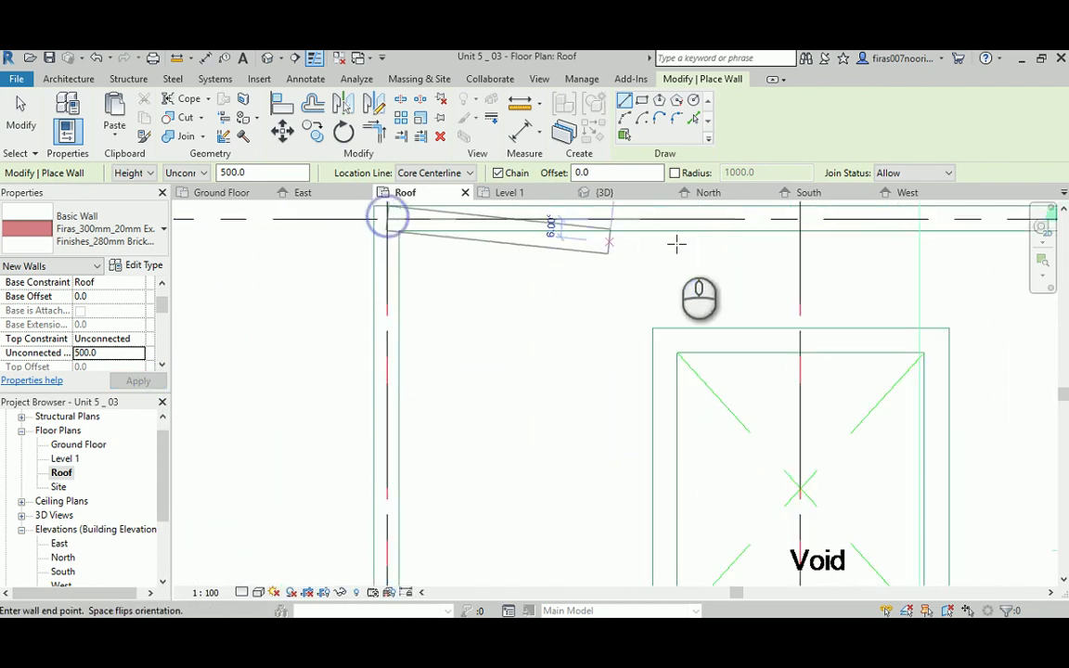
pyautogui.scroll(-2, 381, 360)
pyautogui.moveTo(657, 339); pyautogui.dragTo(468, 320, button='middle')
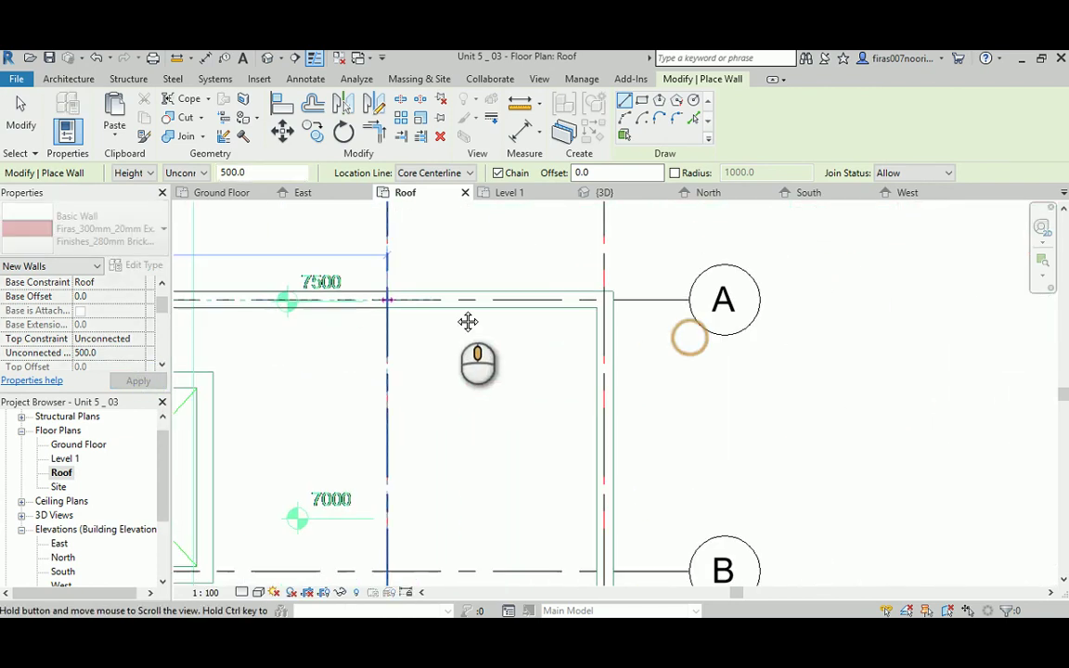
pyautogui.click(603, 300)
# Step: Continue the parapet wall chain along grid 5 to grid C and along grid C to the grid 1 intersection
pyautogui.moveTo(564, 417); pyautogui.dragTo(551, 432, button='middle')
pyautogui.click(602, 548)
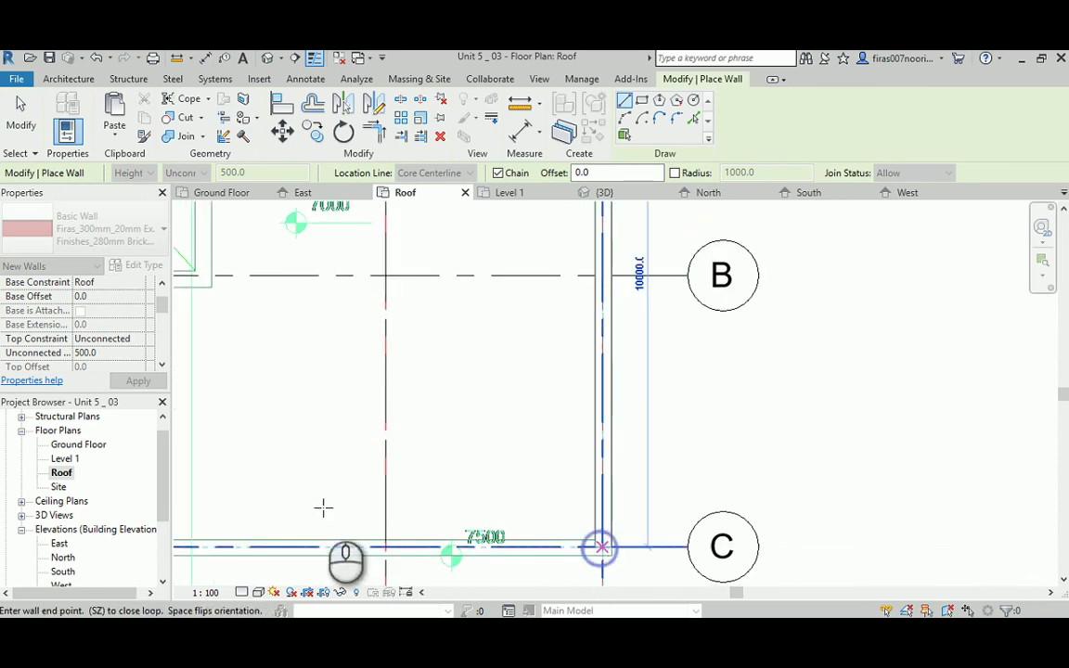
pyautogui.scroll(2, 807, 431)
pyautogui.moveTo(806, 432); pyautogui.dragTo(691, 437, button='middle')
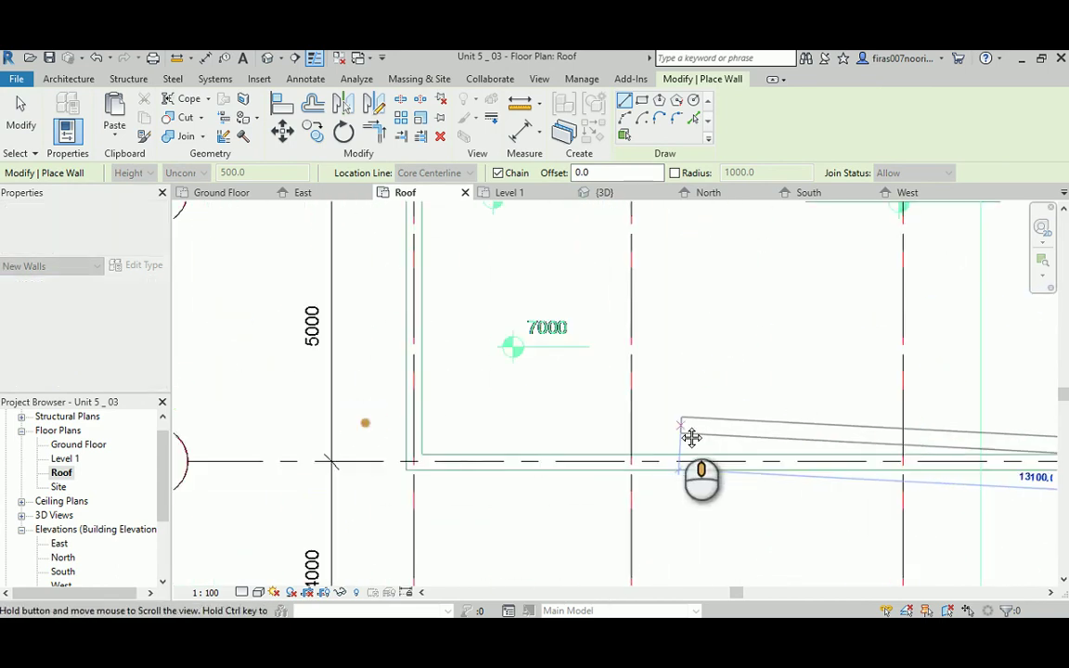
pyautogui.click(413, 461)
# Step: Close the roof parapet chain along grid 1 to grid B, along grid B to grid 2 and along grid 2 to grid A
pyautogui.moveTo(454, 280); pyautogui.dragTo(423, 541, button='middle')
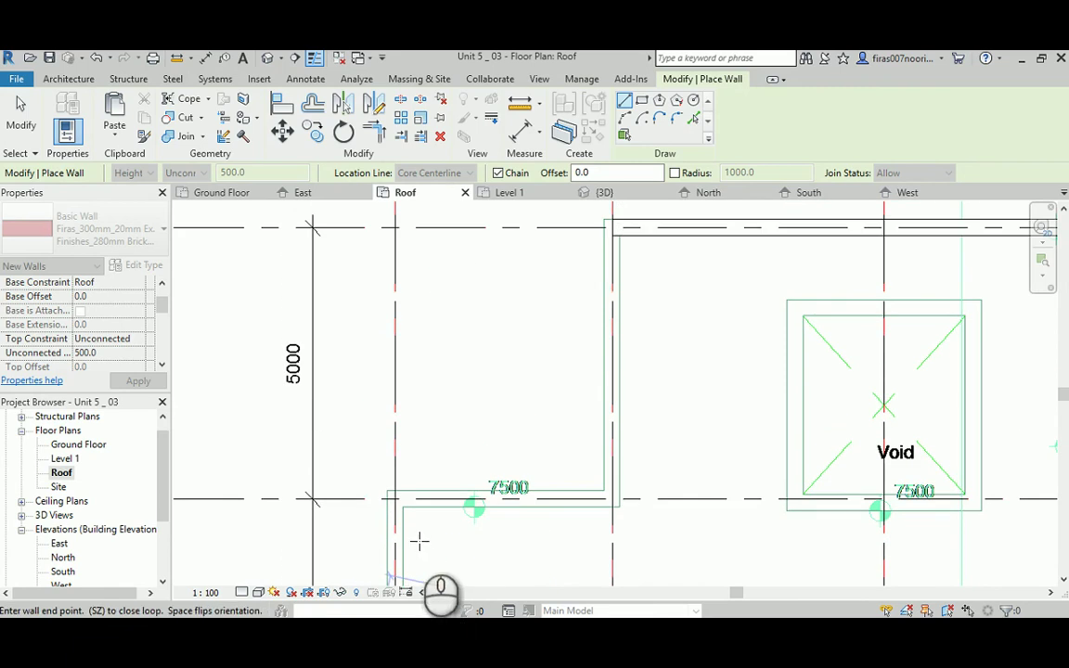
pyautogui.click(396, 500)
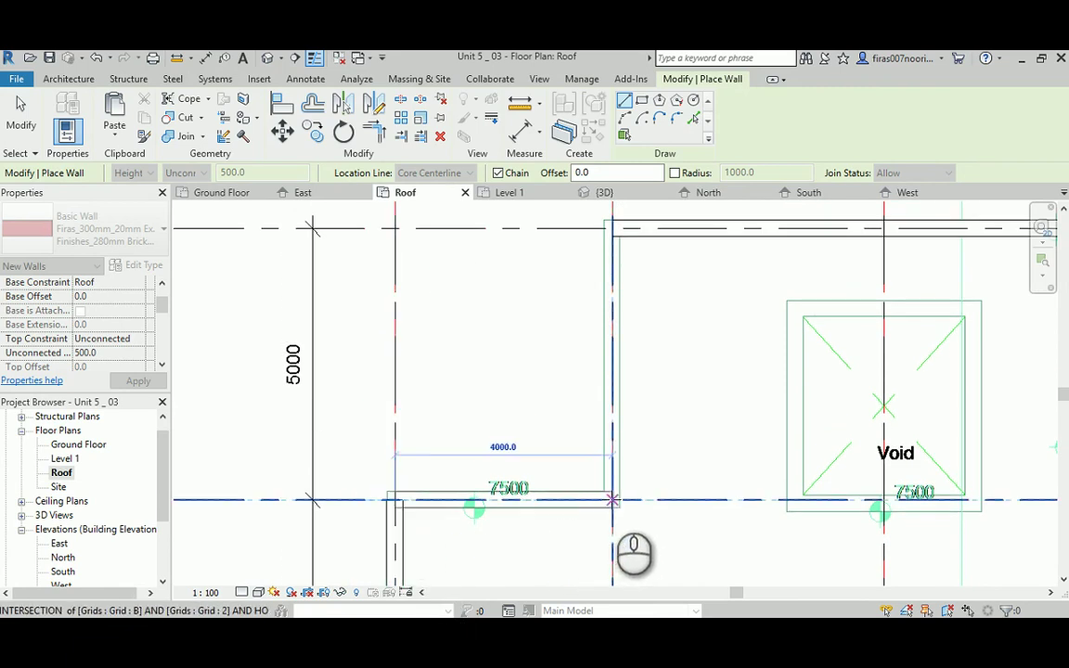
pyautogui.click(611, 501)
pyautogui.click(612, 228)
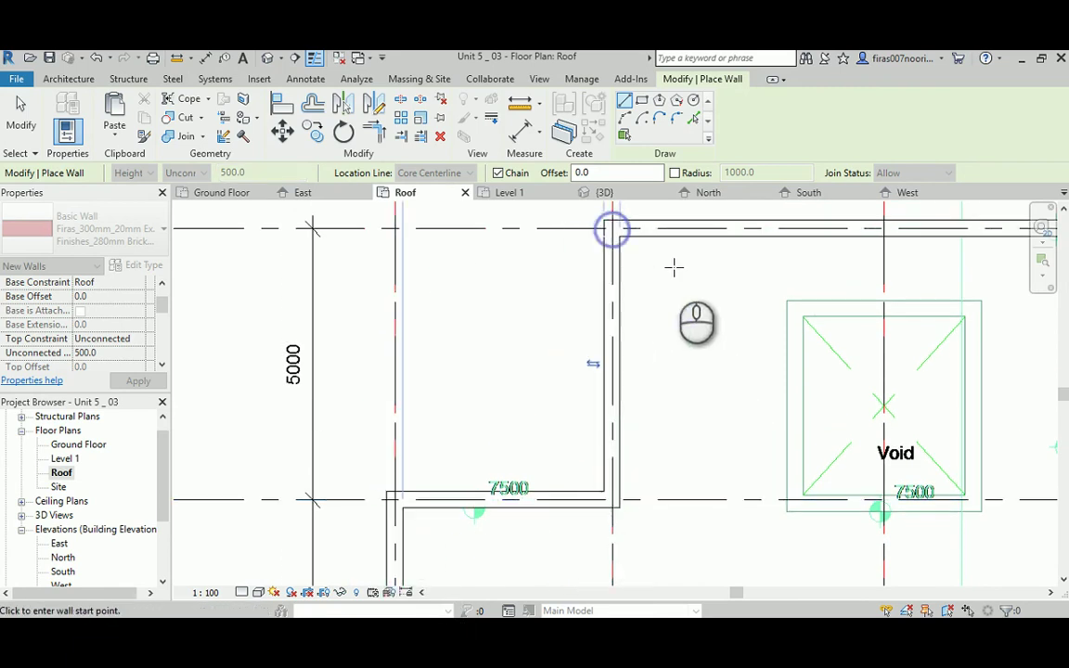
pyautogui.rightClick(680, 267)
pyautogui.click(716, 277)
pyautogui.rightClick(687, 276)
pyautogui.click(704, 286)
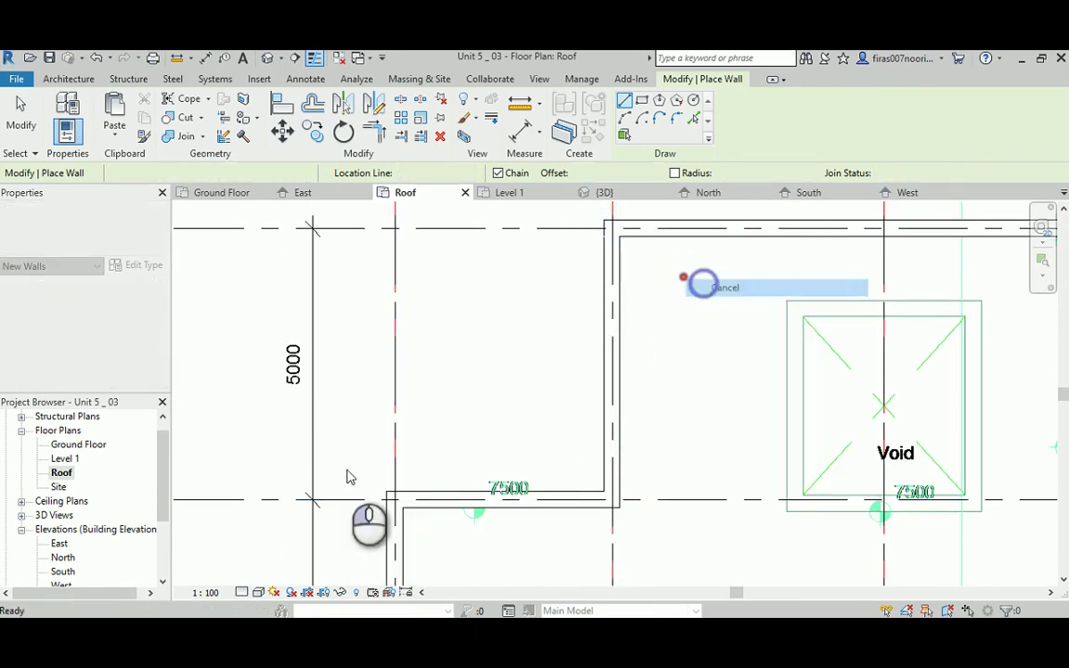
# Step: Set the Roof floor plan's detail level to Fine and look closely at the parapet corner at grids A and 2
pyautogui.click(241, 592)
pyautogui.click(263, 573)
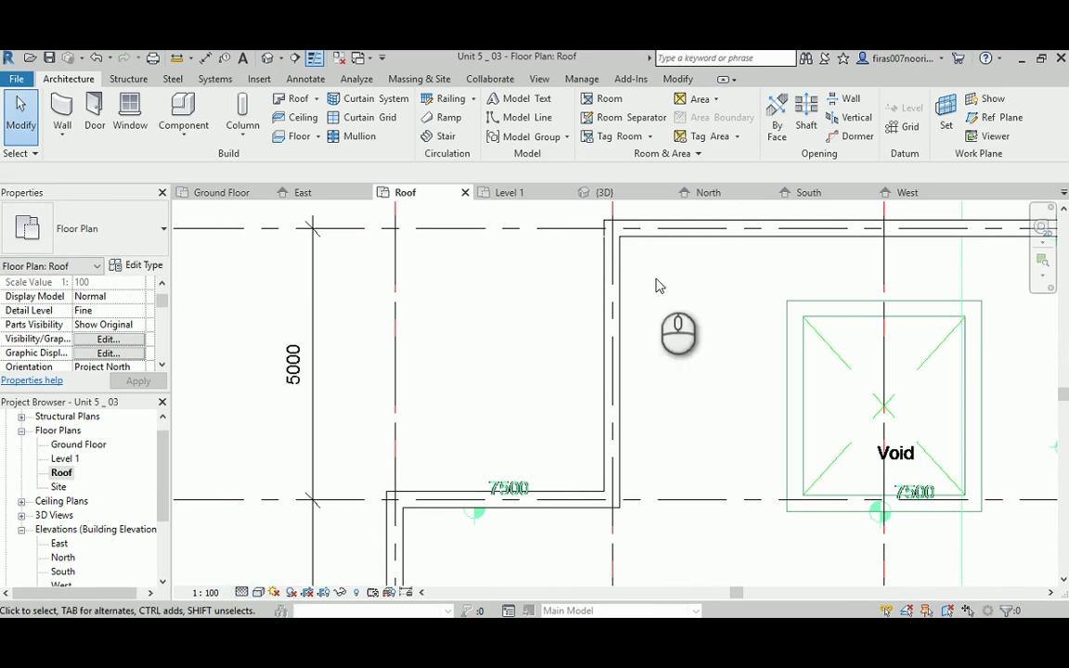
pyautogui.moveTo(664, 297); pyautogui.dragTo(506, 370, button='middle')
pyautogui.scroll(5, 497, 282)
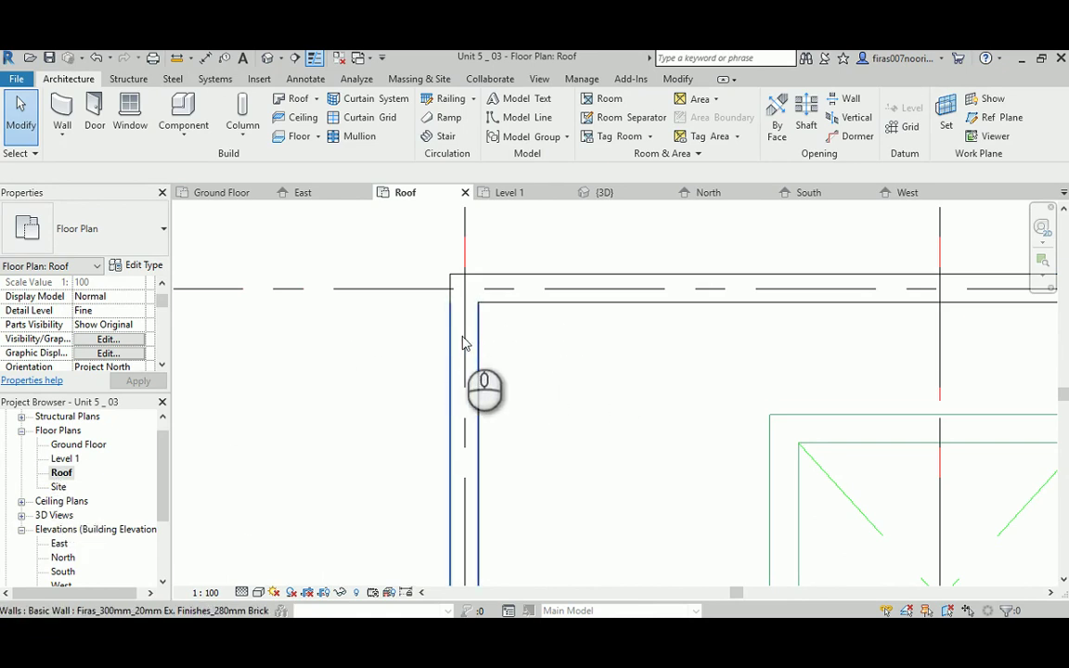
# Step: Inspect the roof parapet walls from several sides in the 3D view
pyautogui.click(268, 58)
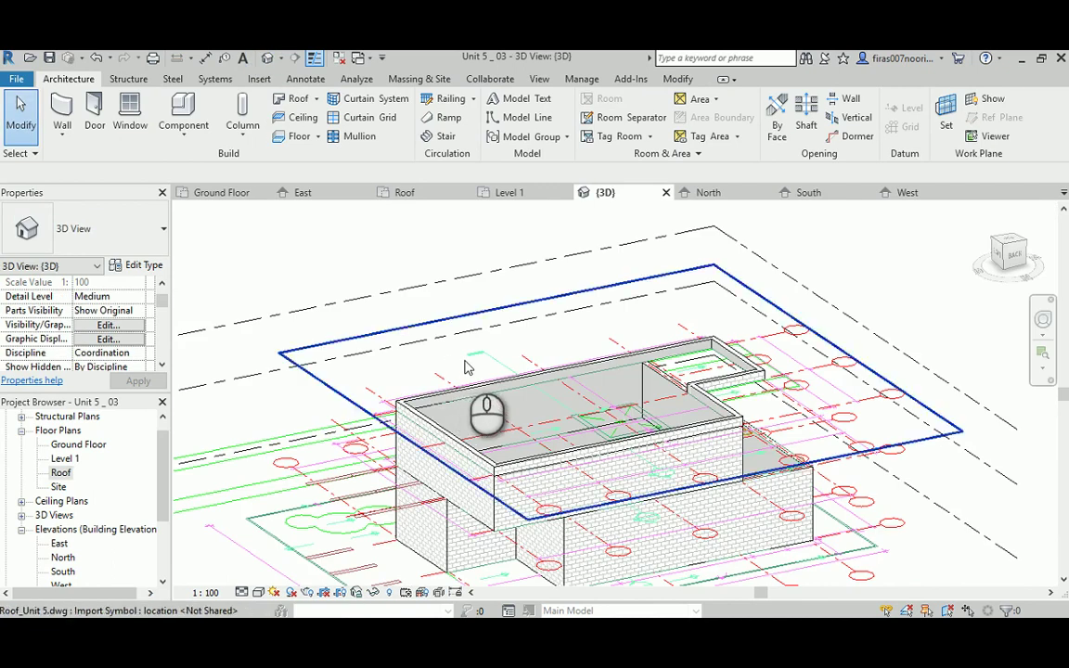
pyautogui.keyDown('shift'); pyautogui.moveTo(576, 377); pyautogui.dragTo(452, 379, button='middle'); pyautogui.keyUp('shift')
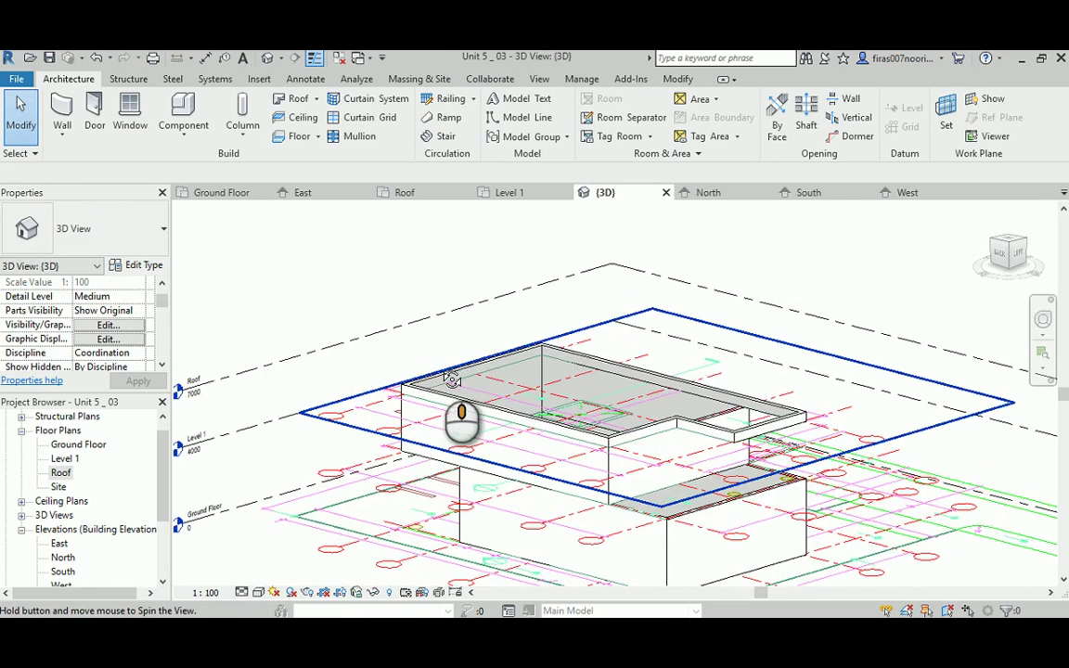
pyautogui.scroll(5, 650, 455)
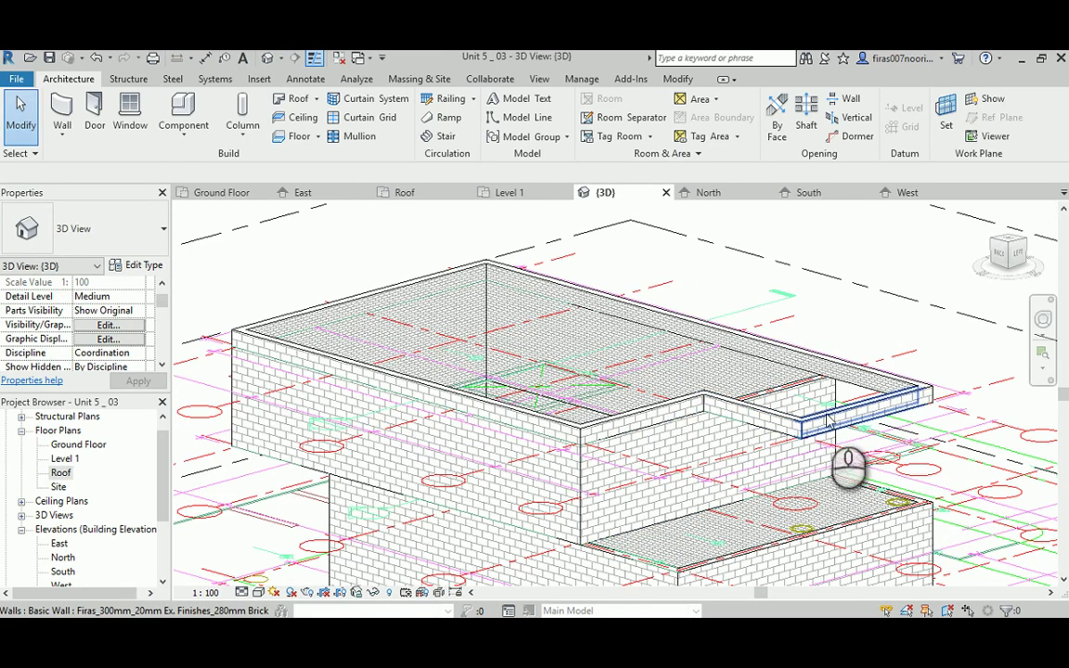
pyautogui.moveTo(597, 536); pyautogui.dragTo(584, 352, button='middle')
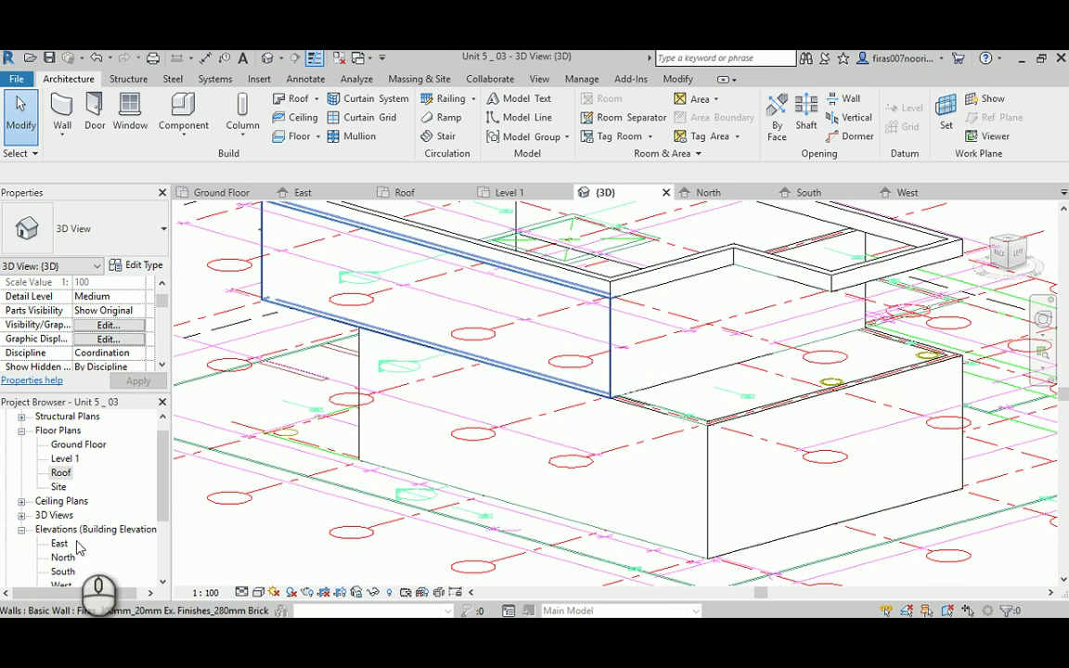
# Step: Check the parapet's height above the Roof level in the East elevation with an aligned dimension, without placing it
pyautogui.doubleClick(58, 545)
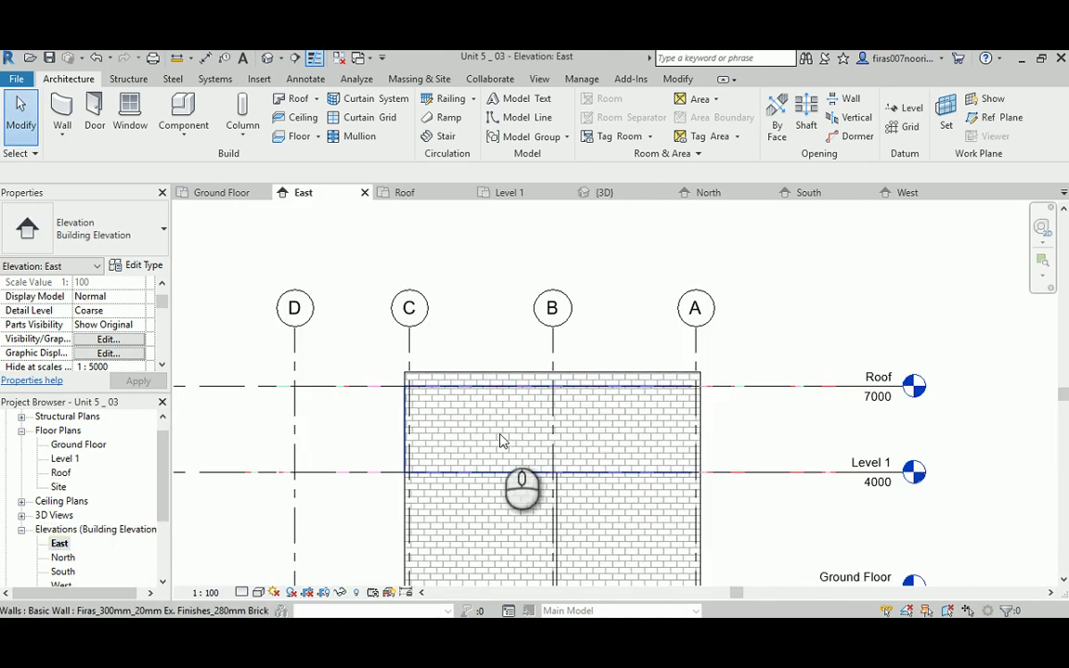
pyautogui.scroll(3, 752, 448)
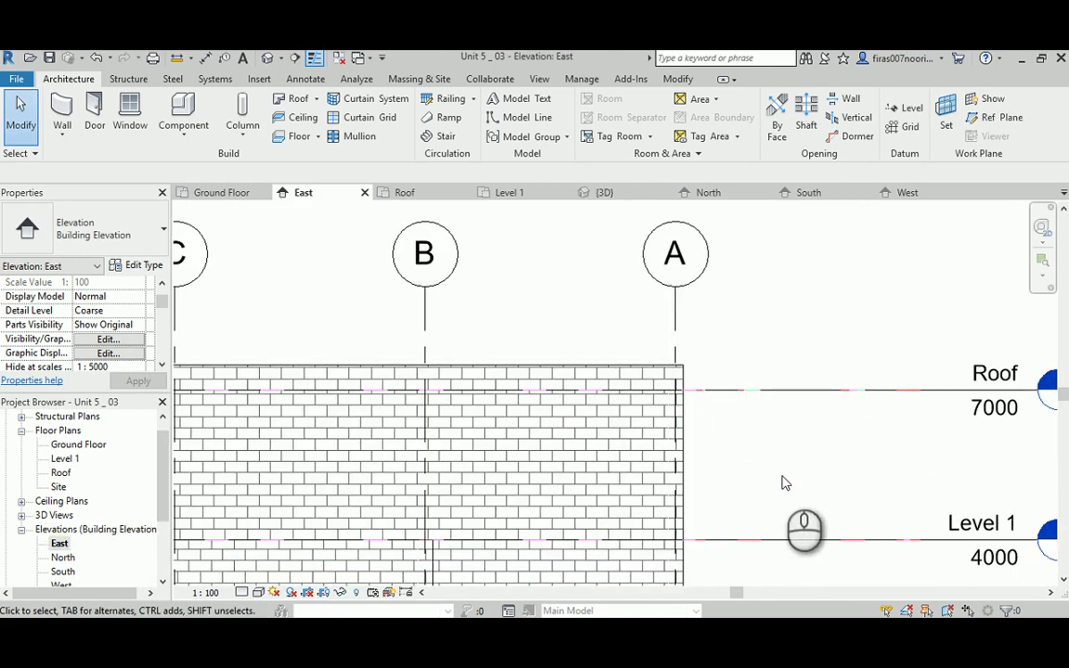
pyautogui.press('i')
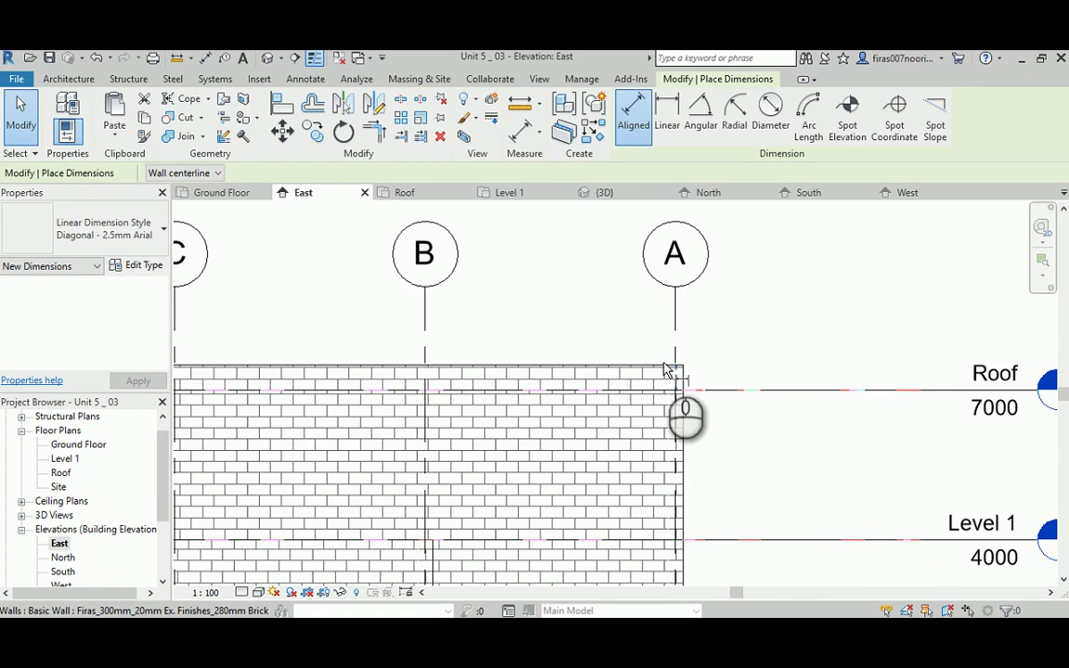
pyautogui.click(738, 390)
pyautogui.scroll(2, 747, 362)
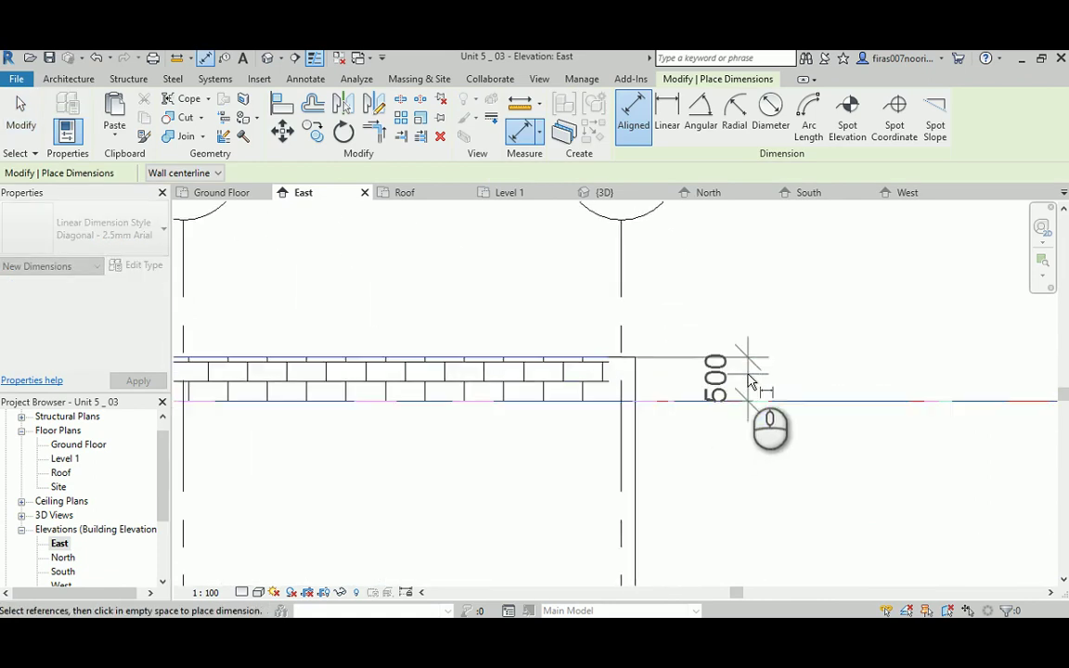
pyautogui.scroll(-4, 520, 331)
pyautogui.scroll(3, 597, 351)
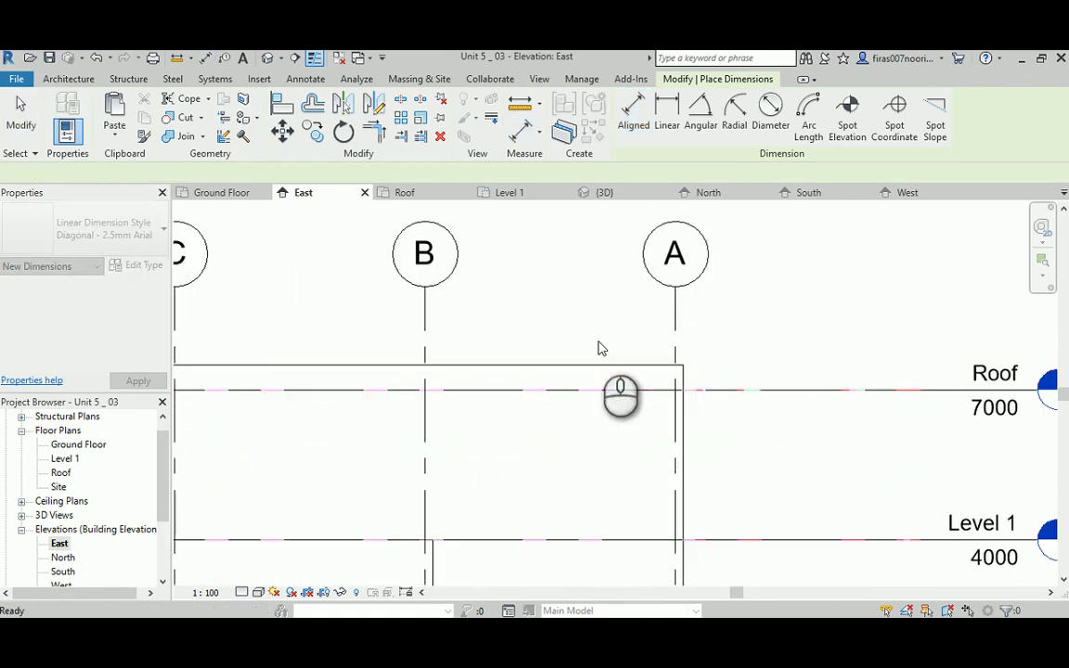
pyautogui.press('Escape')
pyautogui.press('Escape')
pyautogui.scroll(-2, 595, 353)
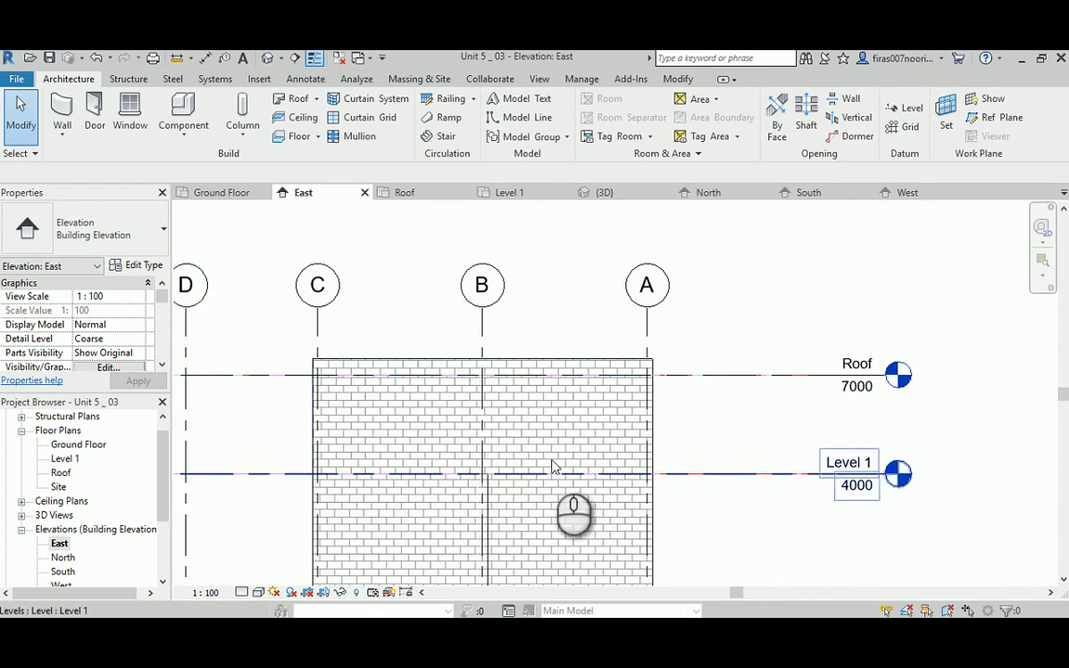
pyautogui.moveTo(234, 458); pyautogui.dragTo(453, 451, button='middle')
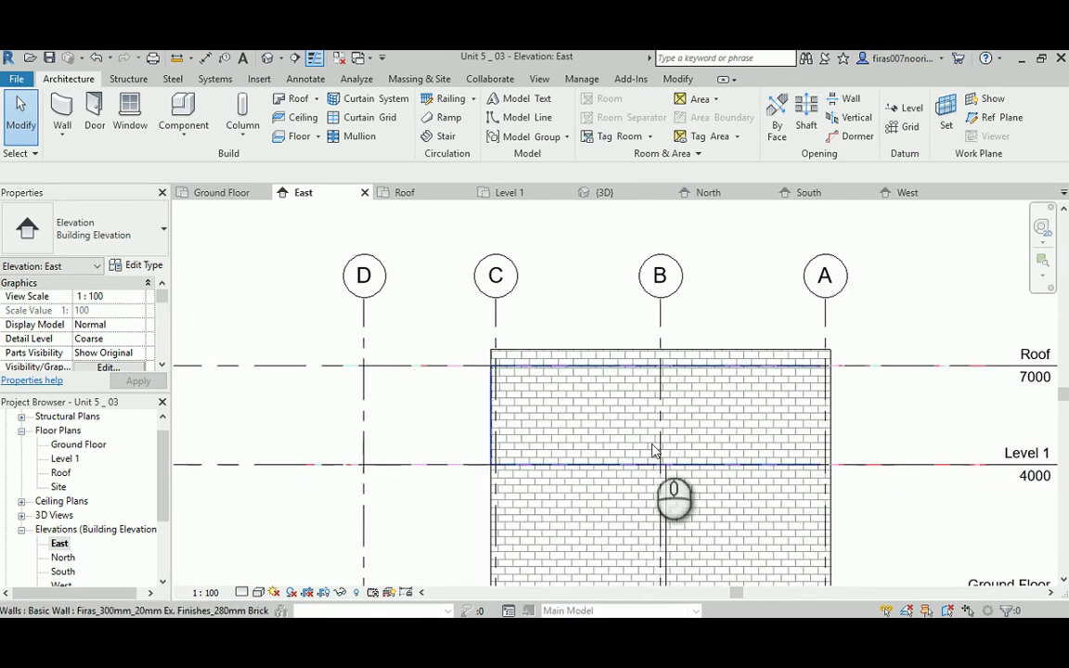
pyautogui.moveTo(921, 462); pyautogui.dragTo(750, 462, button='middle')
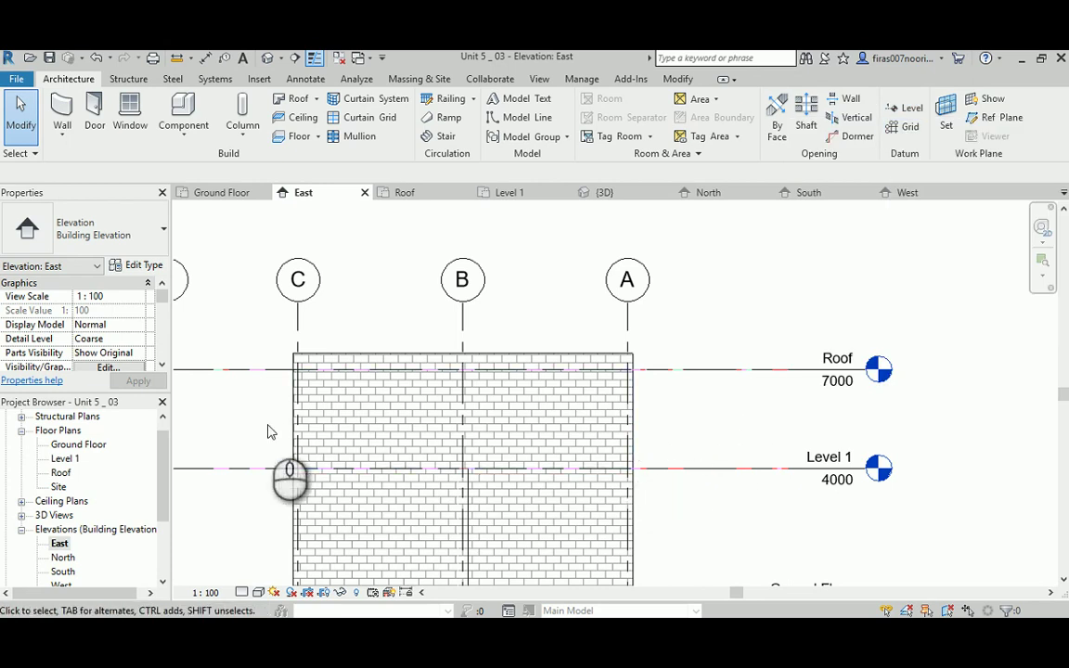
# Step: Copy the Level 1 level line 1000 mm upward in the East elevation
pyautogui.click(295, 433)
pyautogui.click(661, 484)
pyautogui.click(653, 470)
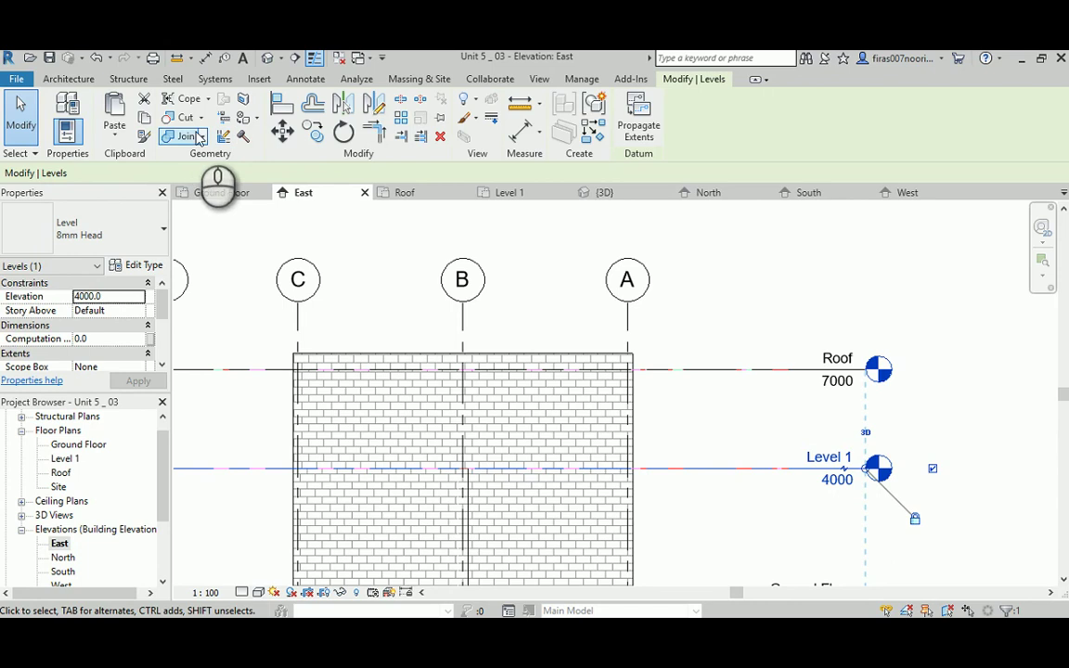
pyautogui.click(284, 131)
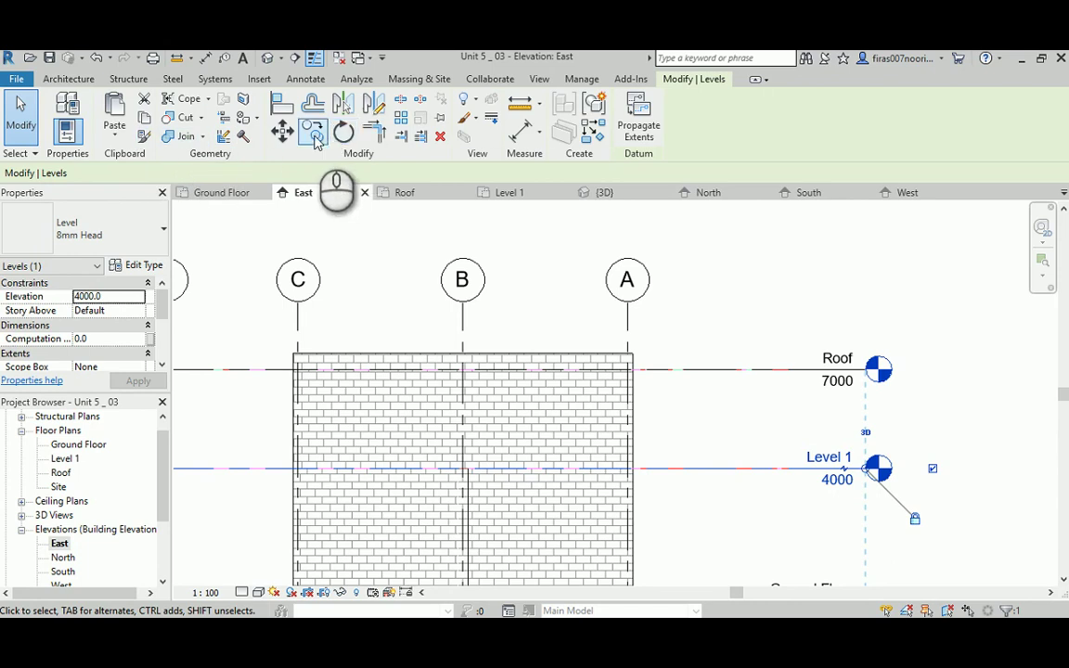
pyautogui.press('c')
pyautogui.press('o')
pyautogui.click(943, 470)
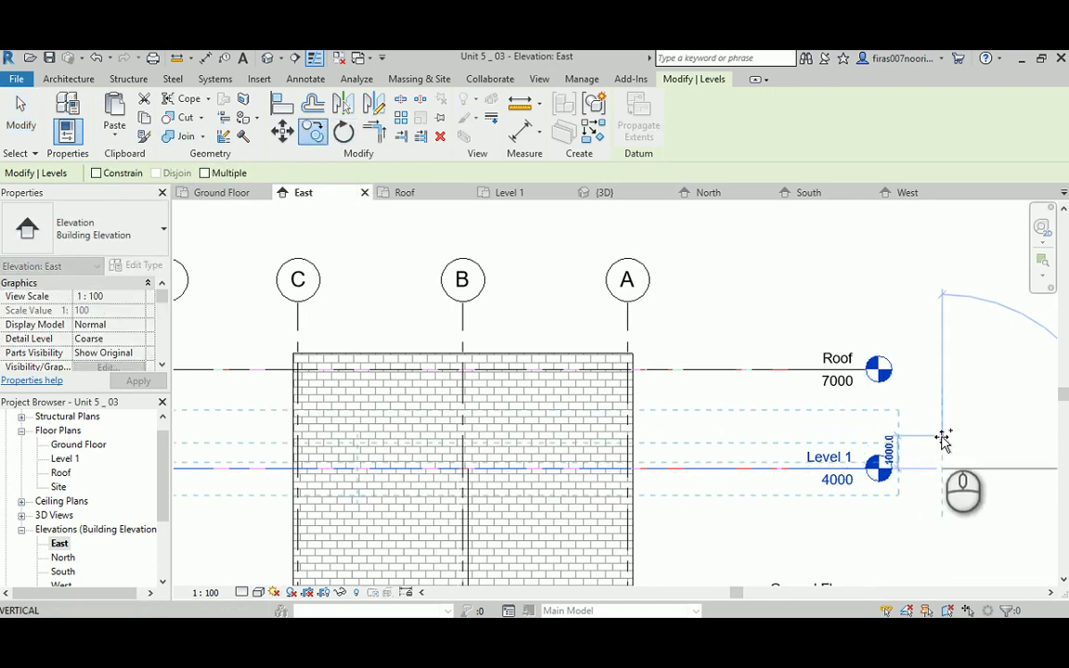
pyautogui.click(943, 437)
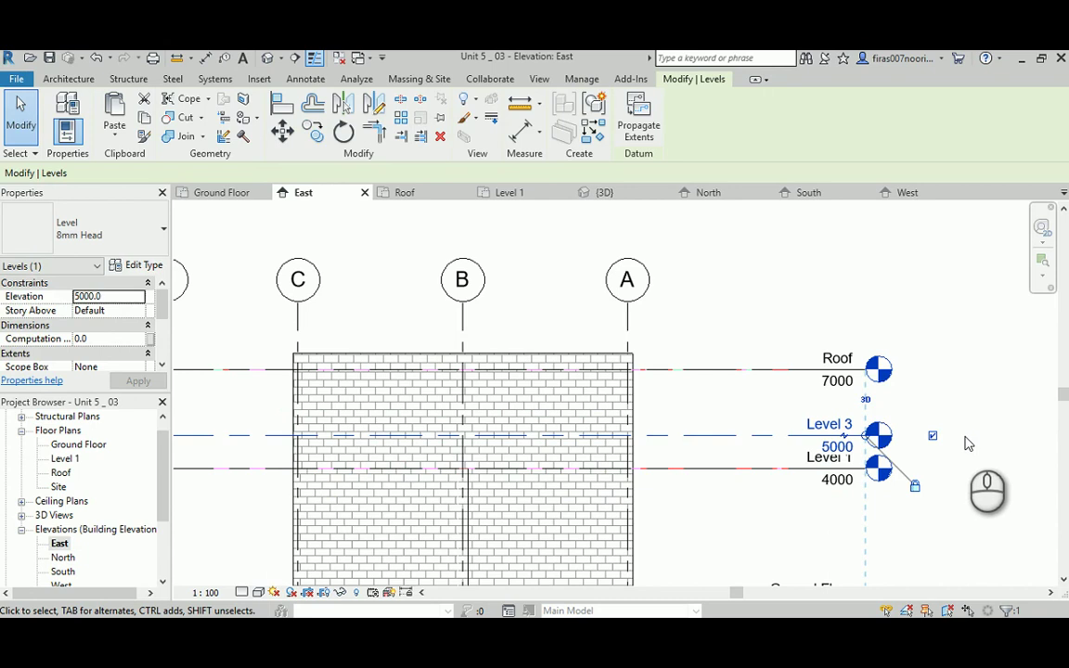
pyautogui.click(974, 392)
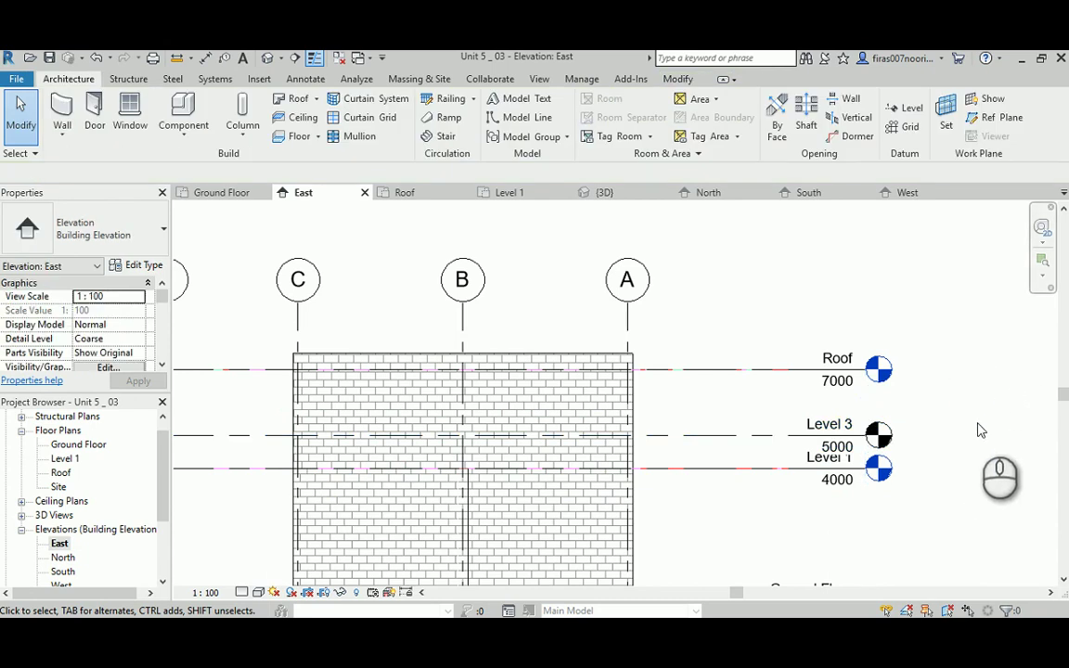
# Step: Open the Roof floor plan from its level head and return to the East elevation
pyautogui.scroll(5, 980, 432)
pyautogui.scroll(1, 981, 431)
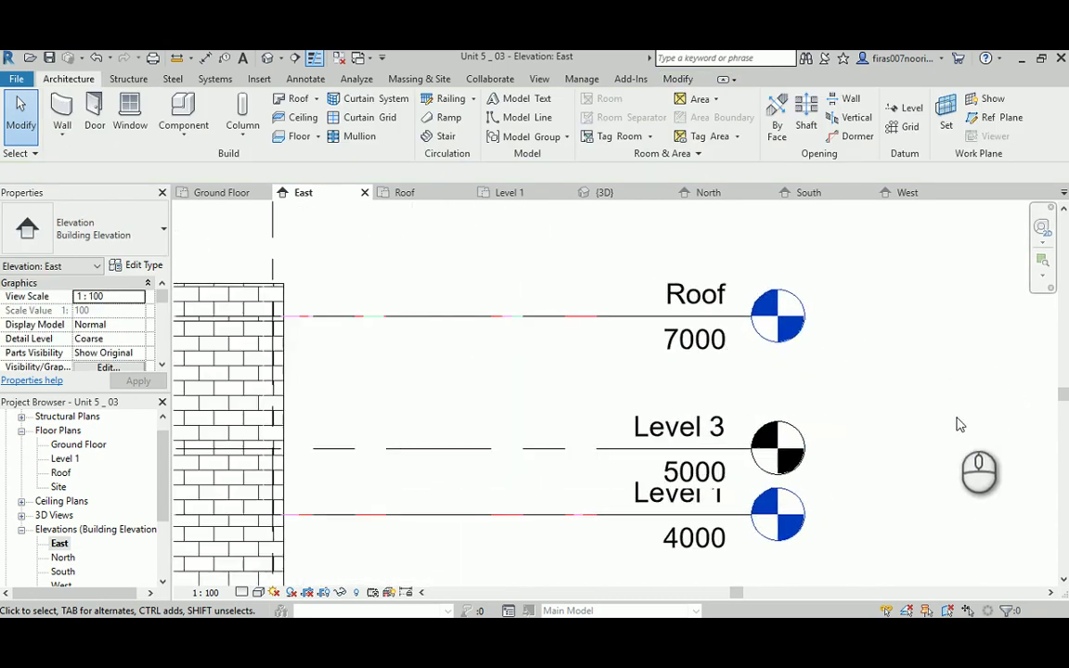
pyautogui.doubleClick(770, 302)
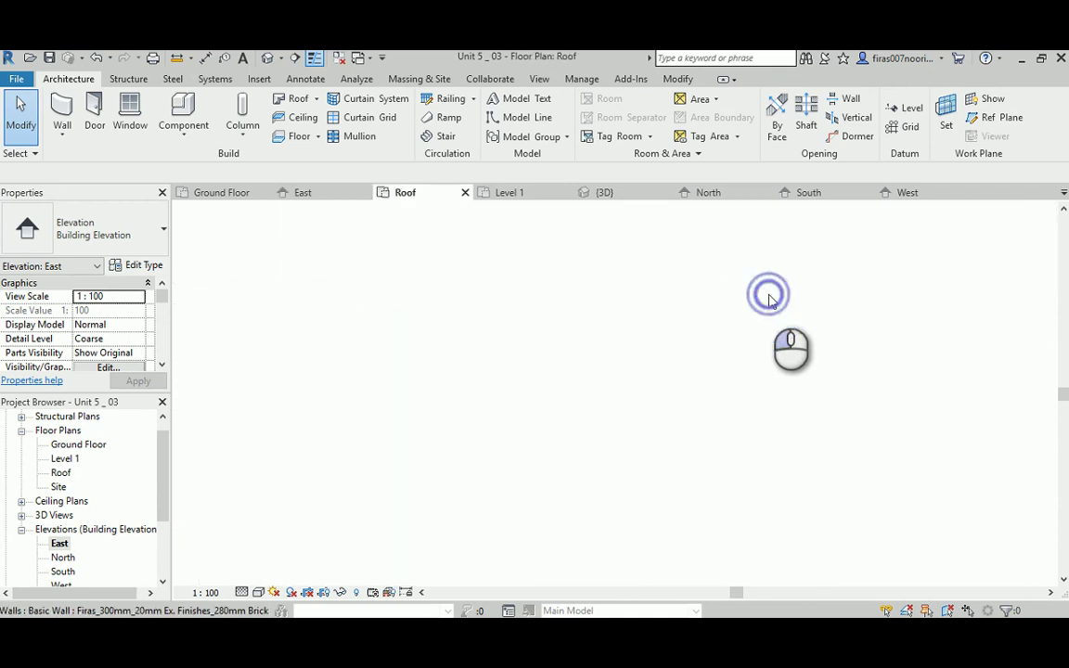
pyautogui.doubleClick(61, 544)
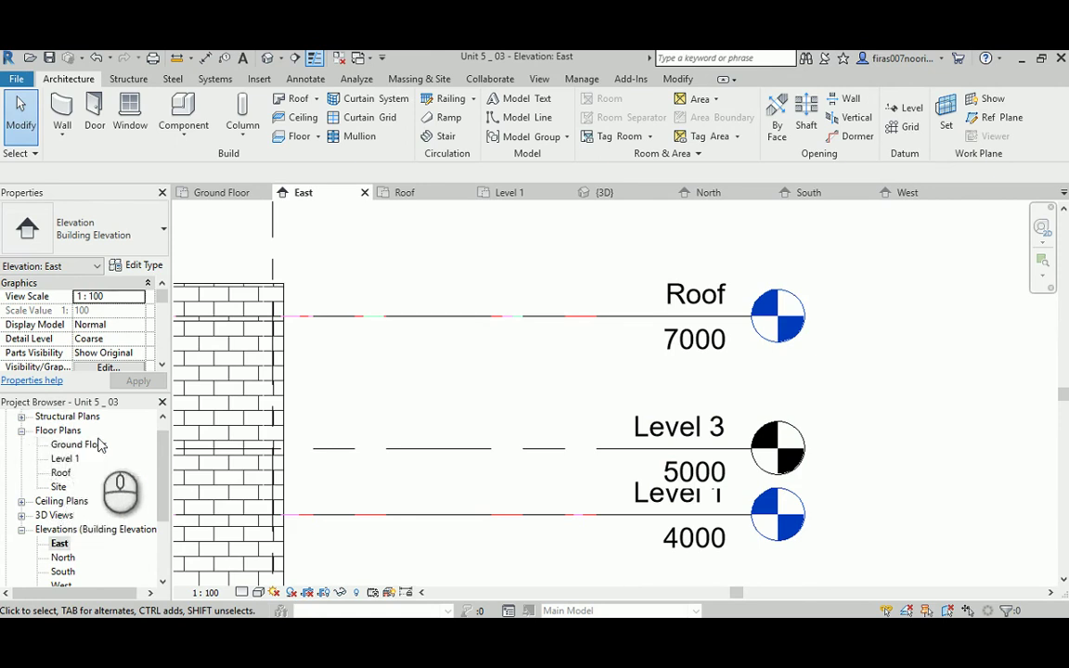
# Step: Offset the copied level's head upward with an elbow, clear of the Level 1 label, and rename the level "Level 1 - Para."
pyautogui.click(594, 450)
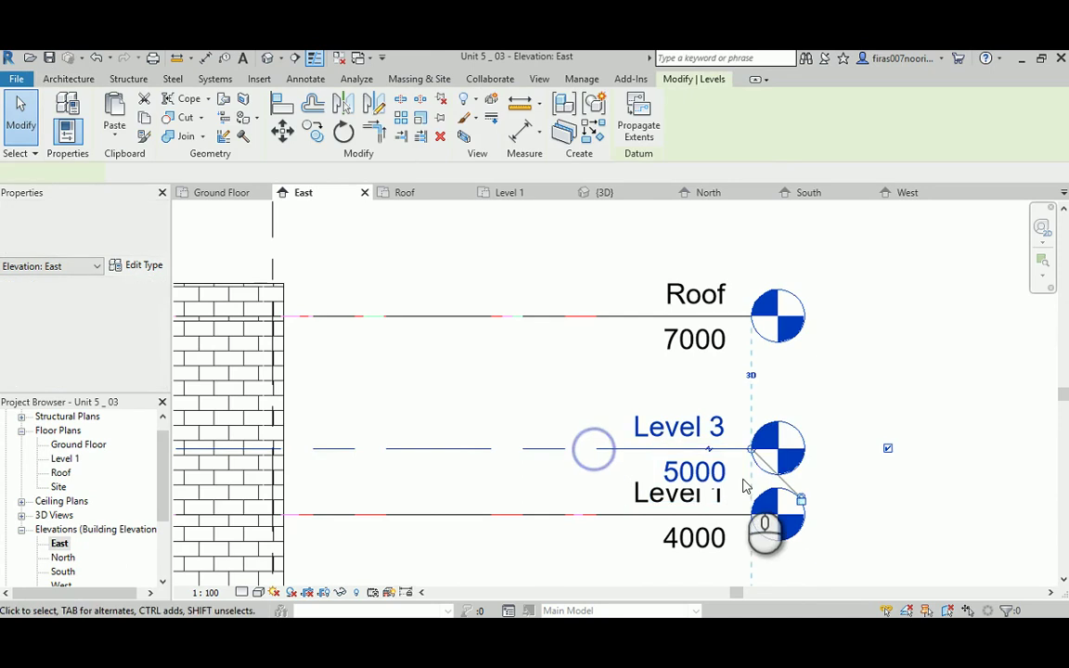
pyautogui.moveTo(715, 452); pyautogui.dragTo(720, 426)
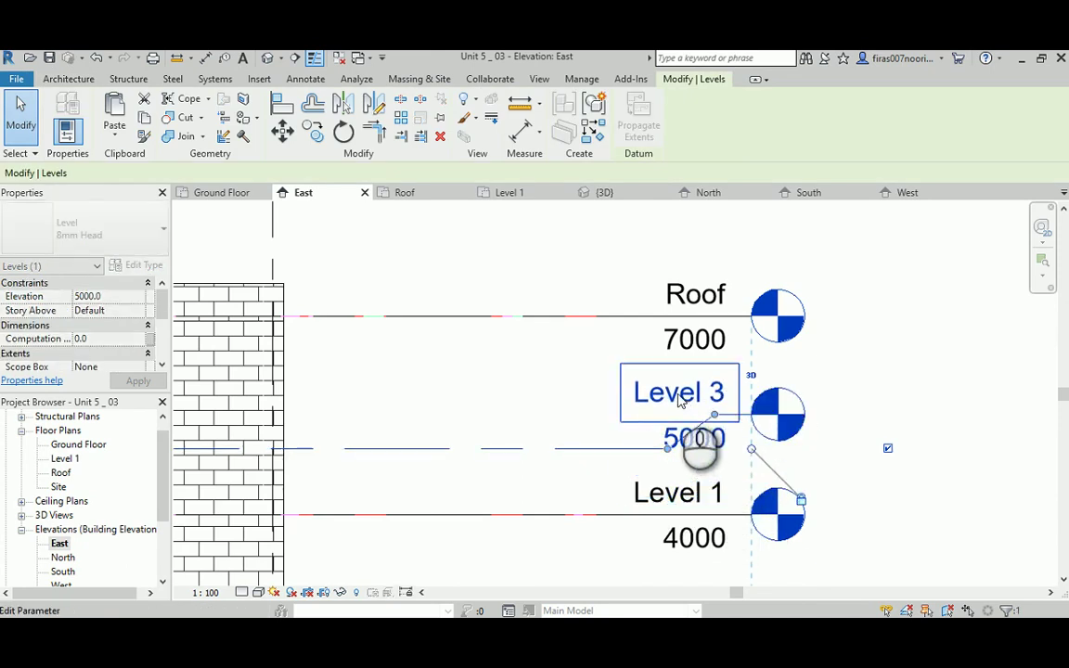
pyautogui.click(678, 395)
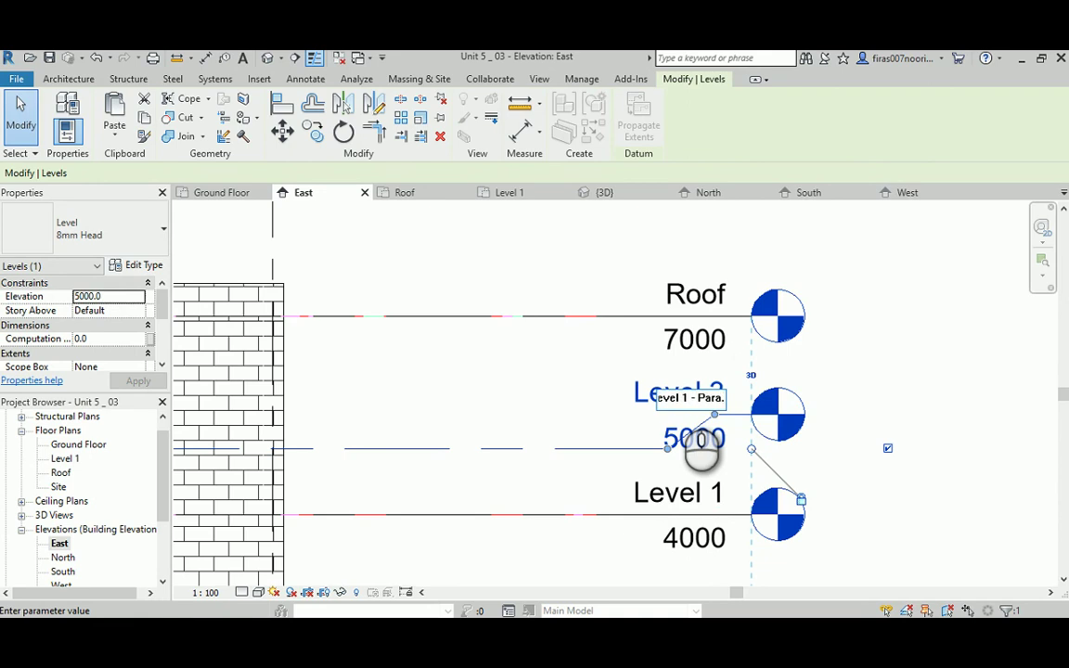
pyautogui.press('Return')
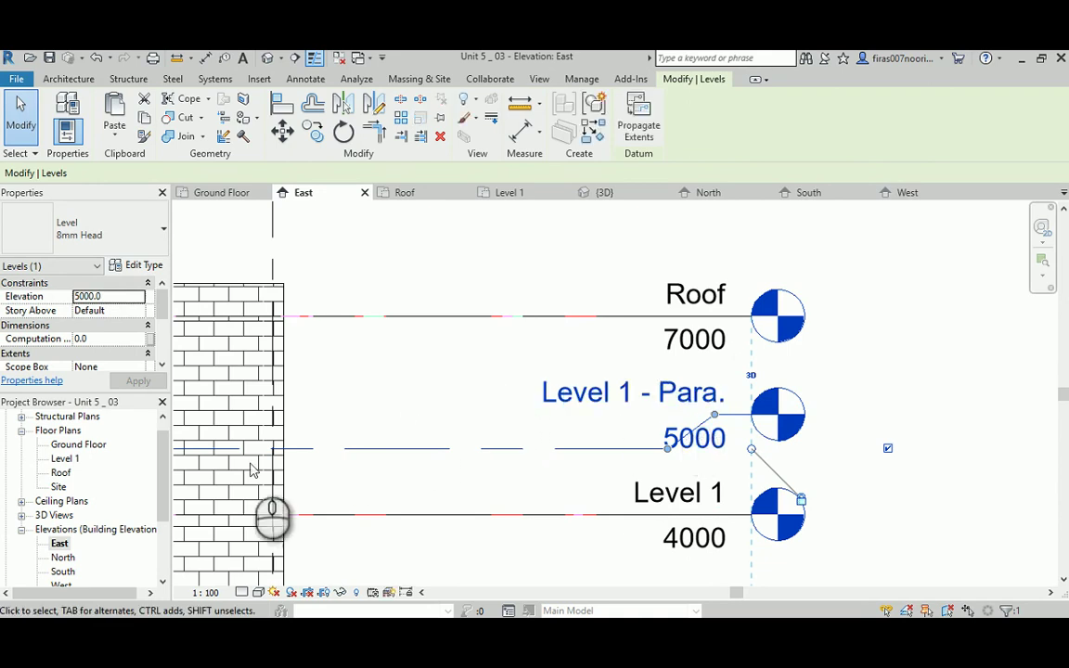
# Step: Open the Level 1 floor plan and set up a new Firas_300mm wall with its top constraint up to Level 1 - Para
pyautogui.click(73, 459)
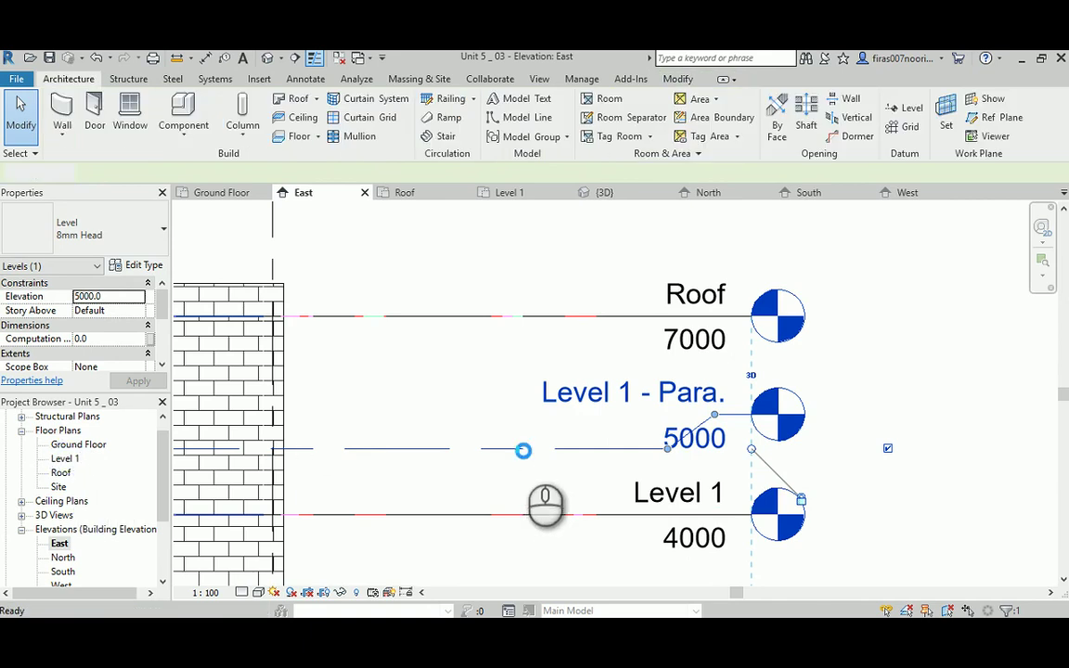
pyautogui.moveTo(504, 396); pyautogui.dragTo(574, 383, button='middle')
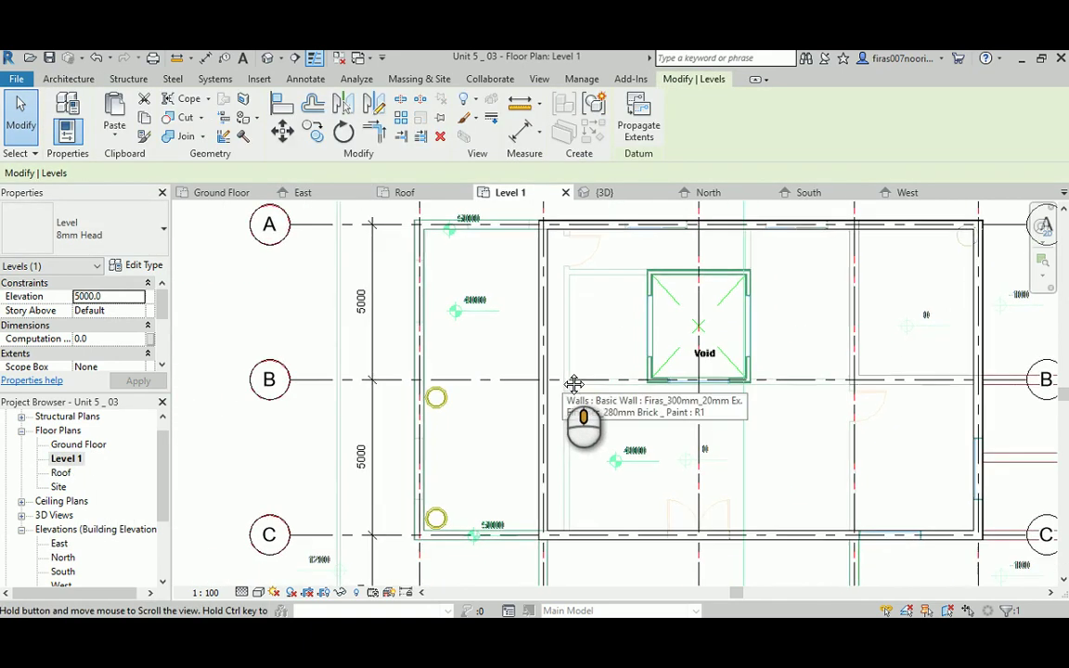
pyautogui.scroll(-1, 554, 377)
pyautogui.moveTo(518, 362); pyautogui.dragTo(399, 304, button='middle')
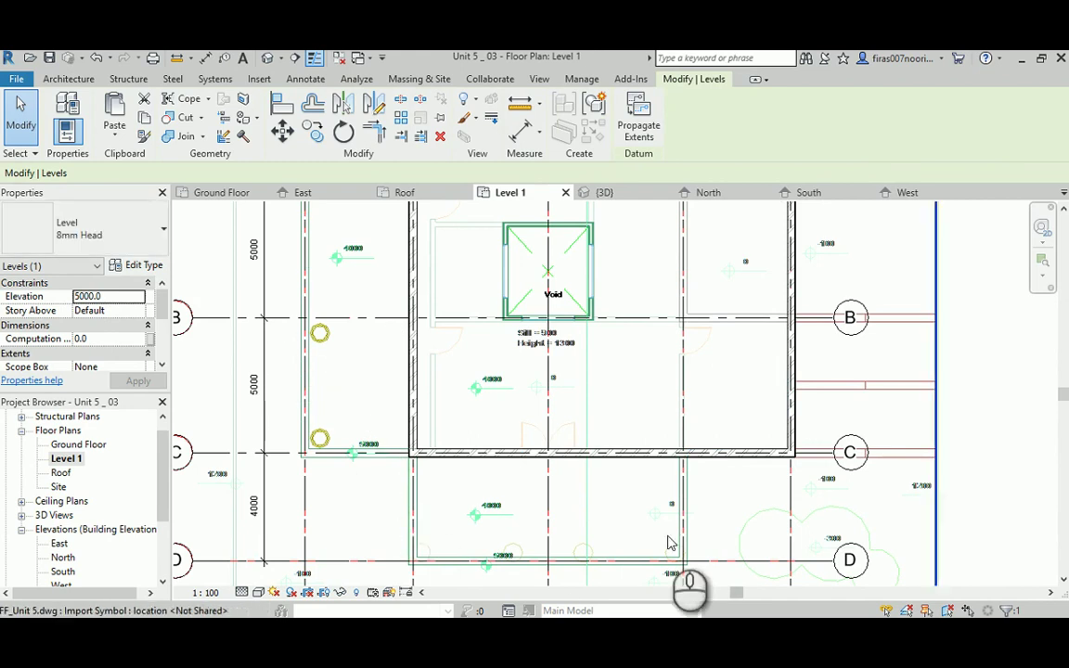
pyautogui.click(69, 79)
pyautogui.press('w')
pyautogui.press('a')
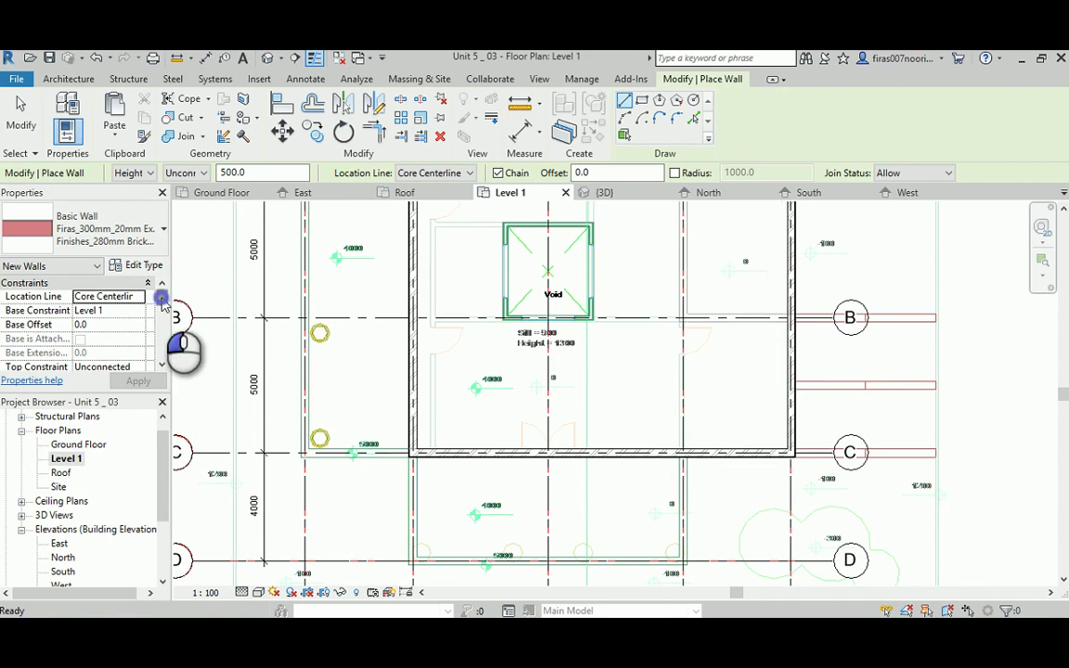
pyautogui.moveTo(162, 303); pyautogui.dragTo(163, 312)
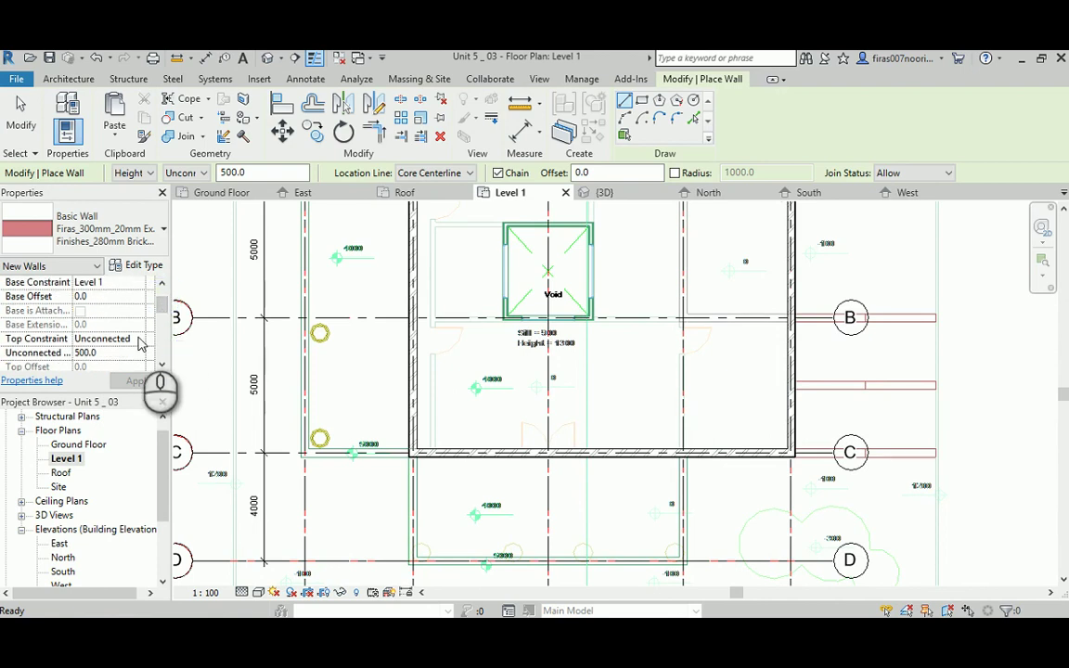
pyautogui.click(137, 339)
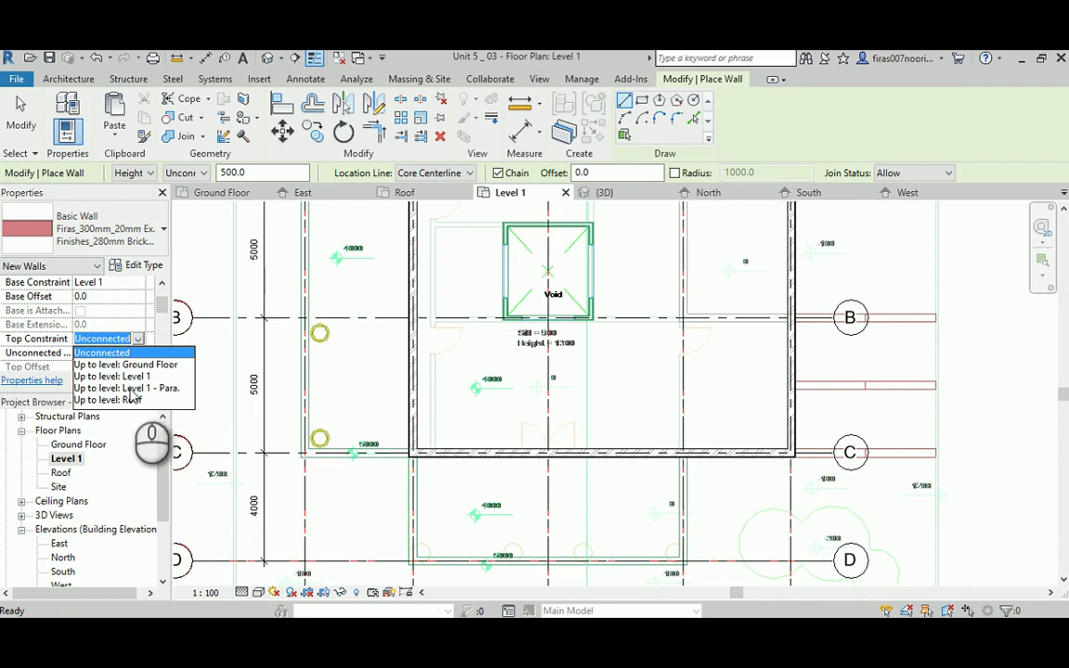
pyautogui.click(131, 394)
# Step: Draw chained parapet walls from the grid C wall along grid 4 to grid D, along D to grid 2, and back to the grid C wall
pyautogui.scroll(3, 687, 488)
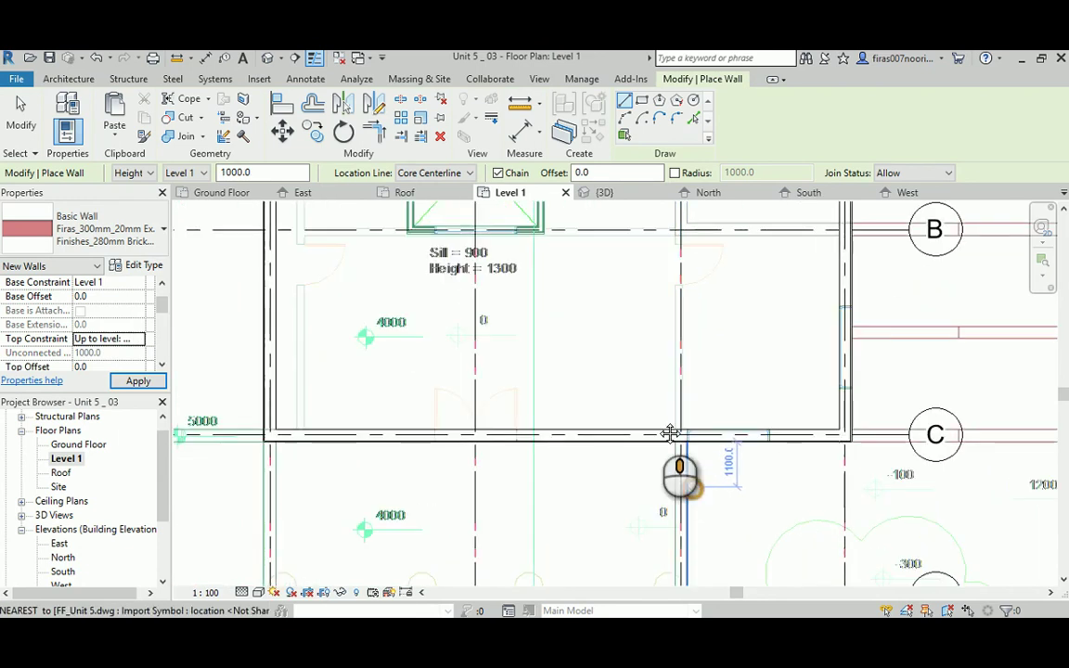
pyautogui.moveTo(671, 433); pyautogui.dragTo(635, 361, button='middle')
pyautogui.click(642, 371)
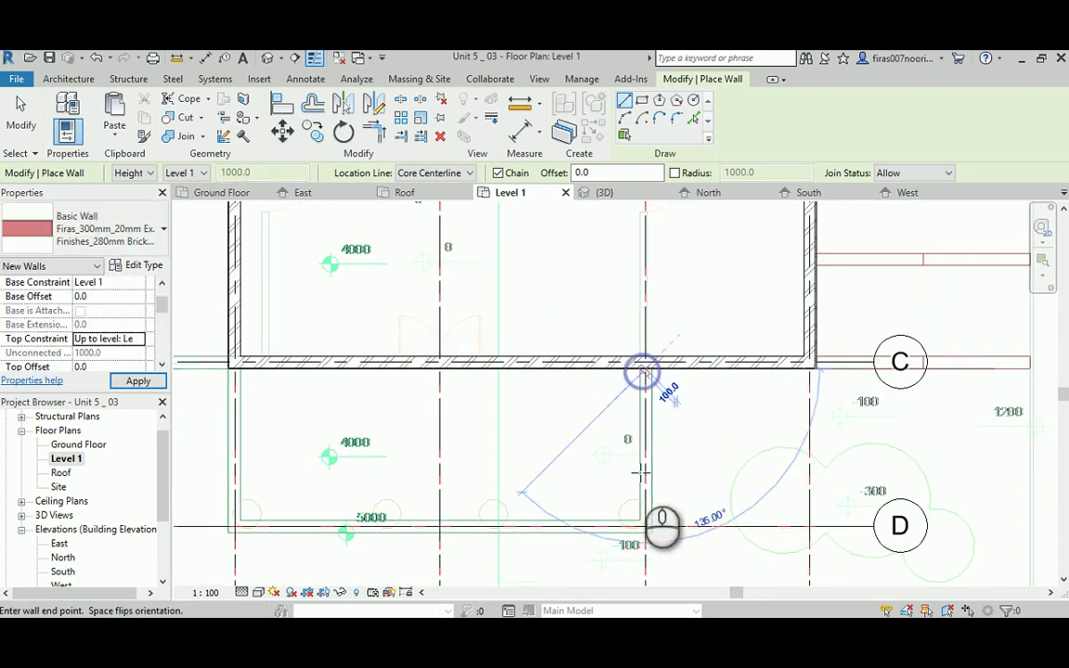
pyautogui.scroll(5, 648, 524)
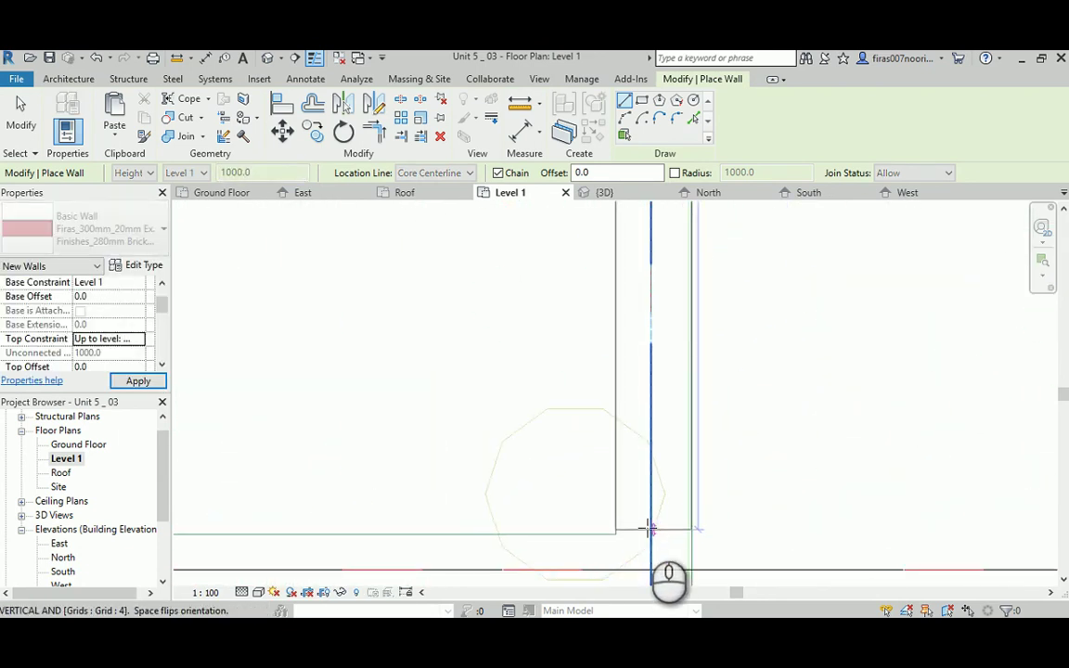
pyautogui.scroll(-4, 647, 548)
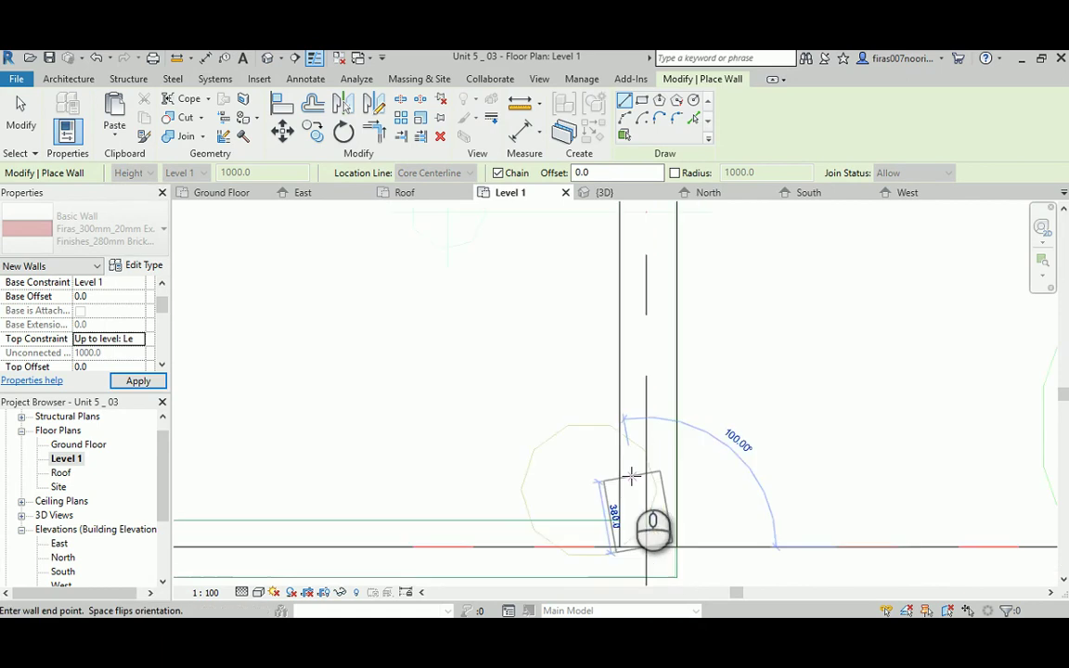
pyautogui.scroll(-3, 388, 495)
pyautogui.moveTo(736, 497); pyautogui.dragTo(937, 485, button='middle')
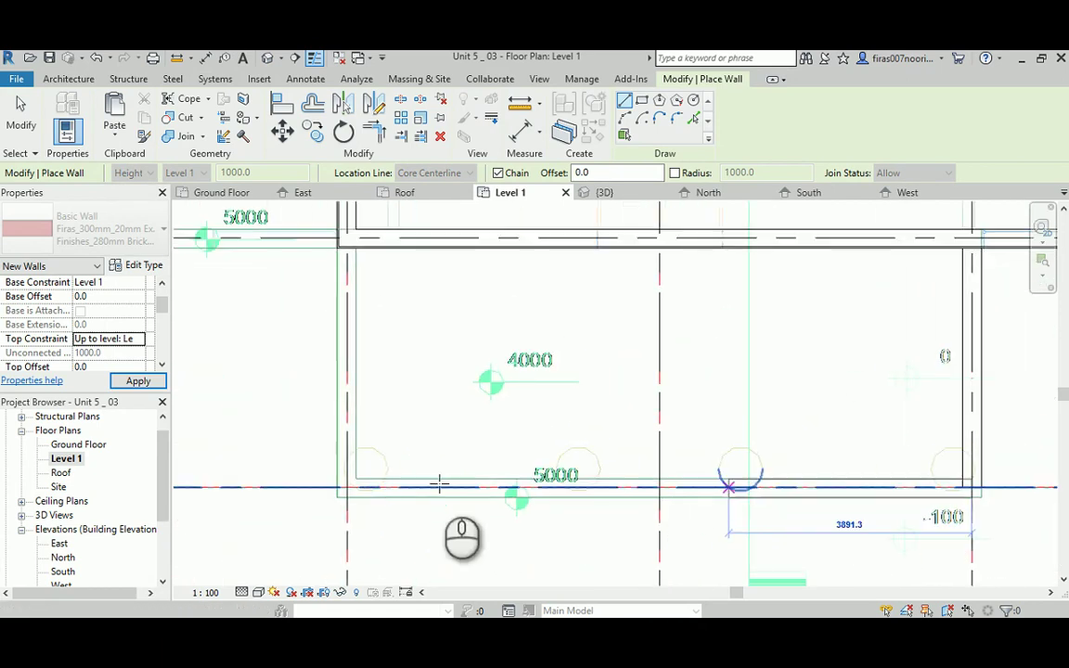
pyautogui.click(347, 487)
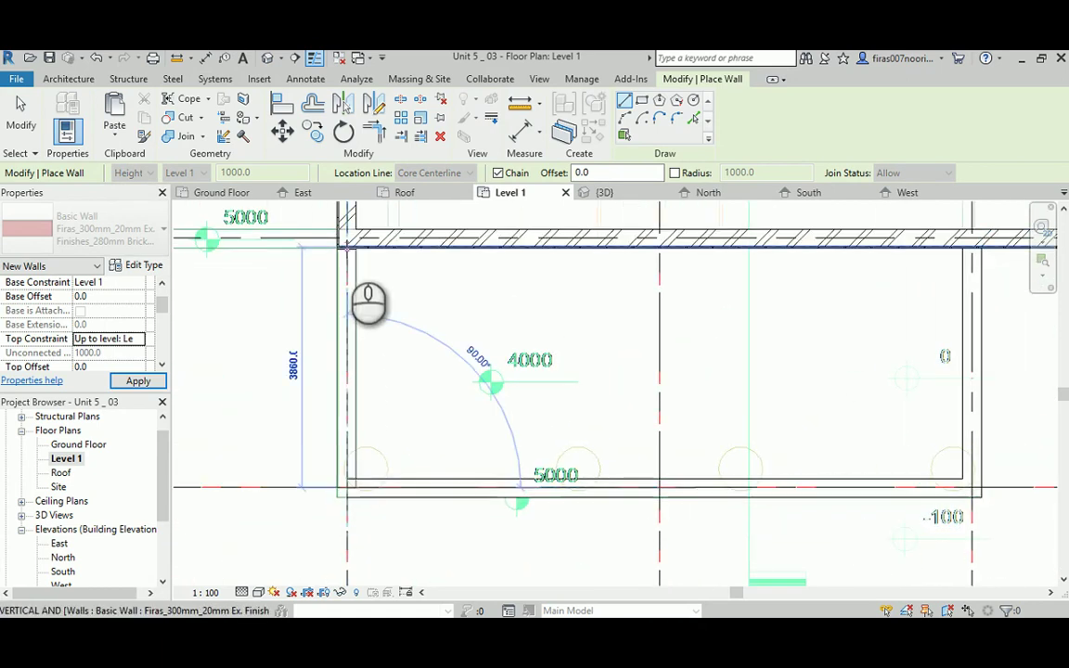
pyautogui.click(362, 261)
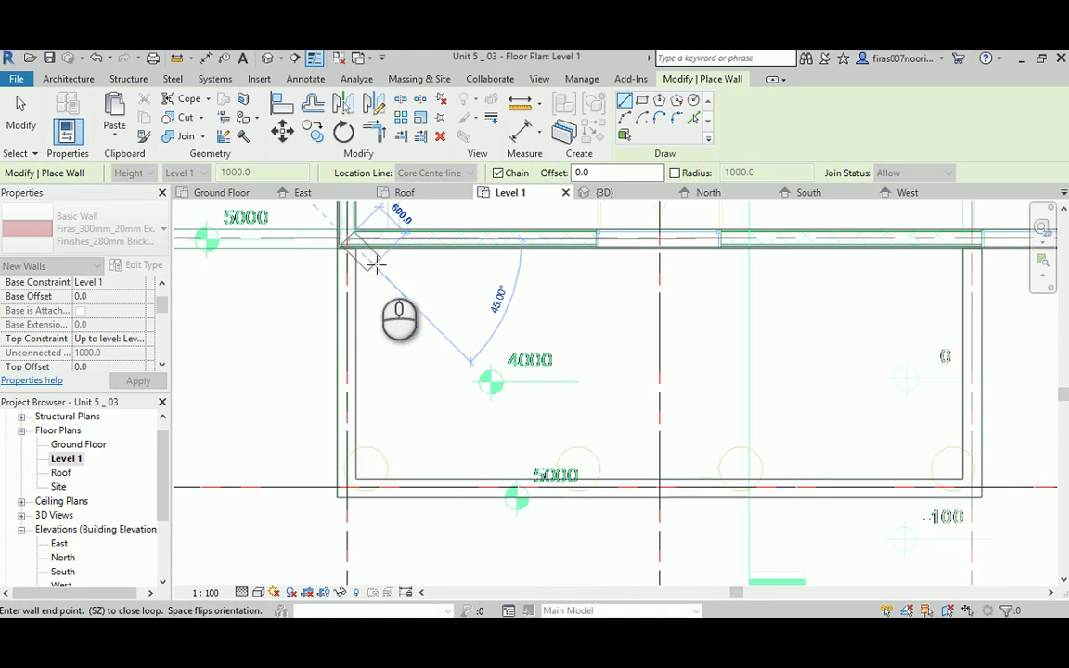
pyautogui.click(417, 281)
pyautogui.rightClick(416, 281)
pyautogui.click(458, 288)
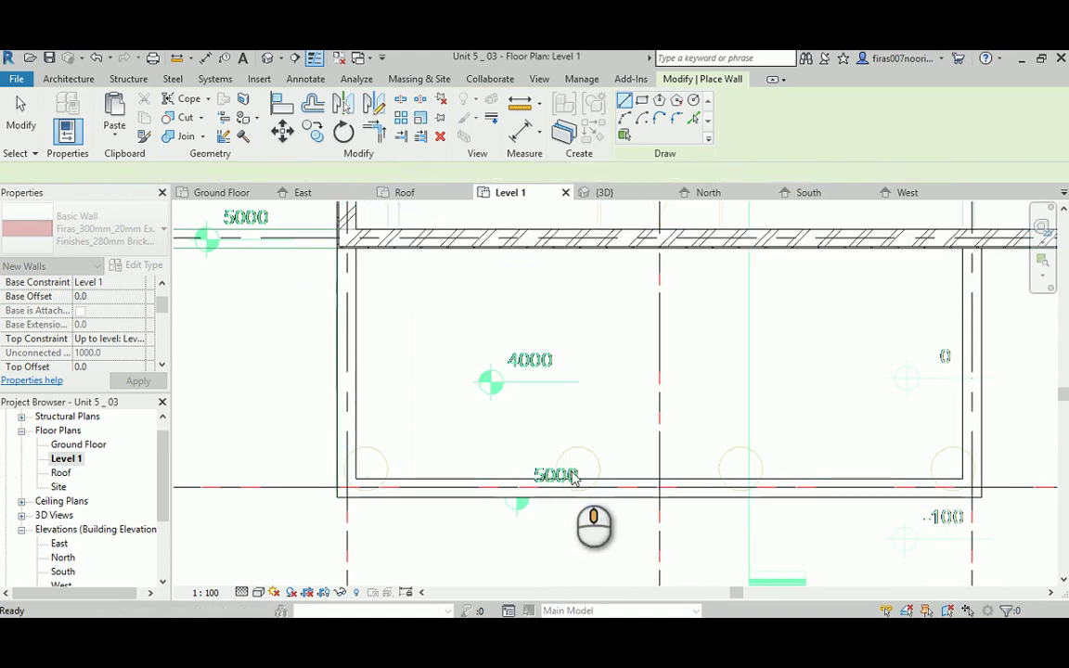
# Step: Draw a parapet wall along grid C from the outer face of the grid 2 wall to grid 1
pyautogui.moveTo(363, 346); pyautogui.dragTo(677, 542, button='middle')
pyautogui.click(651, 434)
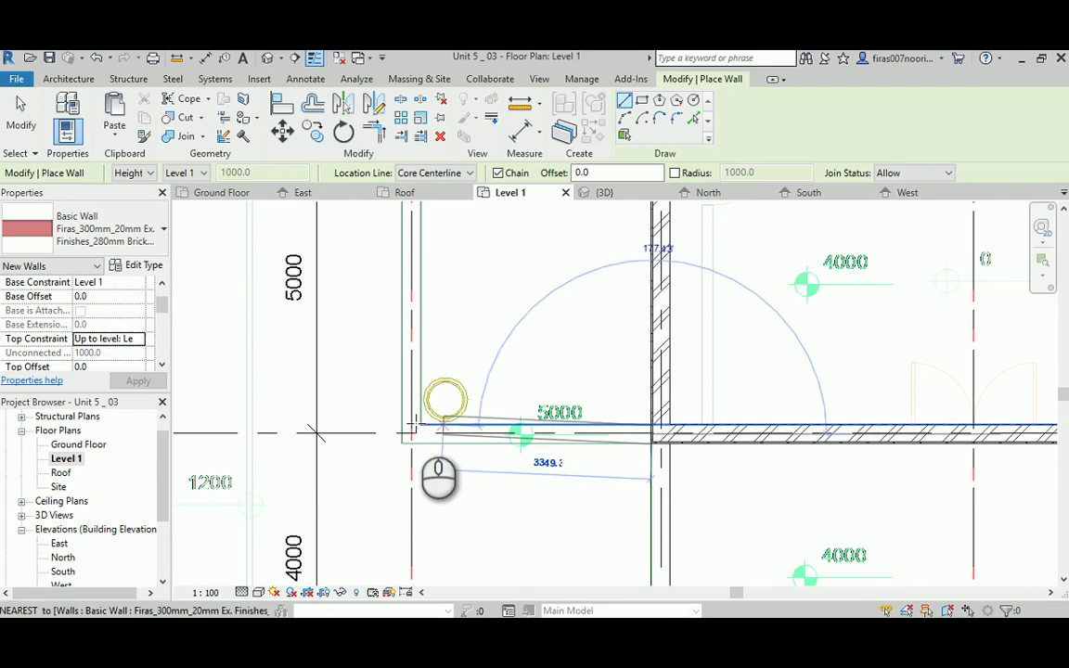
pyautogui.scroll(5, 412, 433)
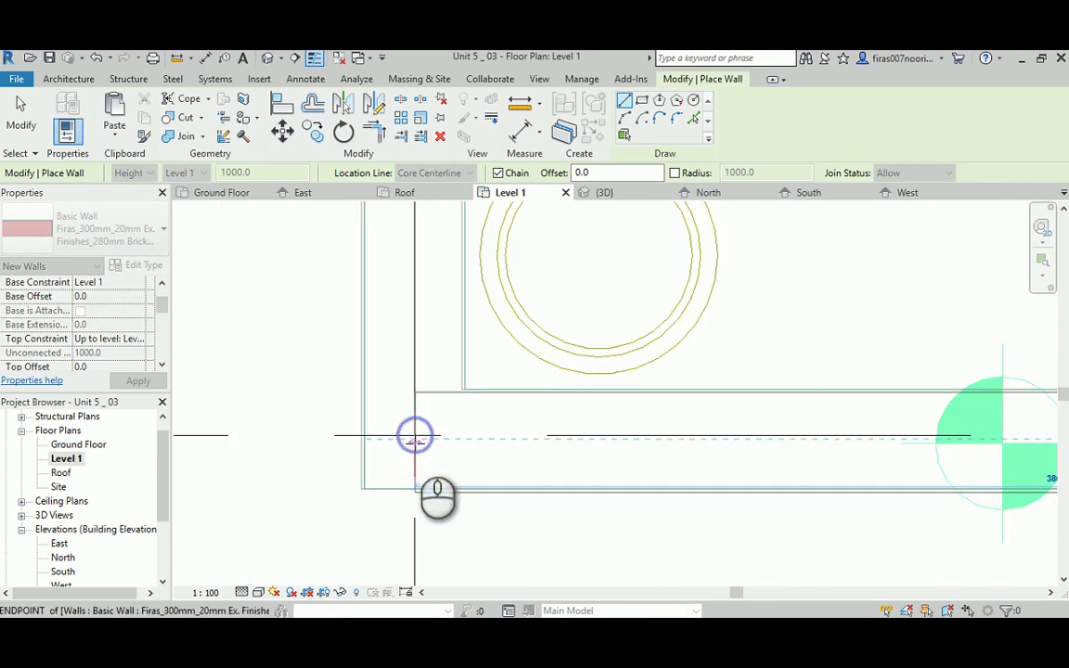
pyautogui.scroll(-1, 414, 442)
pyautogui.click(414, 442)
# Step: Continue the parapet wall along grid 1 from grid C to its intersection with grid A
pyautogui.scroll(-3, 414, 442)
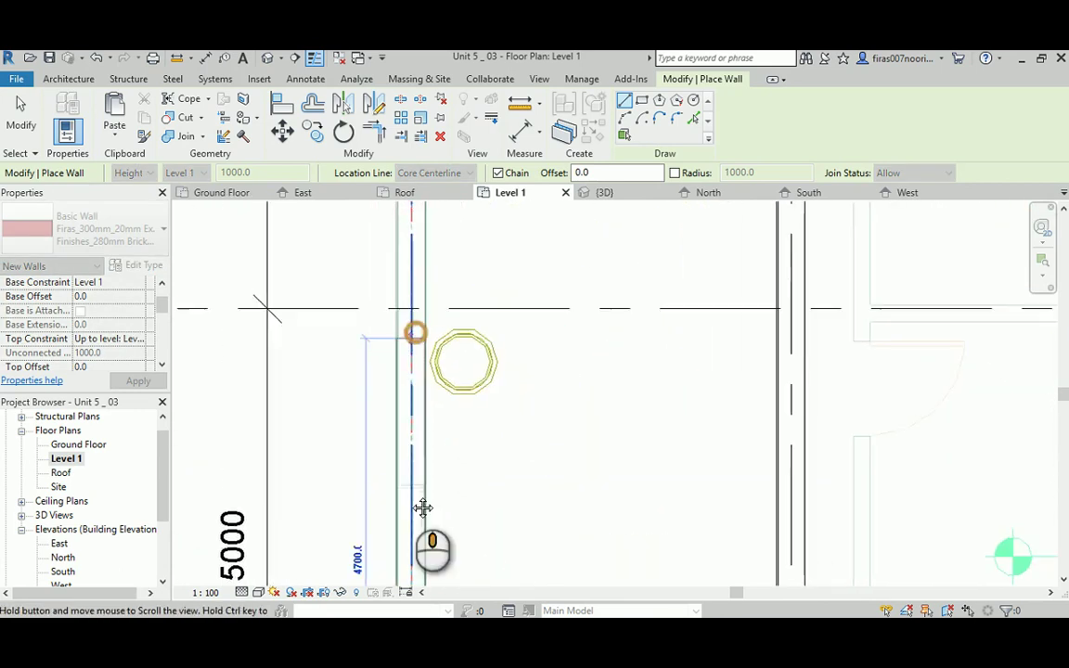
pyautogui.moveTo(423, 509); pyautogui.dragTo(389, 448, button='middle')
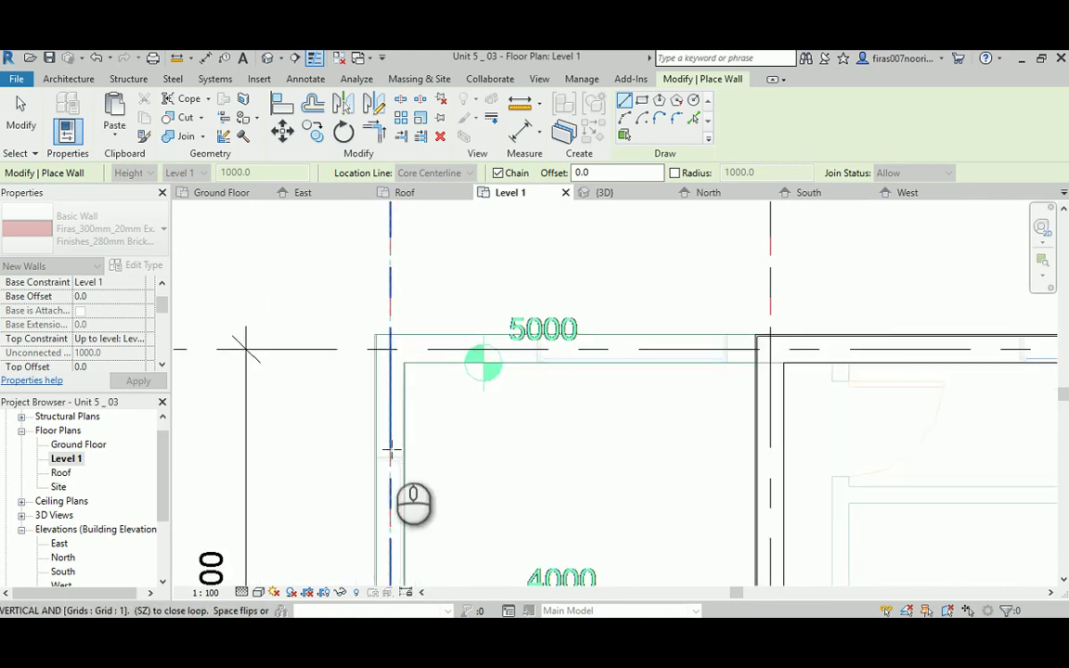
pyautogui.click(390, 351)
pyautogui.scroll(3, 390, 351)
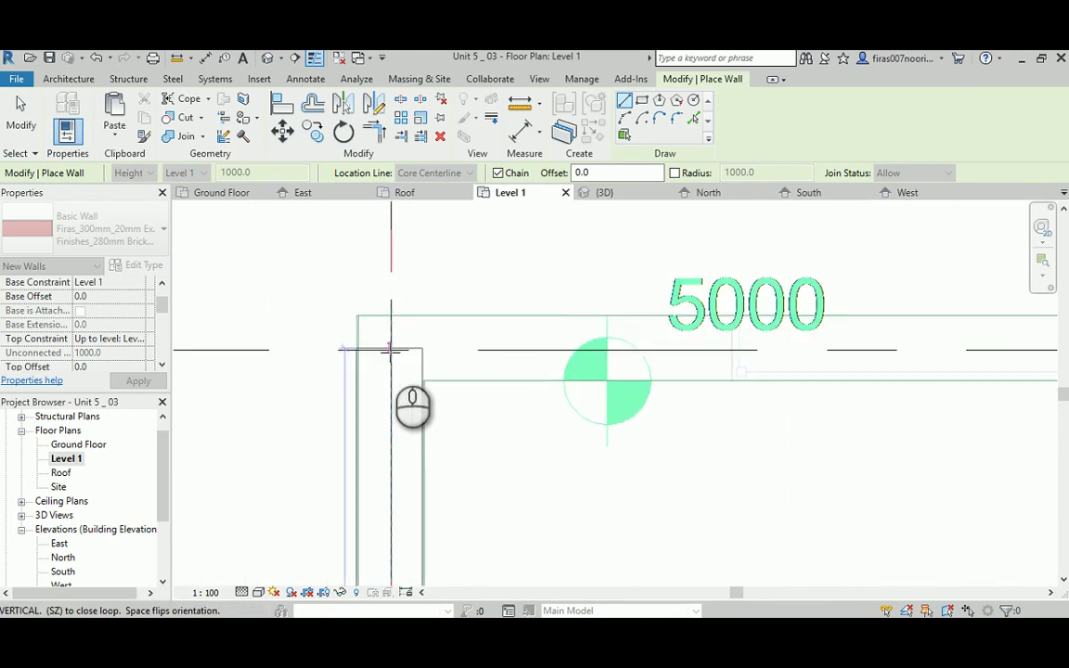
pyautogui.scroll(4, 391, 349)
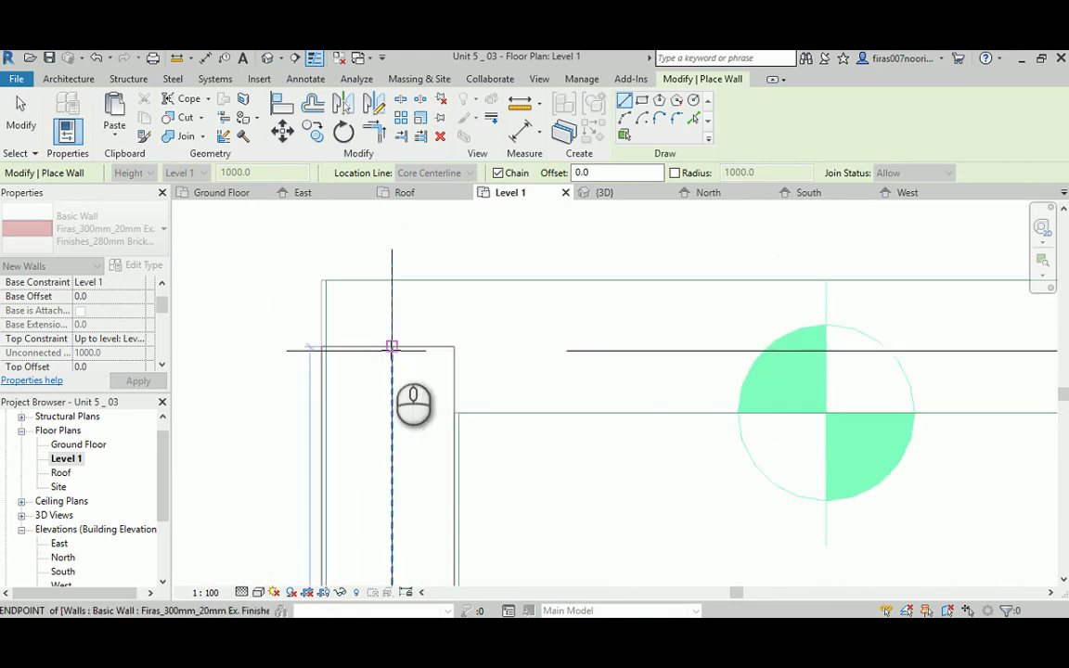
pyautogui.click(391, 354)
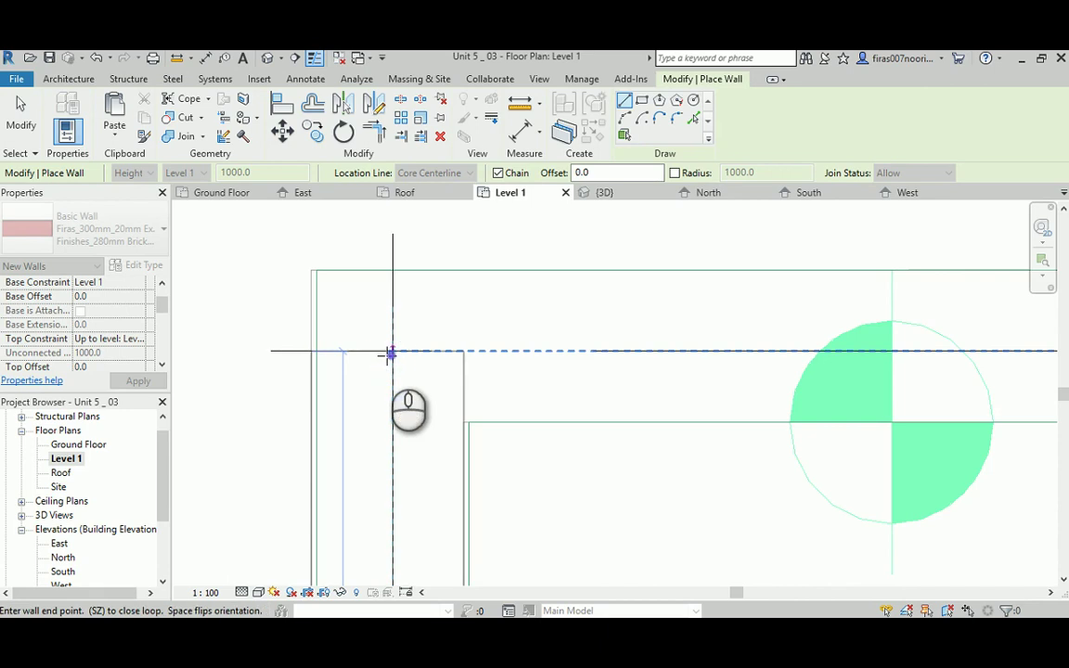
# Step: Close the terrace parapet with a wall along grid A from grid 1 to the grid 2 wall, and end the chain
pyautogui.scroll(-6, 398, 360)
pyautogui.moveTo(715, 367); pyautogui.dragTo(590, 366, button='middle')
pyautogui.scroll(3, 591, 366)
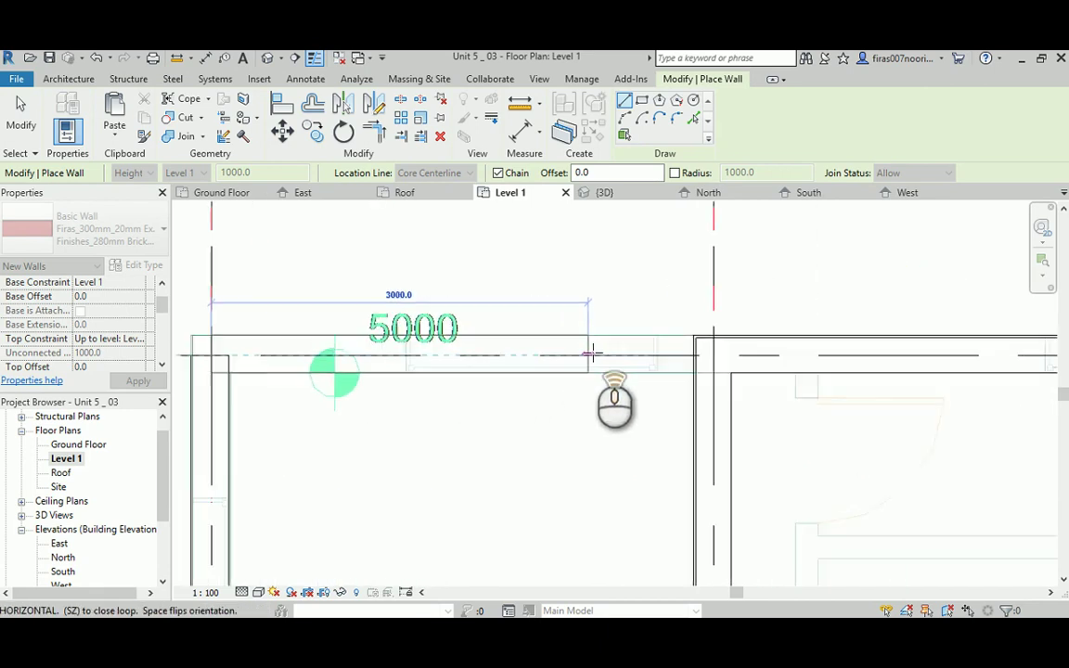
pyautogui.click(750, 356)
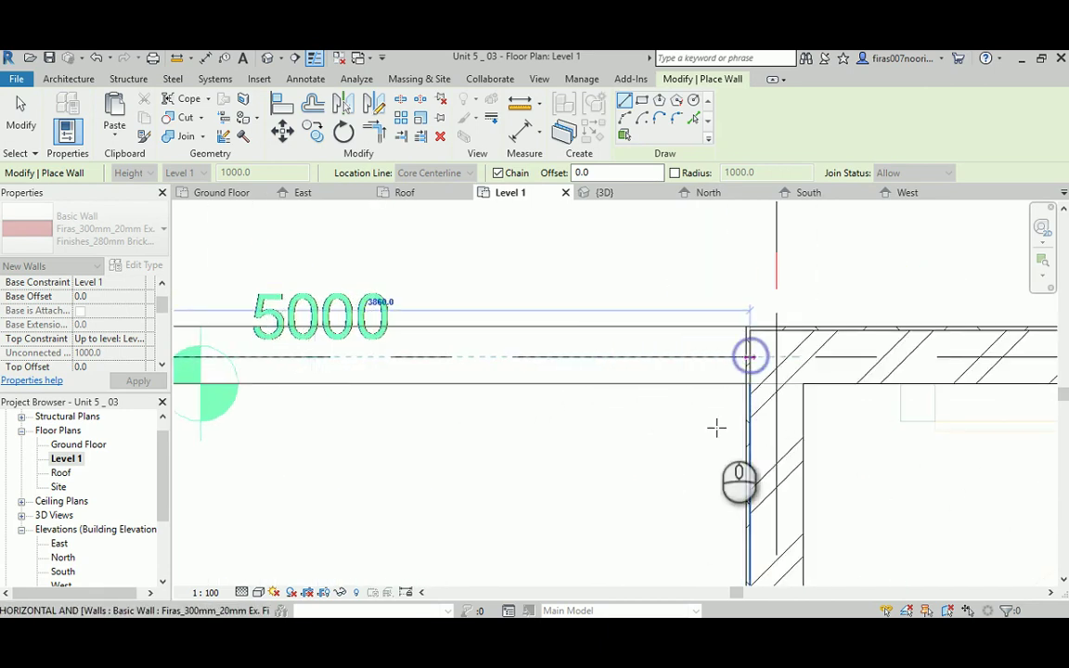
pyautogui.rightClick(649, 452)
pyautogui.click(698, 225)
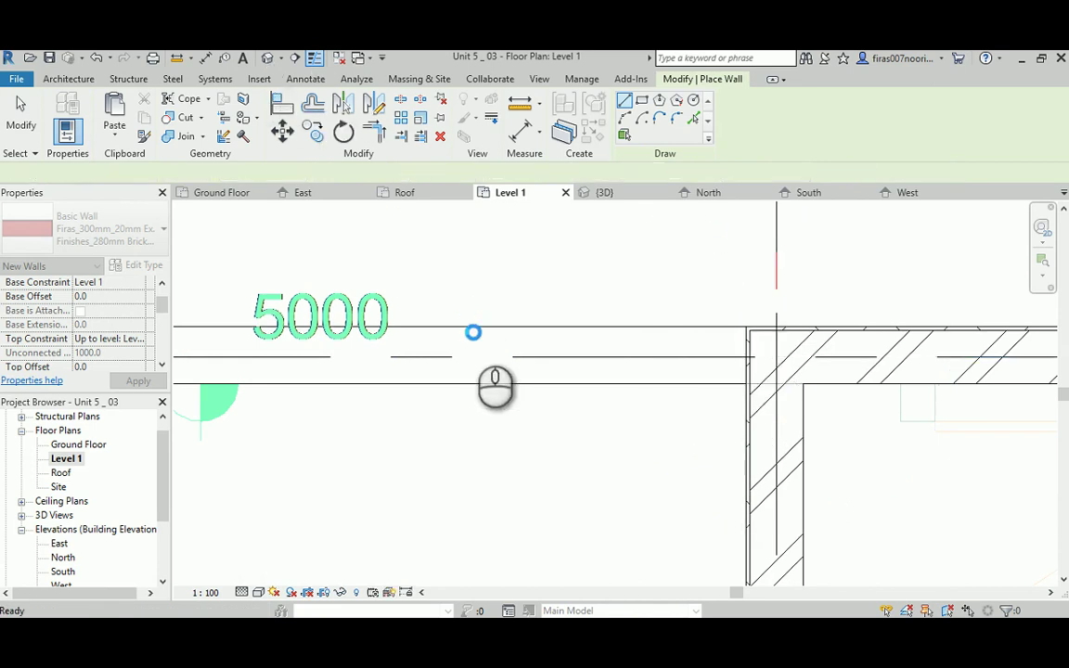
# Step: Examine the Level 1 parapet walls in the 3D view, including the corner where the parapet meets the ground-floor wall below
pyautogui.hotkey('ctrl', 'Tab')
pyautogui.keyDown('shift'); pyautogui.moveTo(499, 371); pyautogui.dragTo(389, 471, button='middle'); pyautogui.keyUp('shift')
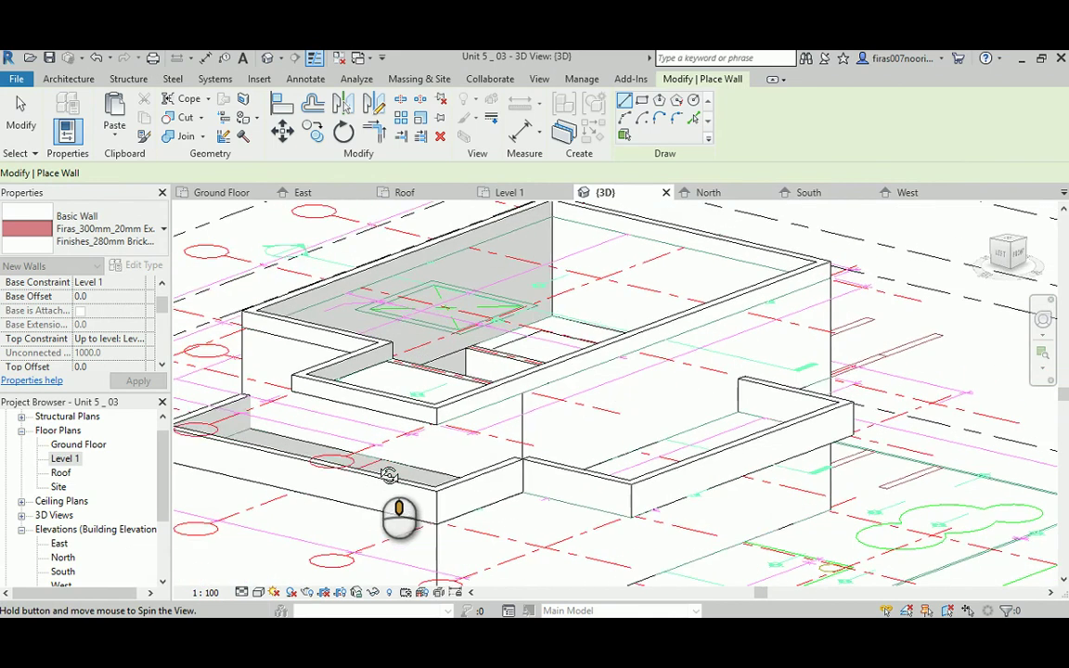
pyautogui.scroll(3, 365, 363)
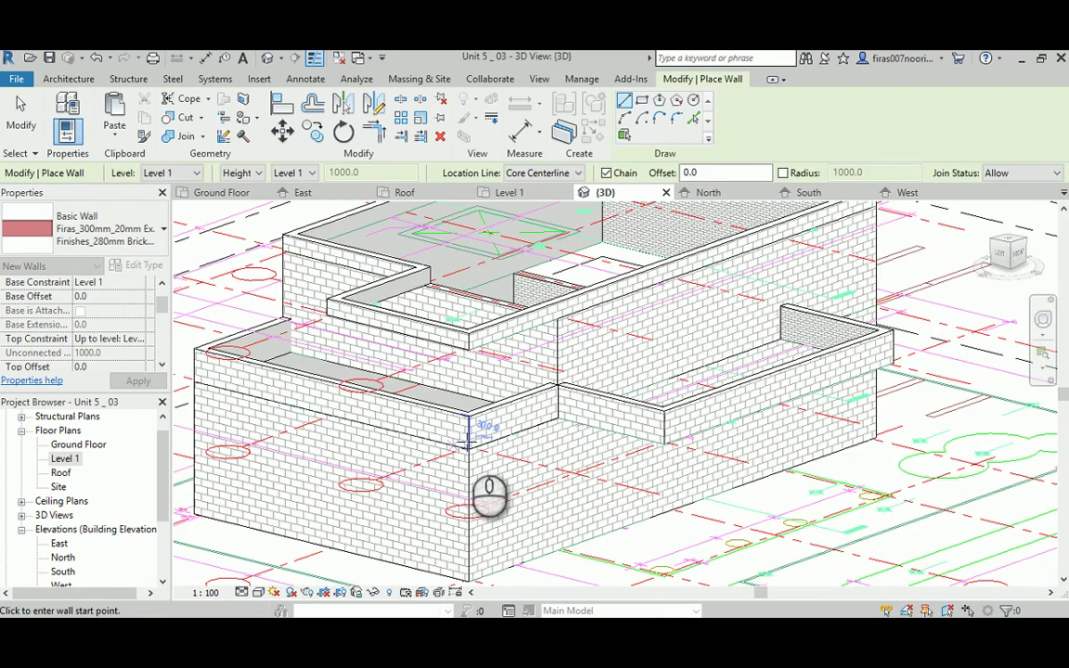
pyautogui.press('Escape')
pyautogui.press('Escape')
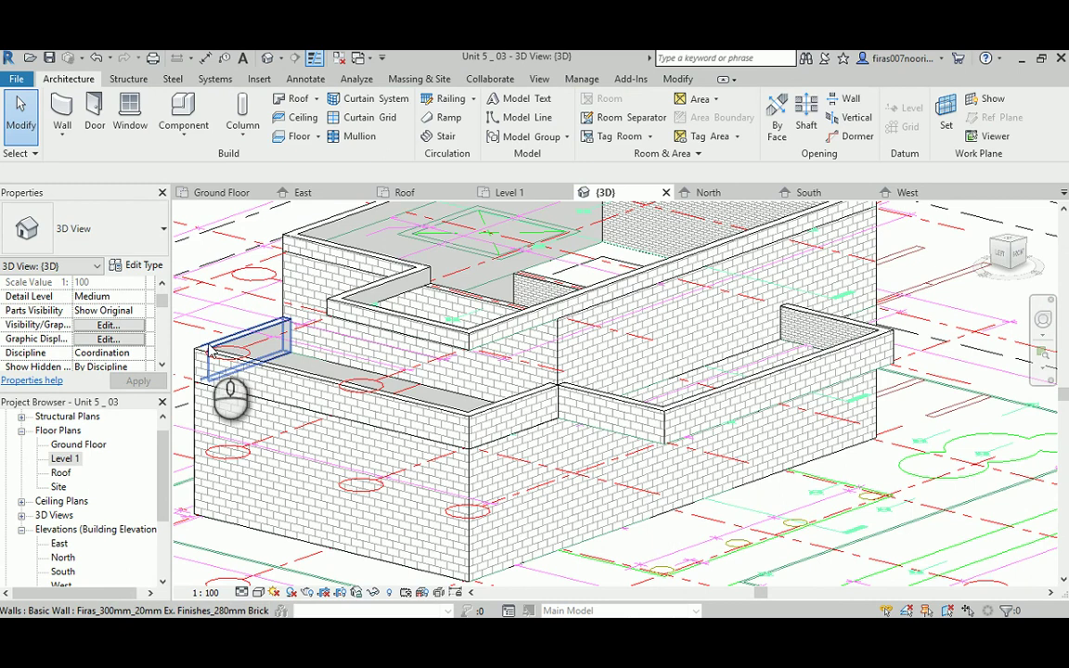
pyautogui.scroll(2, 583, 390)
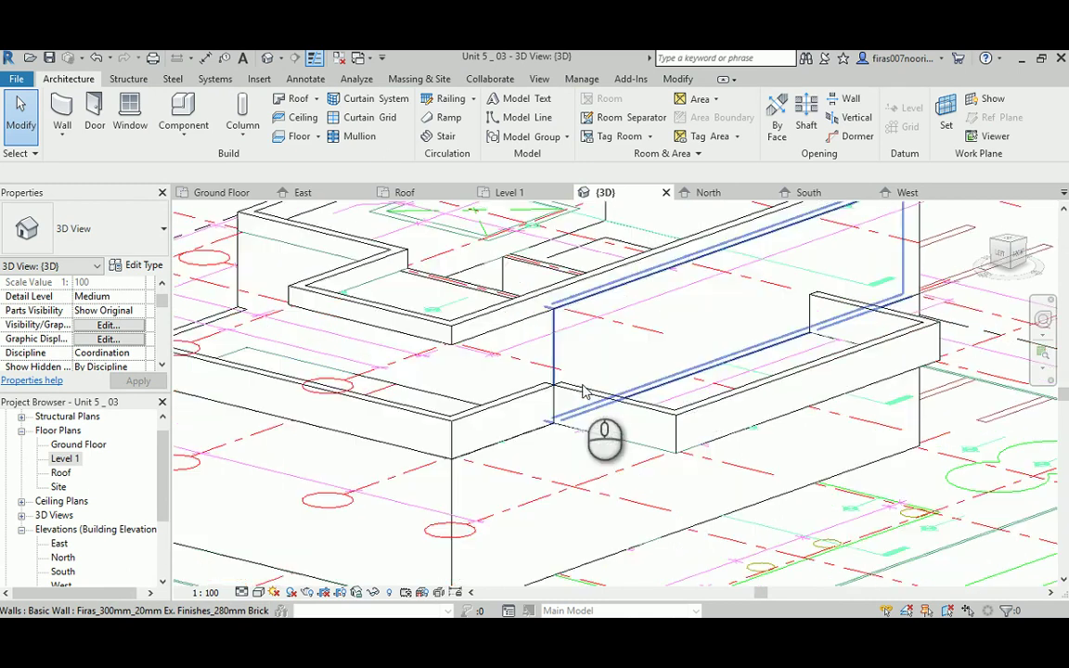
pyautogui.scroll(3, 378, 555)
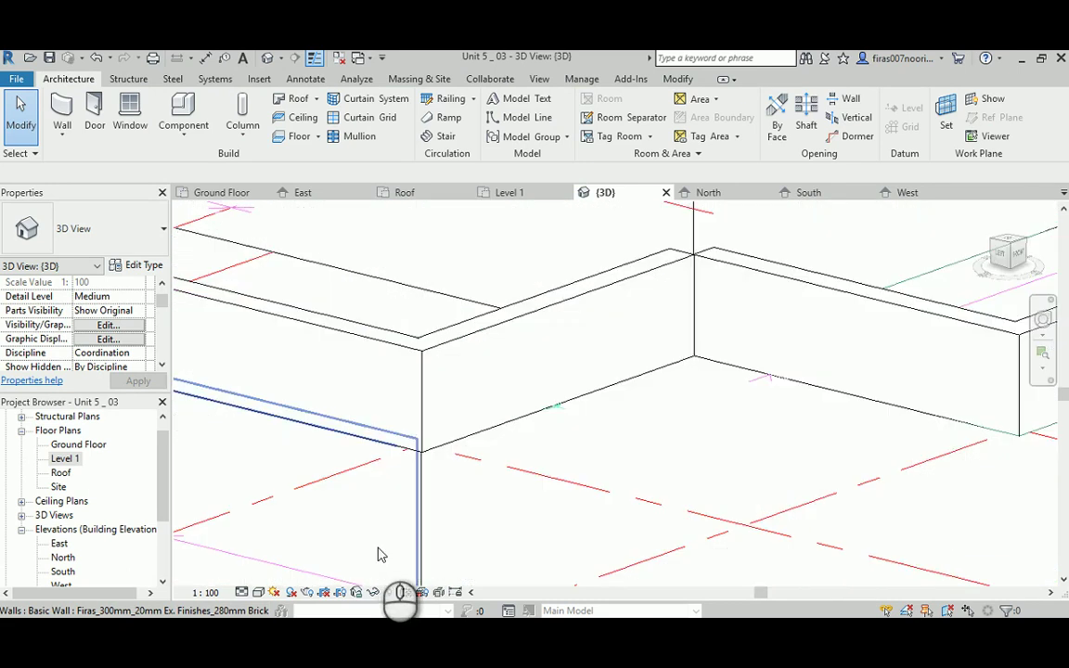
pyautogui.click(415, 459)
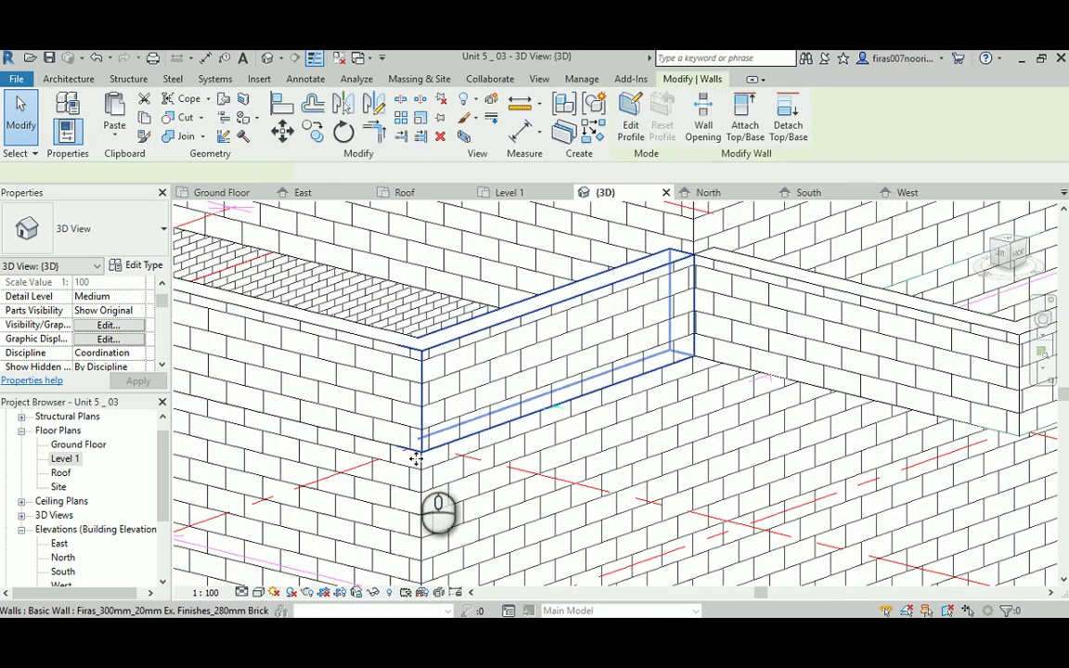
pyautogui.moveTo(415, 459)
pyautogui.keyDown('shift'); pyautogui.mouseDown(button='middle')
pyautogui.moveTo(454, 436)
pyautogui.moveTo(424, 470)
pyautogui.mouseUp(button='middle'); pyautogui.keyUp('shift')
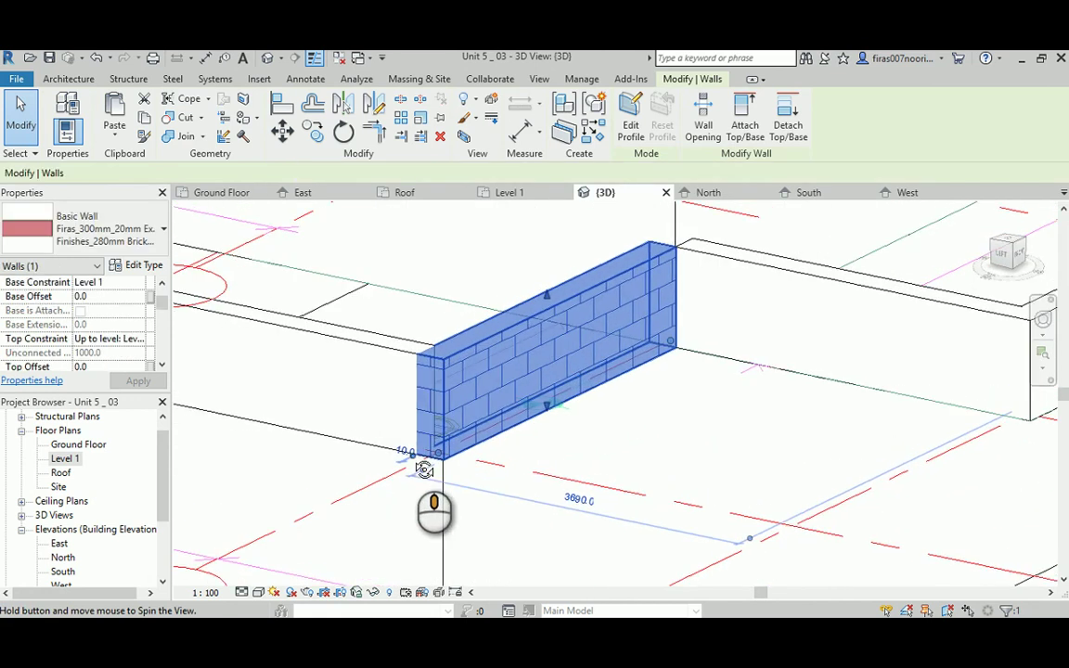
# Step: Check the parapet walls against Level 1 and Level 1 - Para. in the East and North elevations
pyautogui.doubleClick(60, 543)
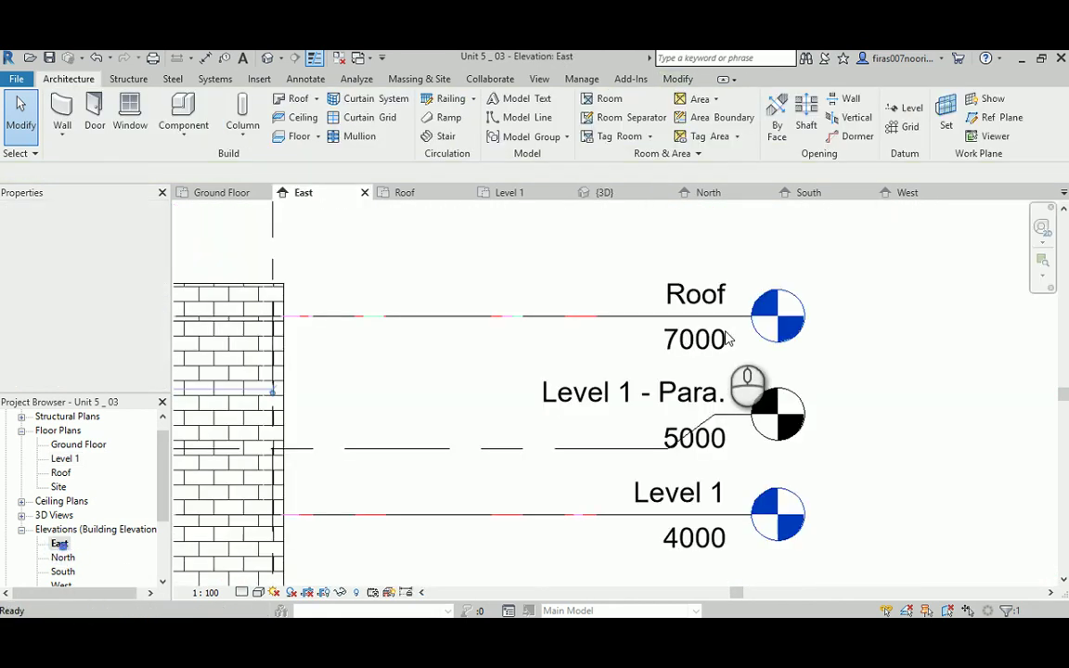
pyautogui.scroll(-5, 736, 344)
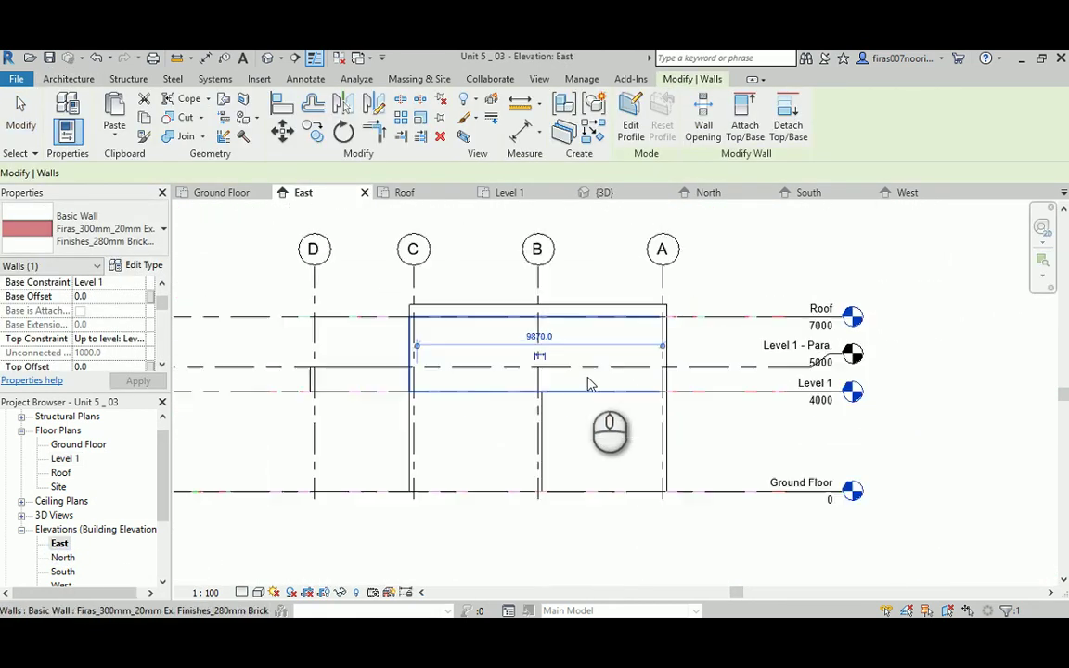
pyautogui.scroll(5, 234, 397)
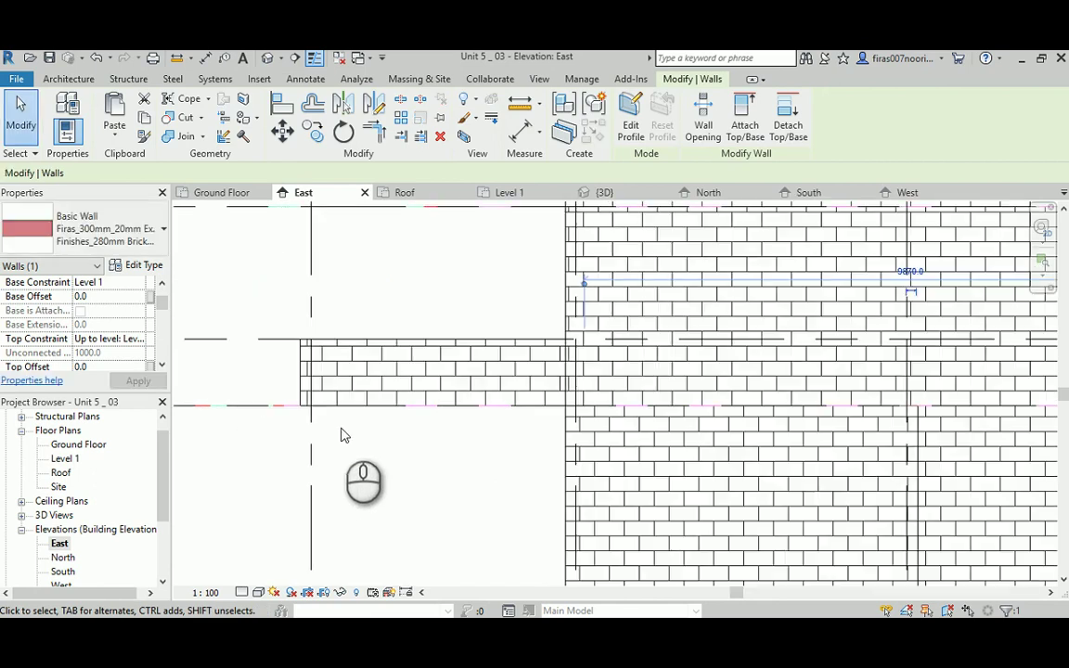
pyautogui.doubleClick(61, 558)
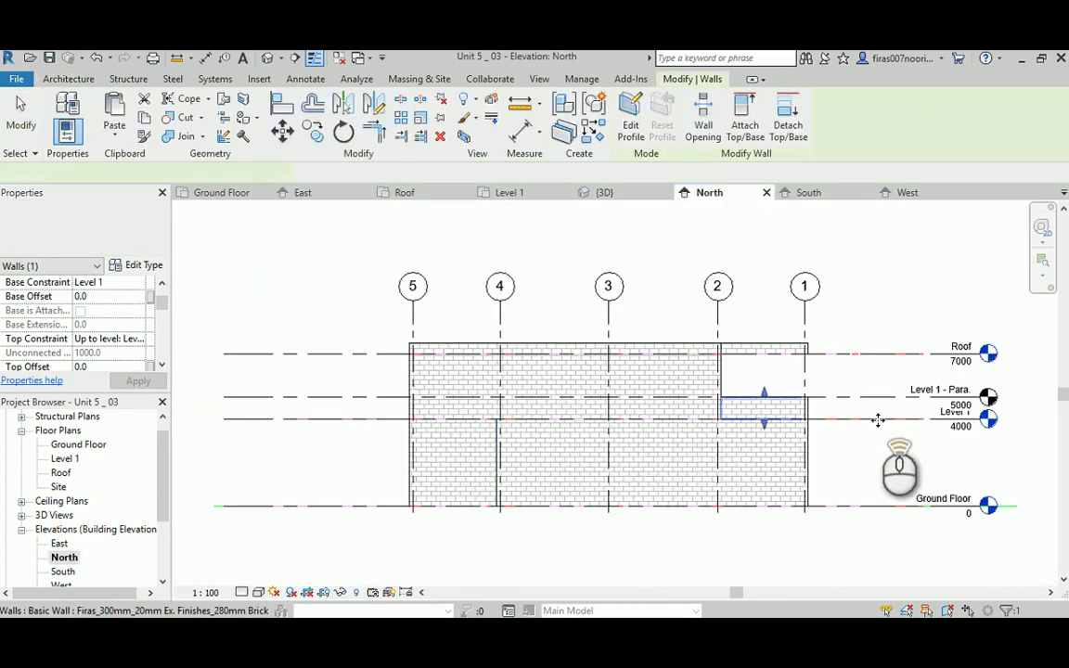
# Step: Inspect the Level 1 parapet between grids 1 and 2 and the adjoining wall edges up close in the North elevation
pyautogui.scroll(5, 848, 436)
pyautogui.click(759, 477)
pyautogui.scroll(3, 650, 372)
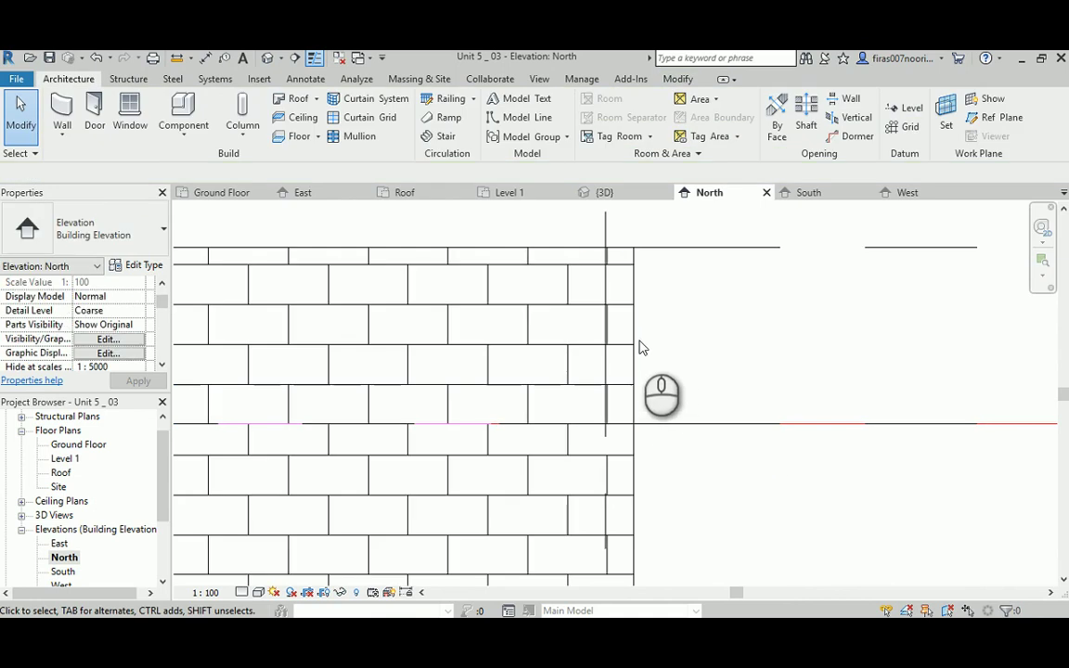
pyautogui.scroll(3, 557, 329)
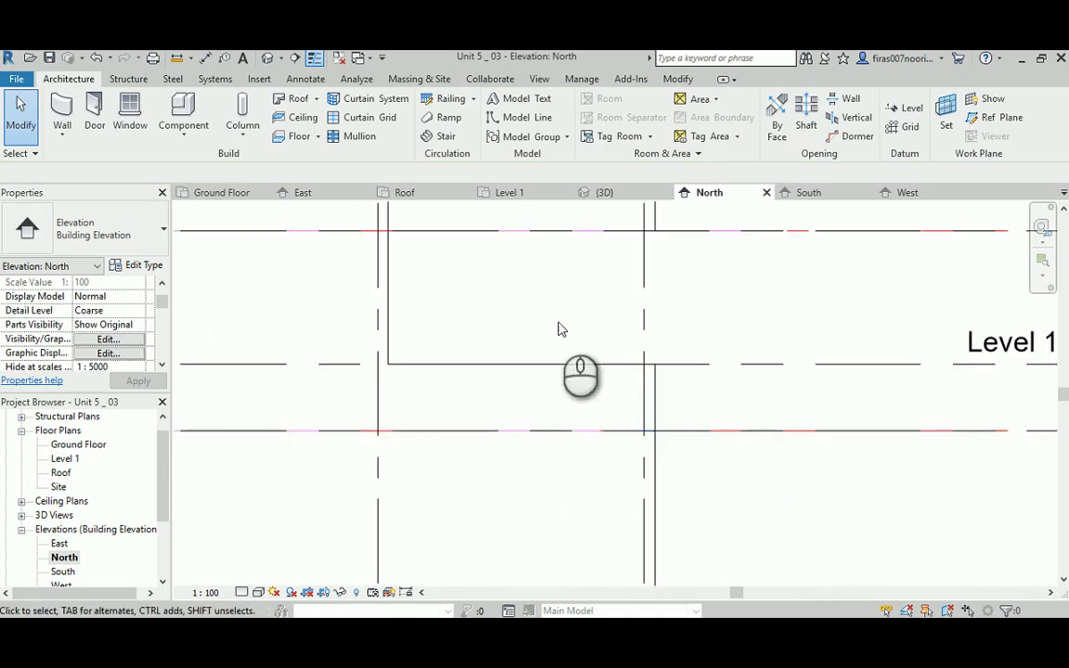
pyautogui.moveTo(558, 329)
pyautogui.mouseDown(button='middle')
pyautogui.moveTo(652, 365)
pyautogui.moveTo(703, 352)
pyautogui.mouseUp(button='middle')
pyautogui.scroll(-3, 703, 352)
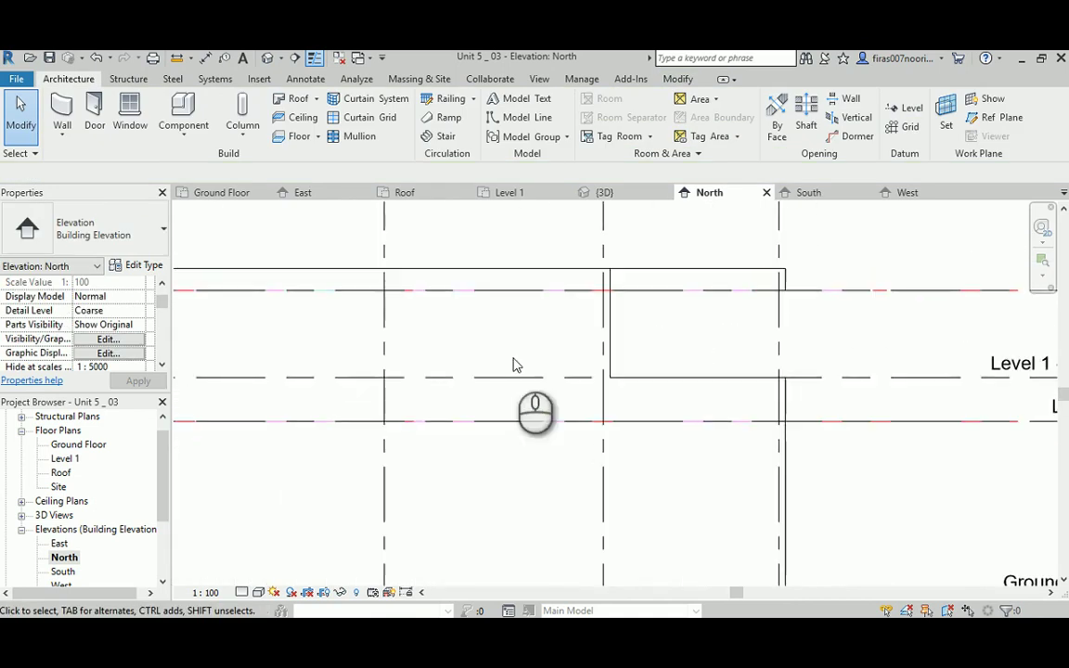
pyautogui.scroll(3, 682, 358)
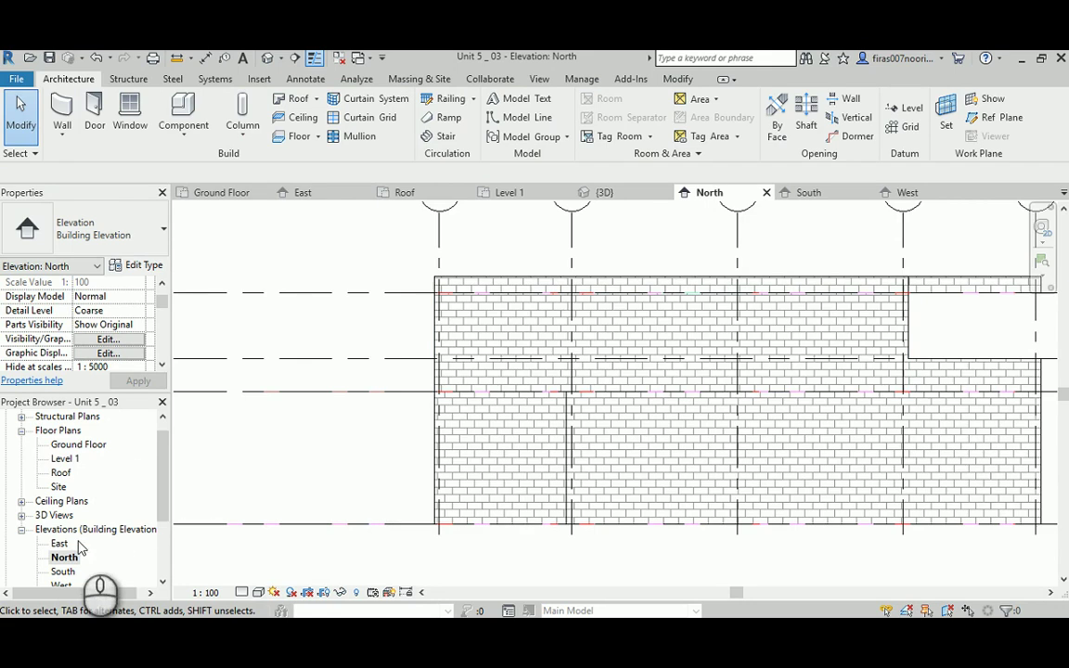
# Step: Check the Level 1 parapet walls against Level 1 and Level 1 - Para. in the South and West elevations
pyautogui.doubleClick(63, 572)
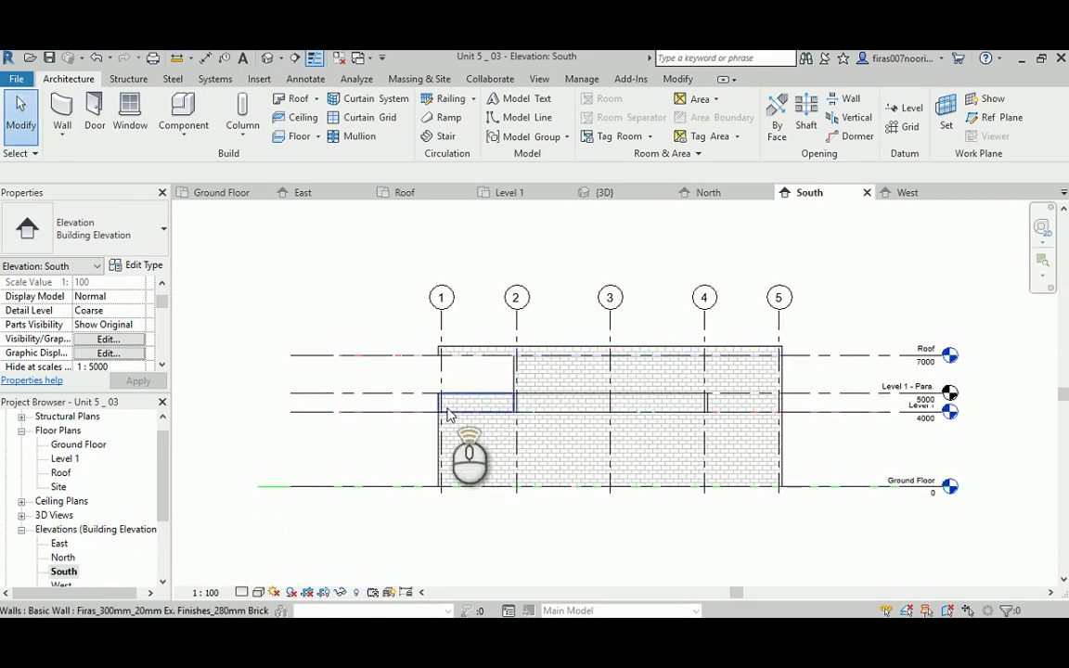
pyautogui.scroll(3, 437, 418)
pyautogui.scroll(2, 424, 419)
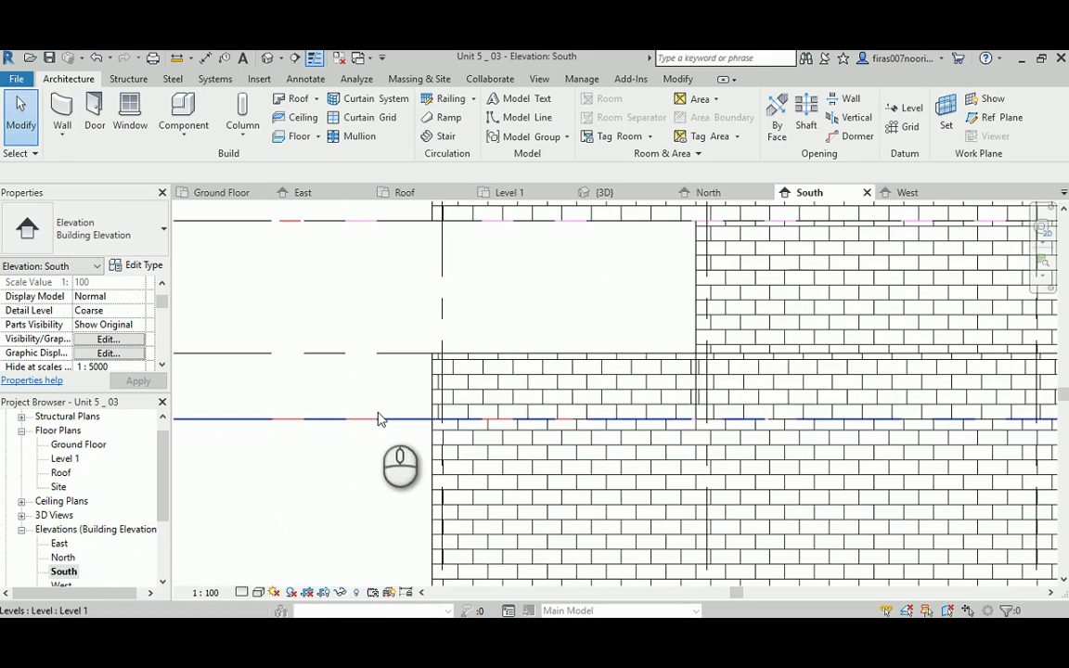
pyautogui.scroll(3, 430, 445)
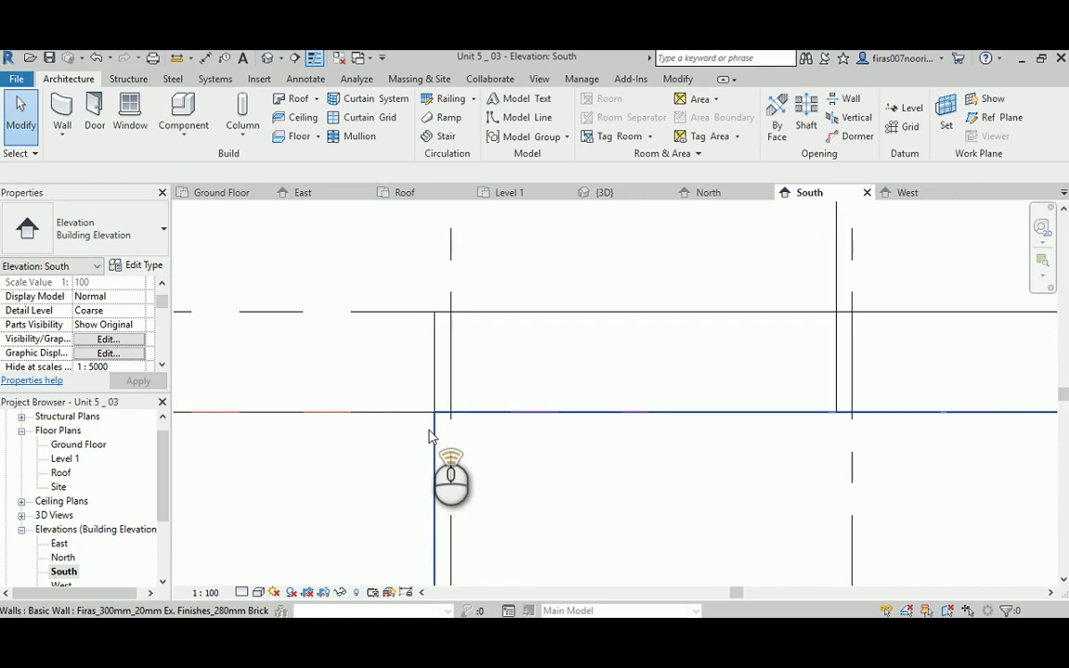
pyautogui.doubleClick(61, 586)
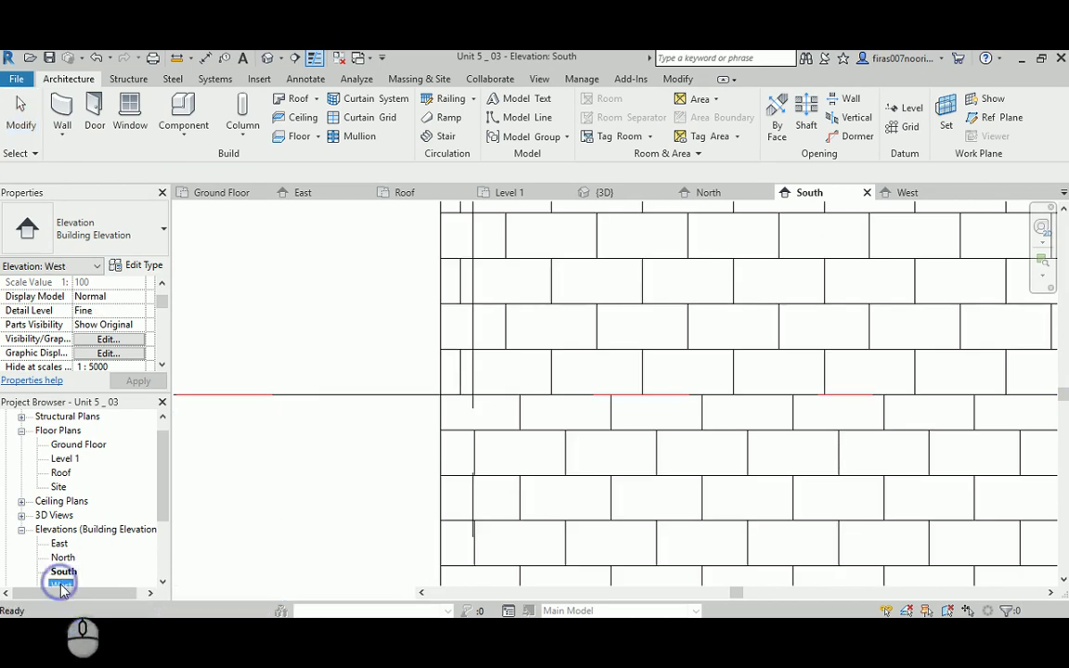
pyautogui.scroll(4, 764, 398)
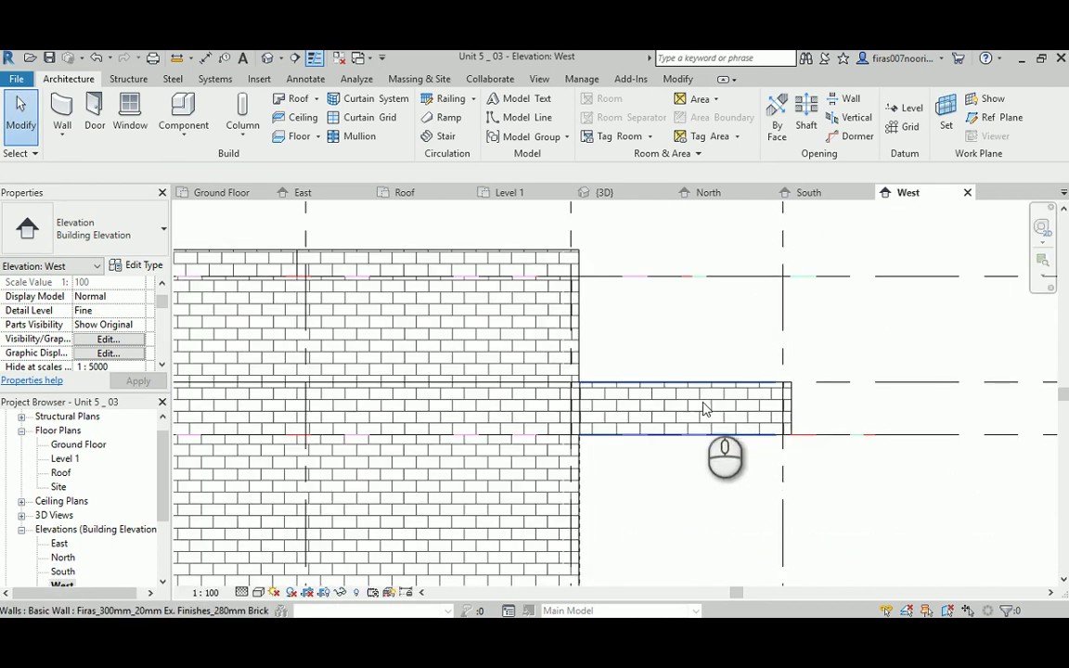
# Step: Review the Level 1 and Roof parapets around the whole building in the 3D view
pyautogui.click(267, 59)
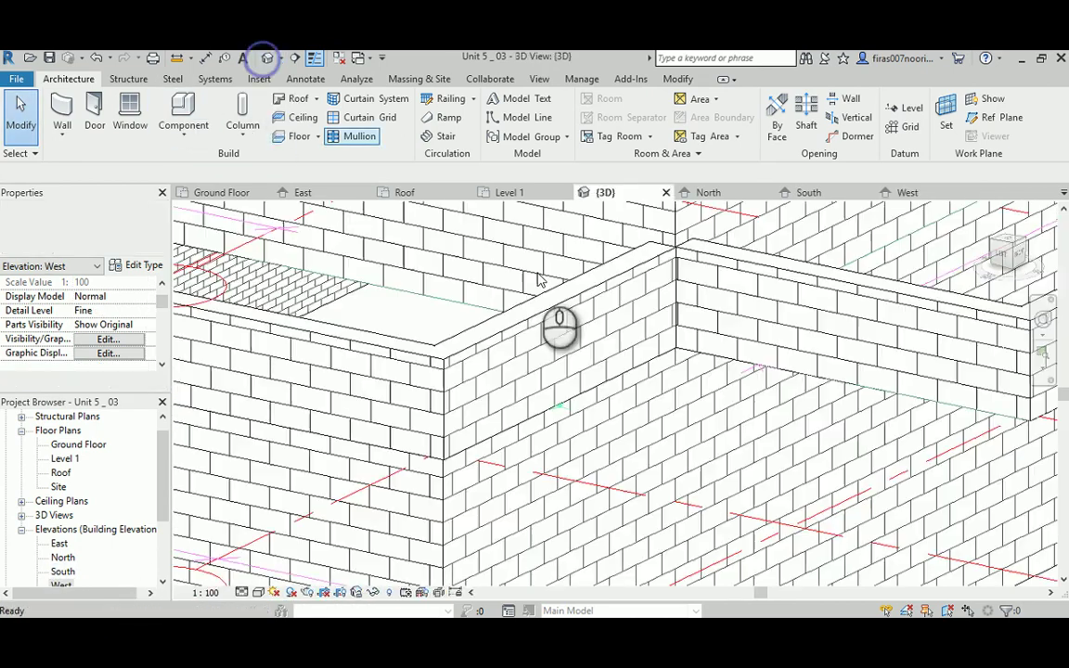
pyautogui.keyDown('shift'); pyautogui.moveTo(624, 341); pyautogui.dragTo(608, 358, button='middle'); pyautogui.keyUp('shift')
pyautogui.scroll(-3, 544, 475)
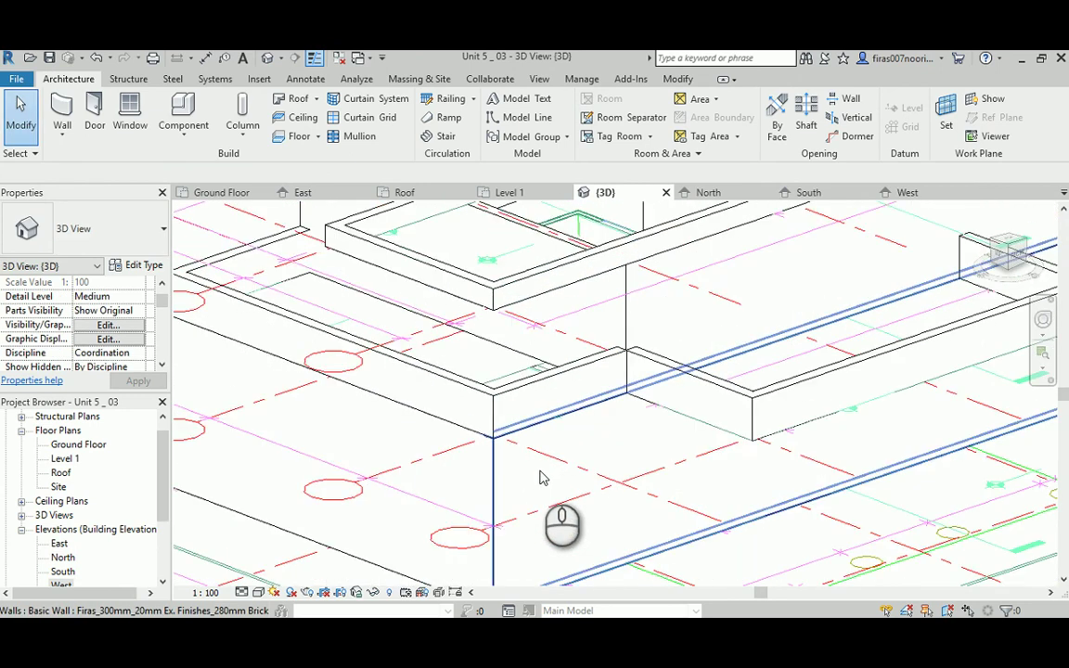
pyautogui.scroll(-3, 529, 430)
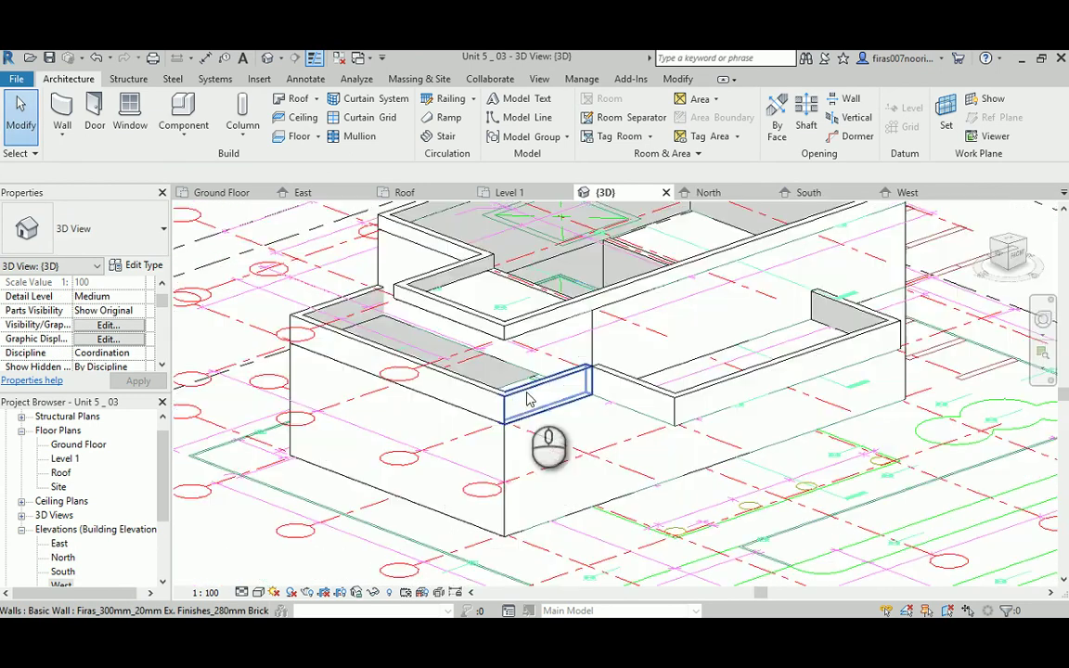
pyautogui.moveTo(573, 334); pyautogui.dragTo(650, 395, button='middle')
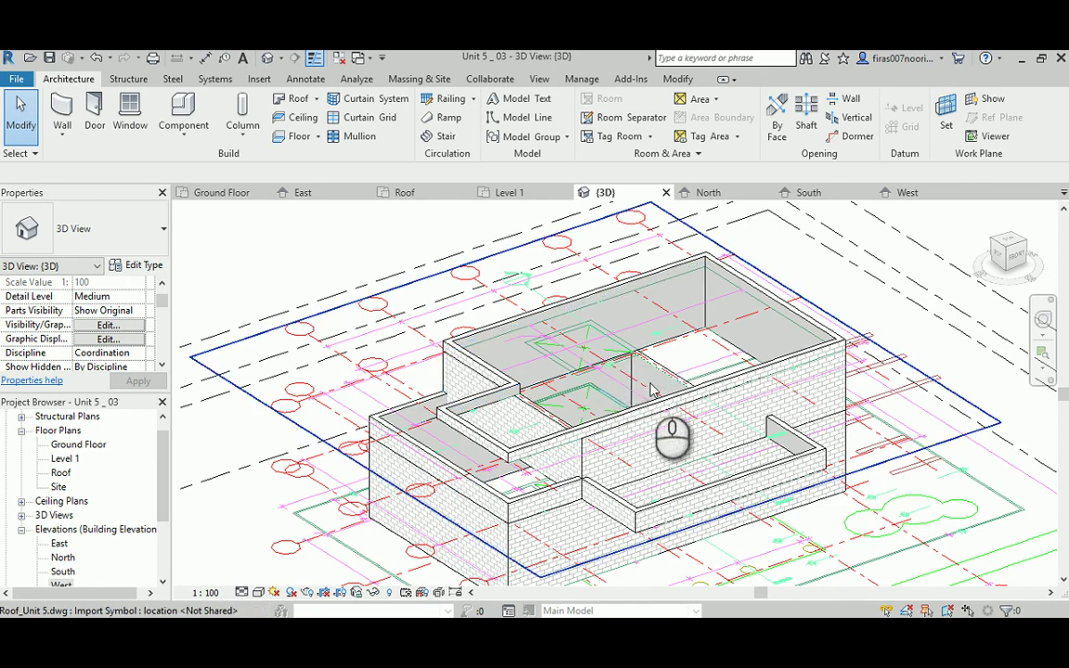
pyautogui.moveTo(621, 450); pyautogui.dragTo(608, 419, button='middle')
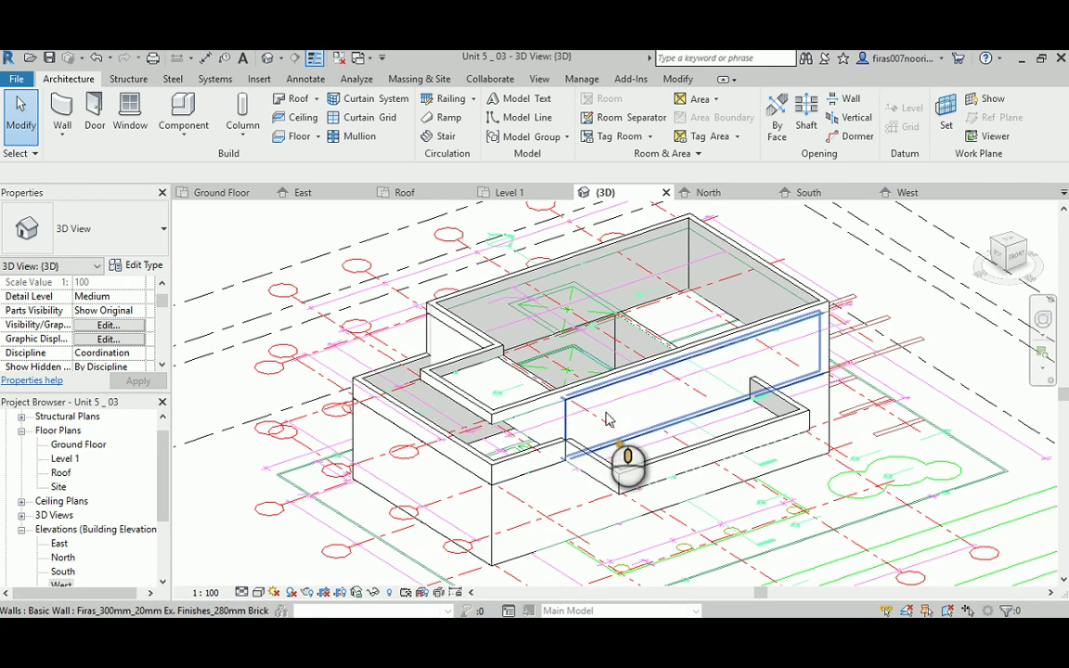